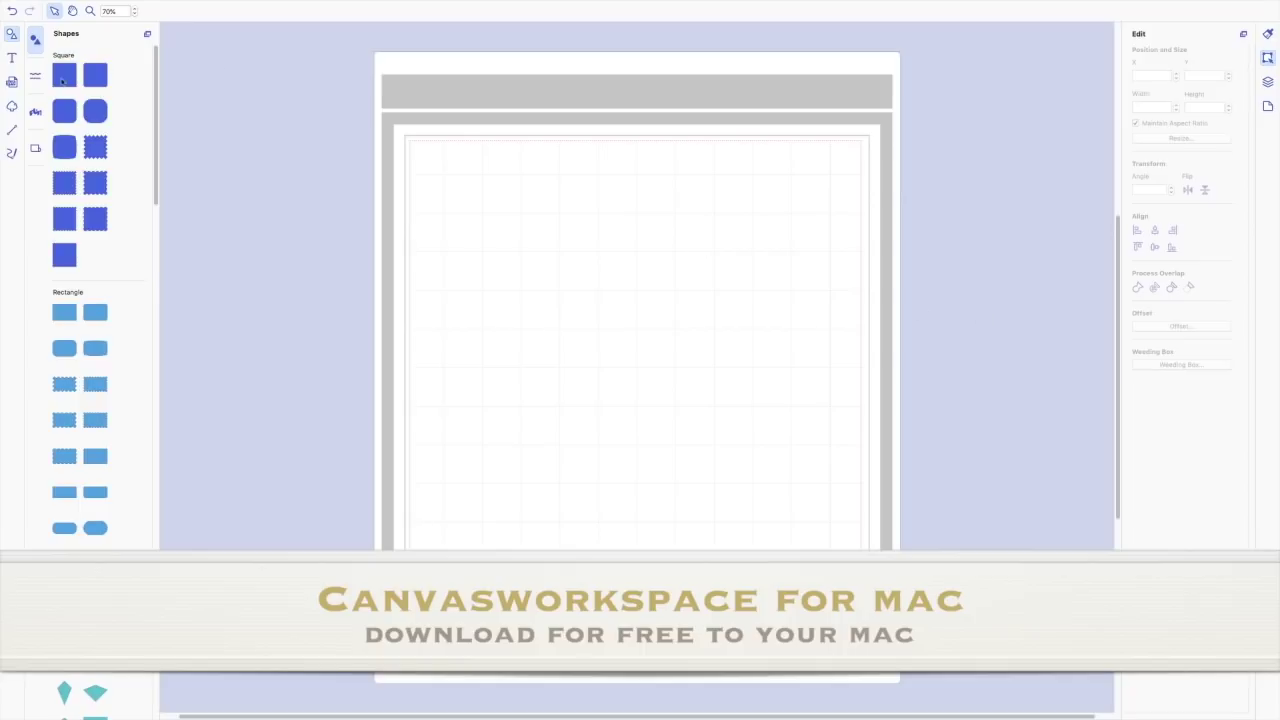
Drop a square on the mat, make it 6 inches wide, and move it to about X 2.73", Y 1.84".
{"action": "left_click_drag", "start_coordinate": [61, 82], "coordinate": [598, 296]}
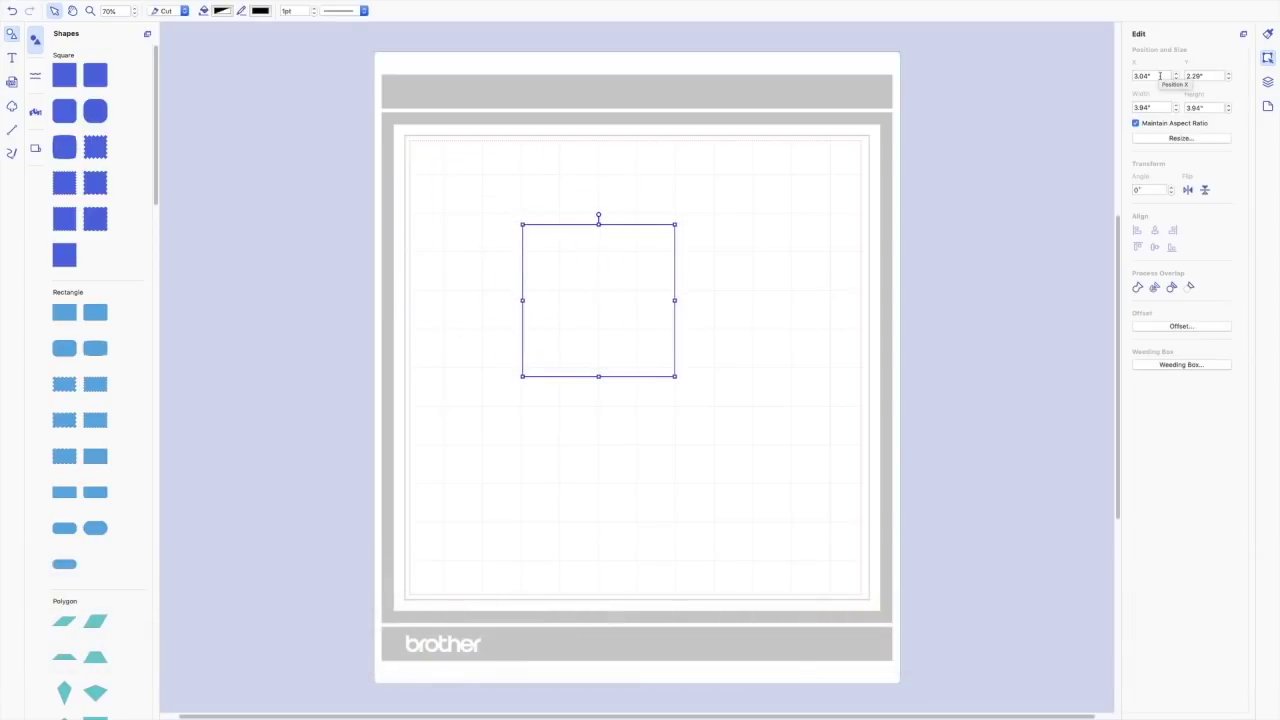
{"action": "left_click", "coordinate": [1160, 76]}
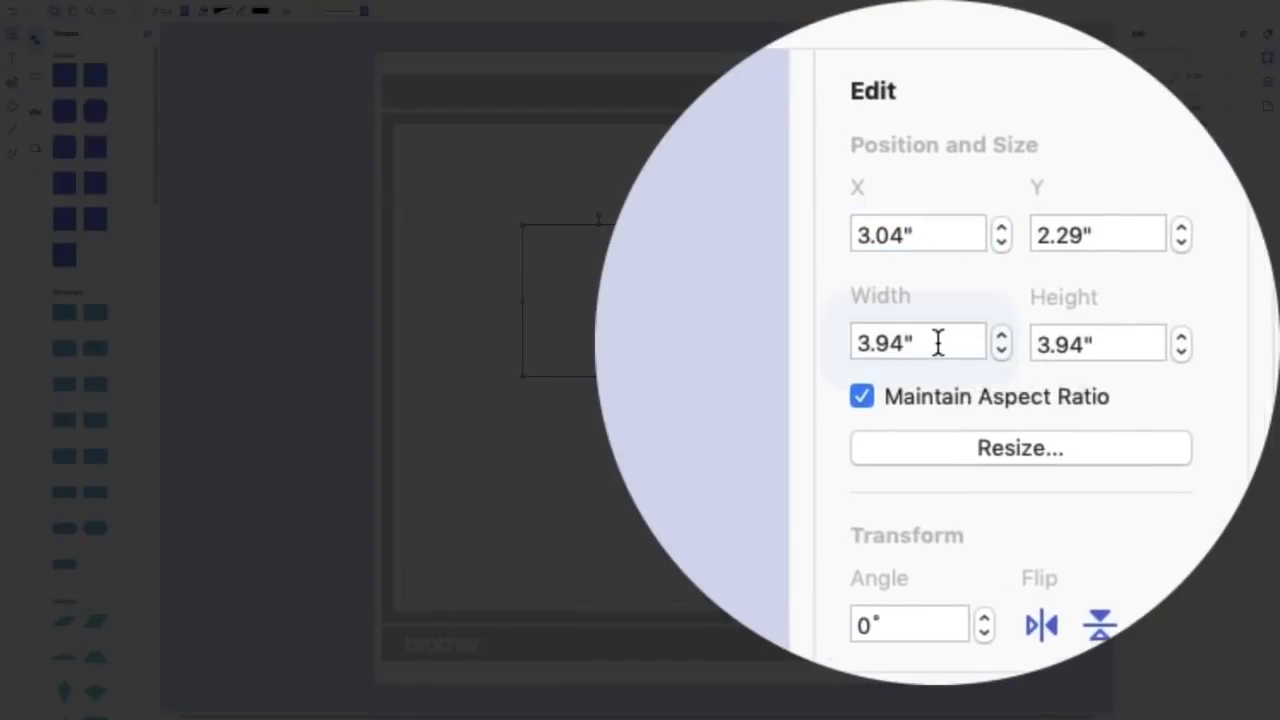
{"action": "left_click", "coordinate": [940, 345]}
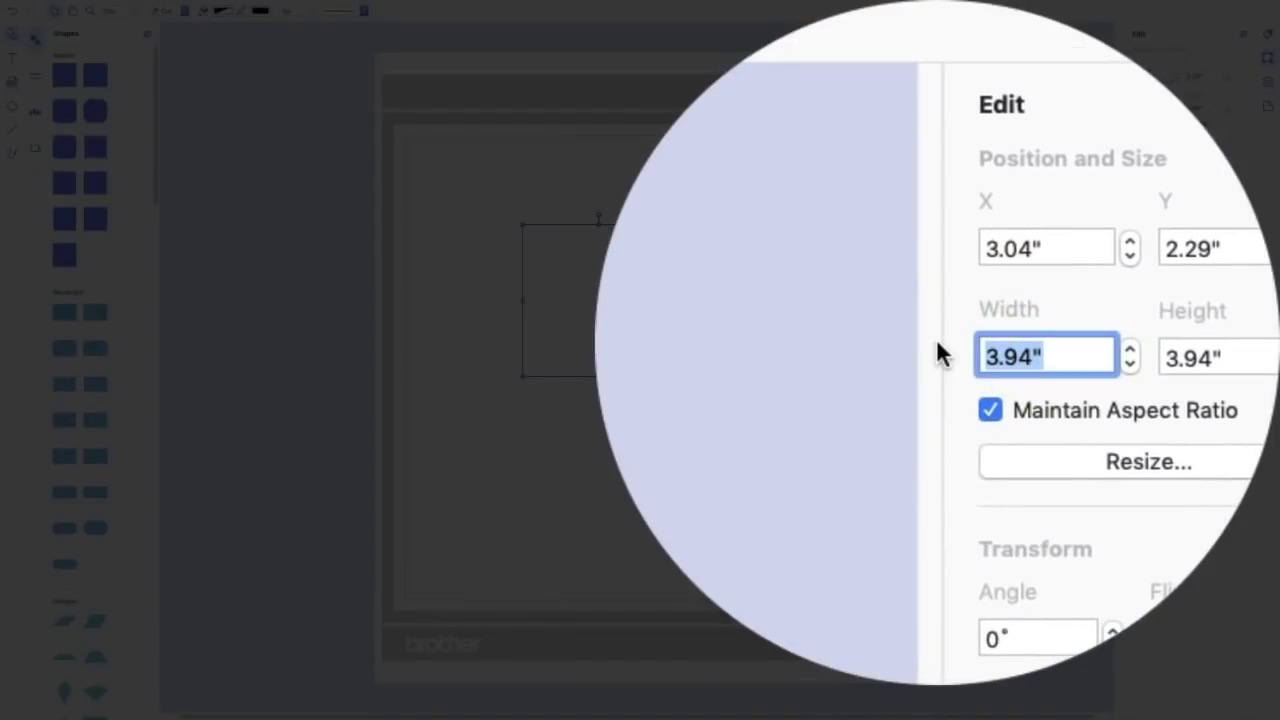
{"action": "type", "text": "6"}
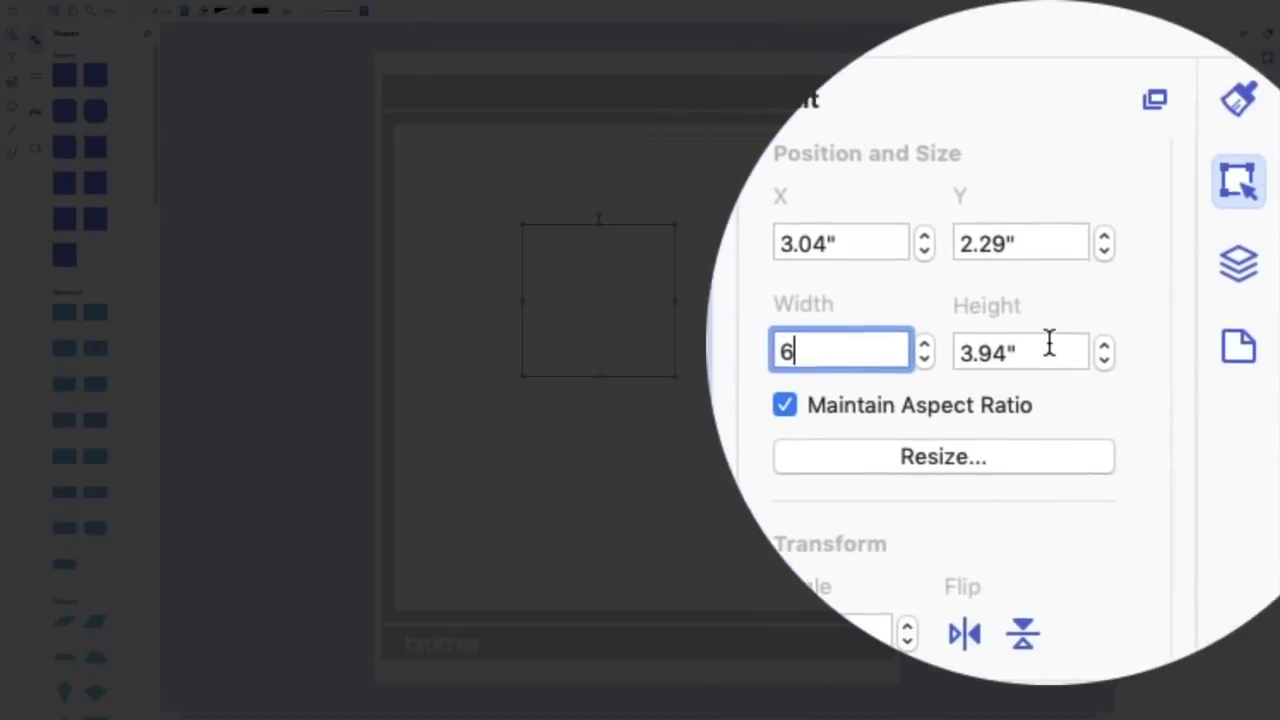
{"action": "key", "text": "Return"}
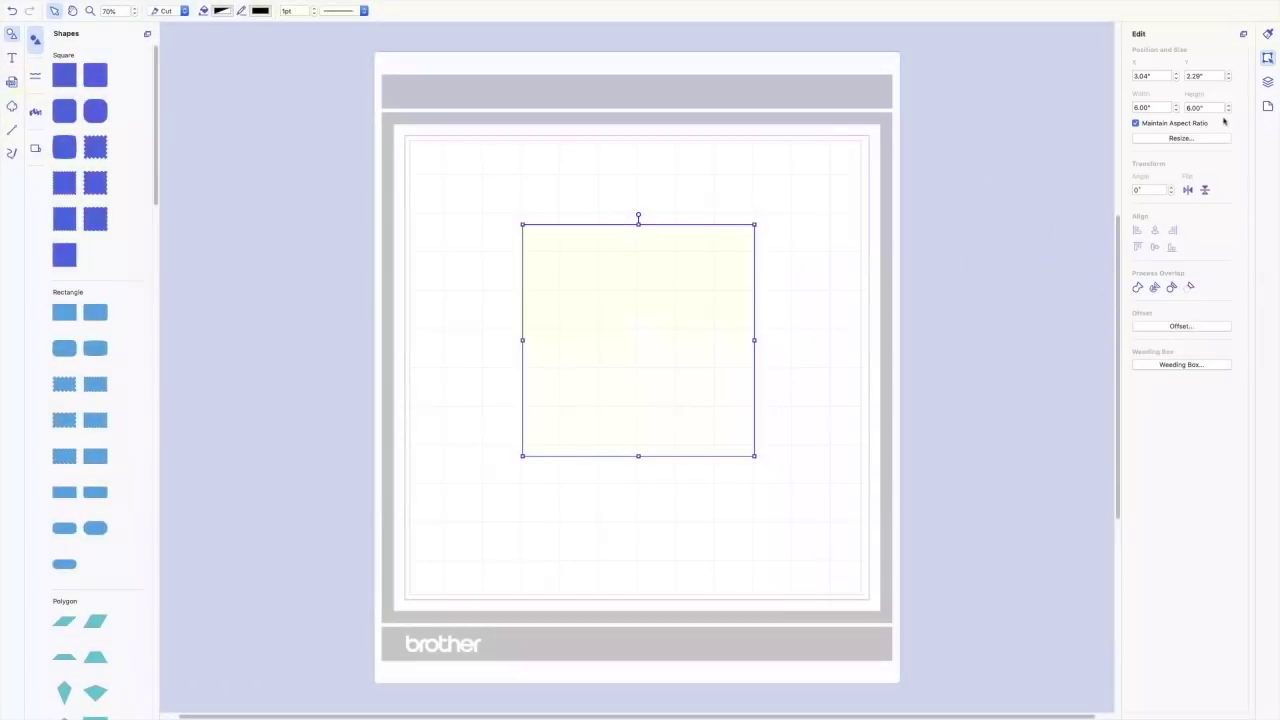
{"action": "mouse_move", "coordinate": [691, 263]}
{"action": "left_mouse_down"}
{"action": "mouse_move", "coordinate": [686, 274]}
{"action": "mouse_move", "coordinate": [687, 253]}
{"action": "left_mouse_up"}
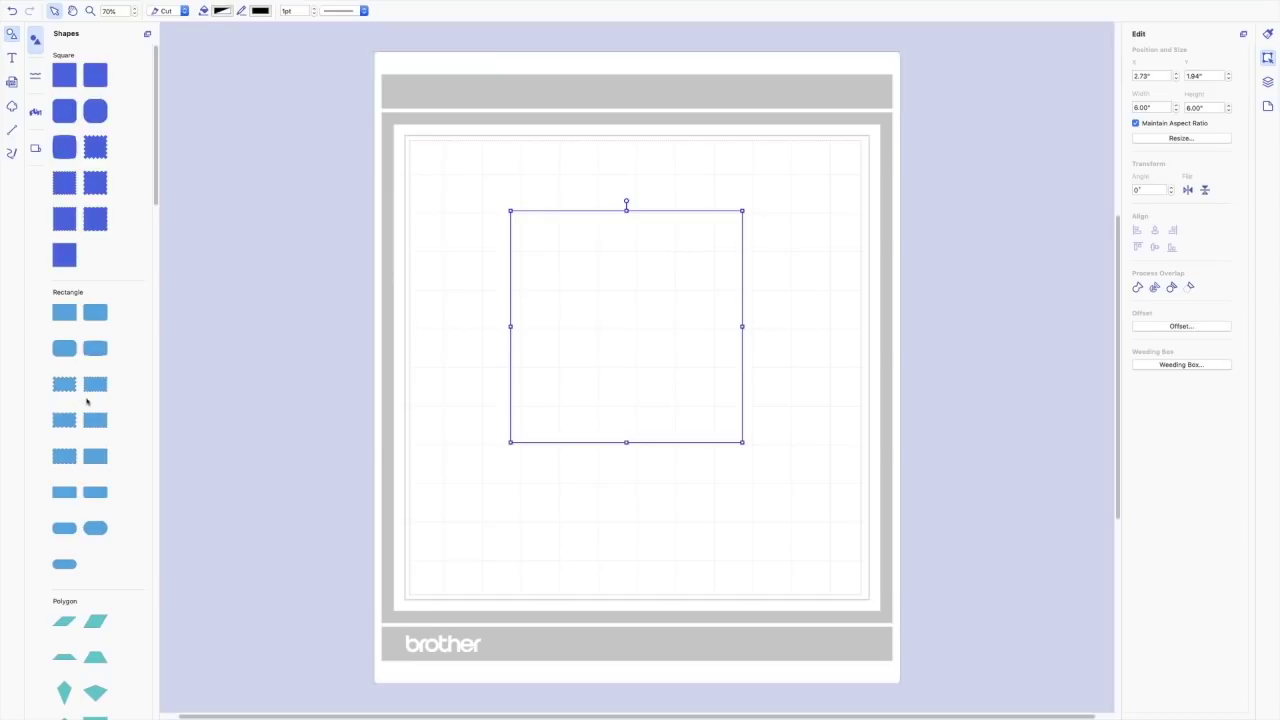
{"action": "scroll", "coordinate": [86, 401], "scroll_direction": "down", "scroll_amount": 5}
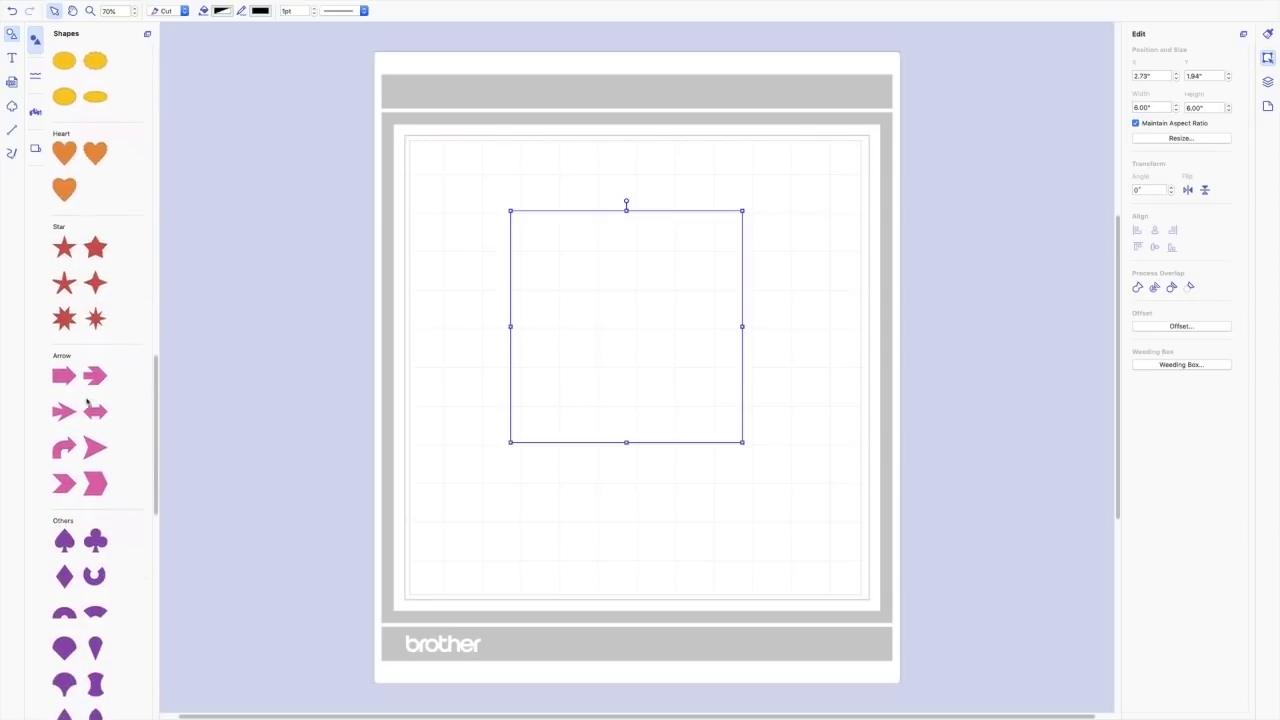
{"action": "scroll", "coordinate": [87, 402], "scroll_direction": "down", "scroll_amount": 1}
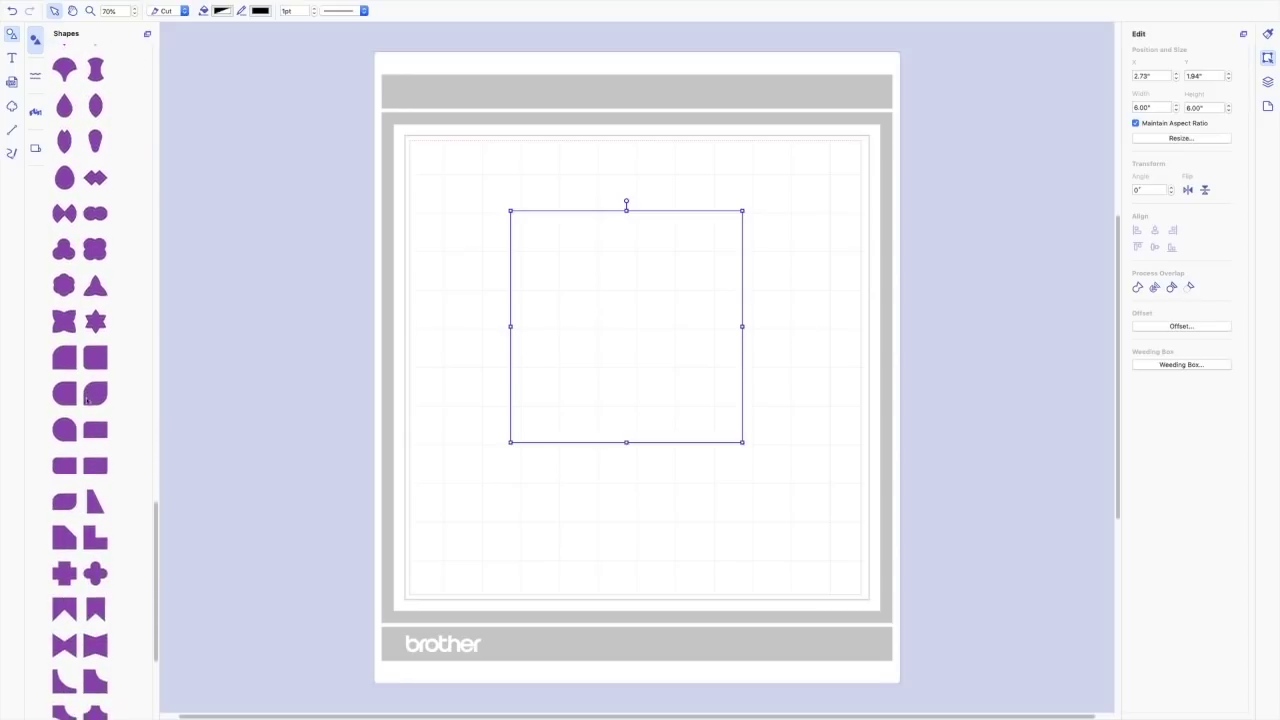
{"action": "scroll", "coordinate": [87, 400], "scroll_direction": "down", "scroll_amount": 3}
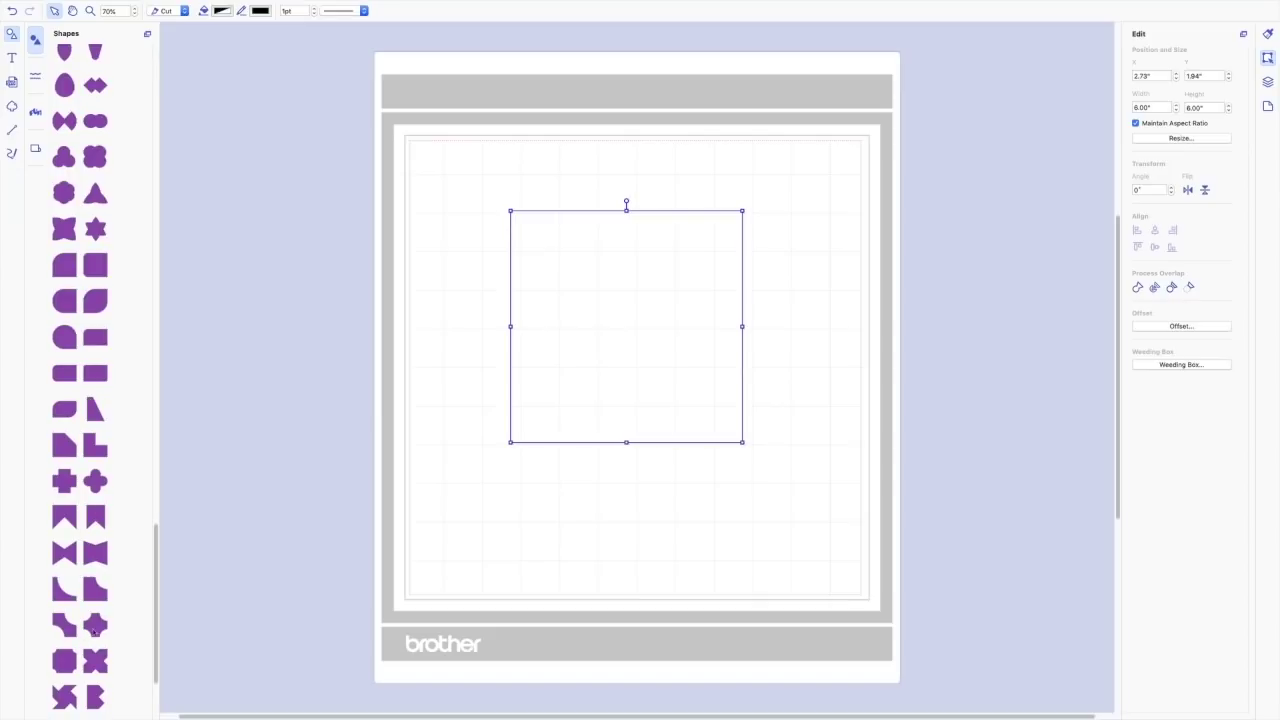
Add the concave-corner square at 6-inch width and align it exactly over the 6-inch square.
{"action": "left_click_drag", "start_coordinate": [94, 628], "coordinate": [626, 327]}
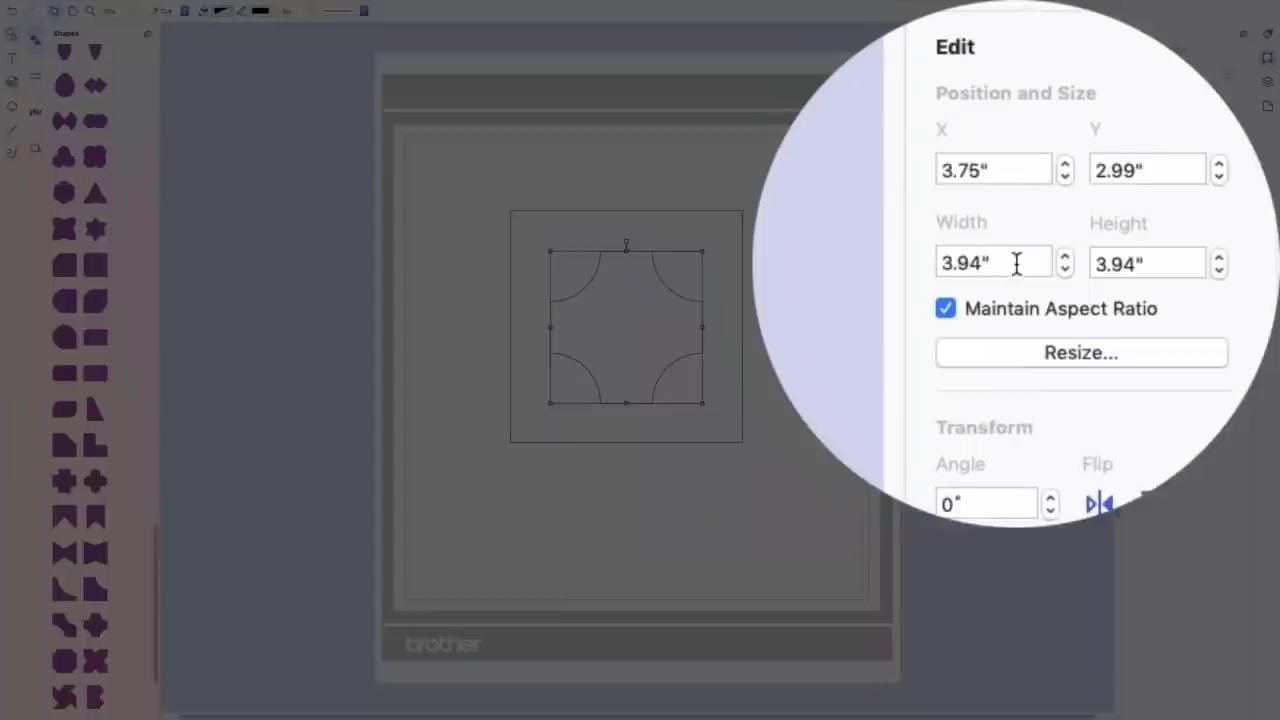
{"action": "double_click", "coordinate": [1158, 107]}
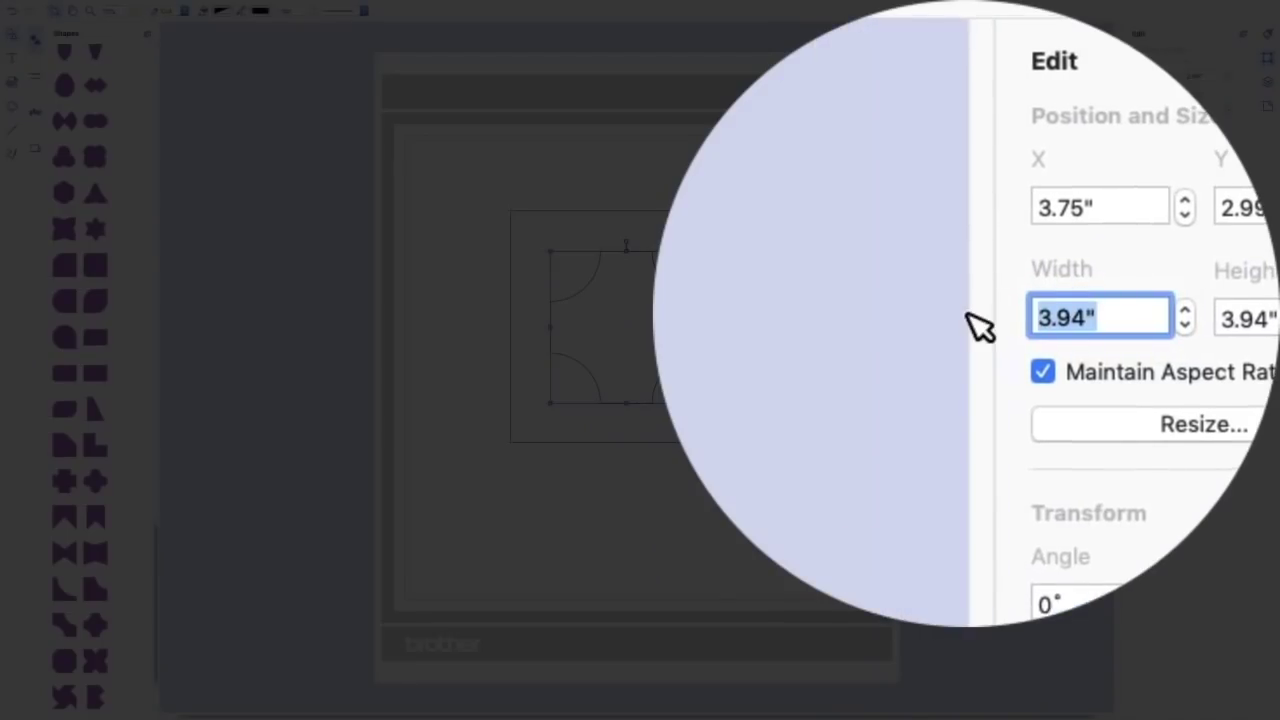
{"action": "type", "text": "6"}
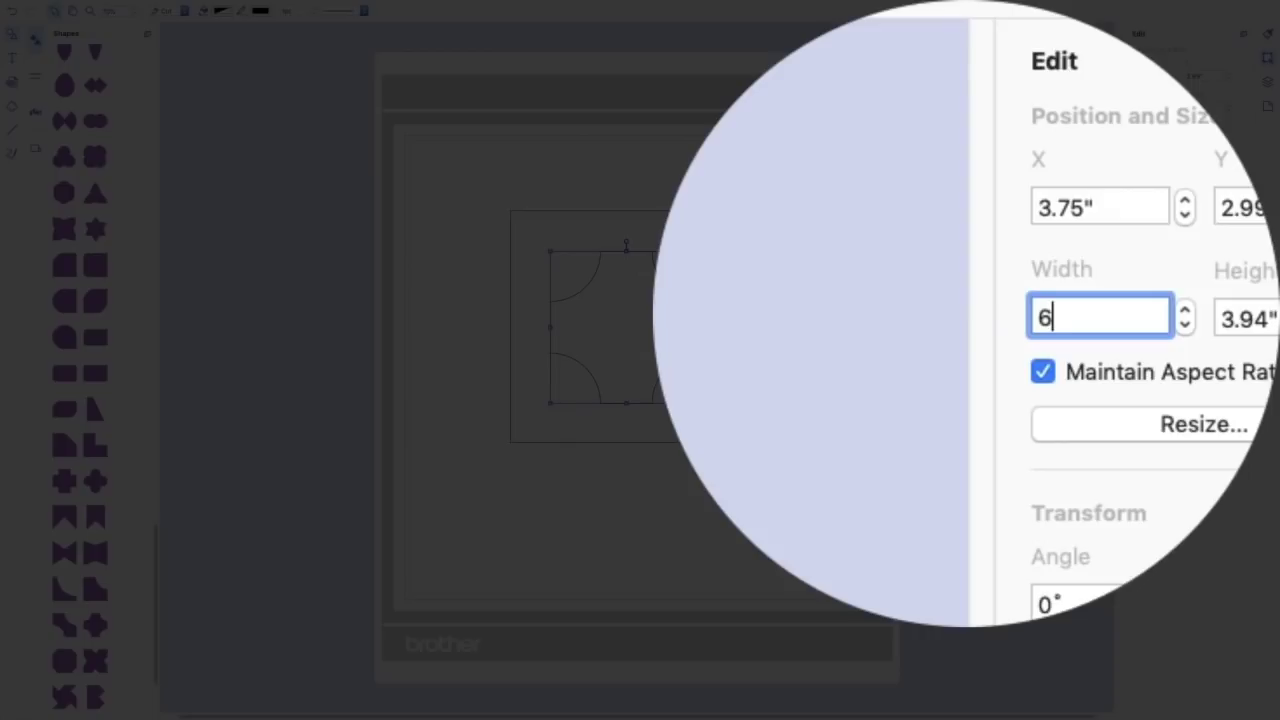
{"action": "key", "text": "Return"}
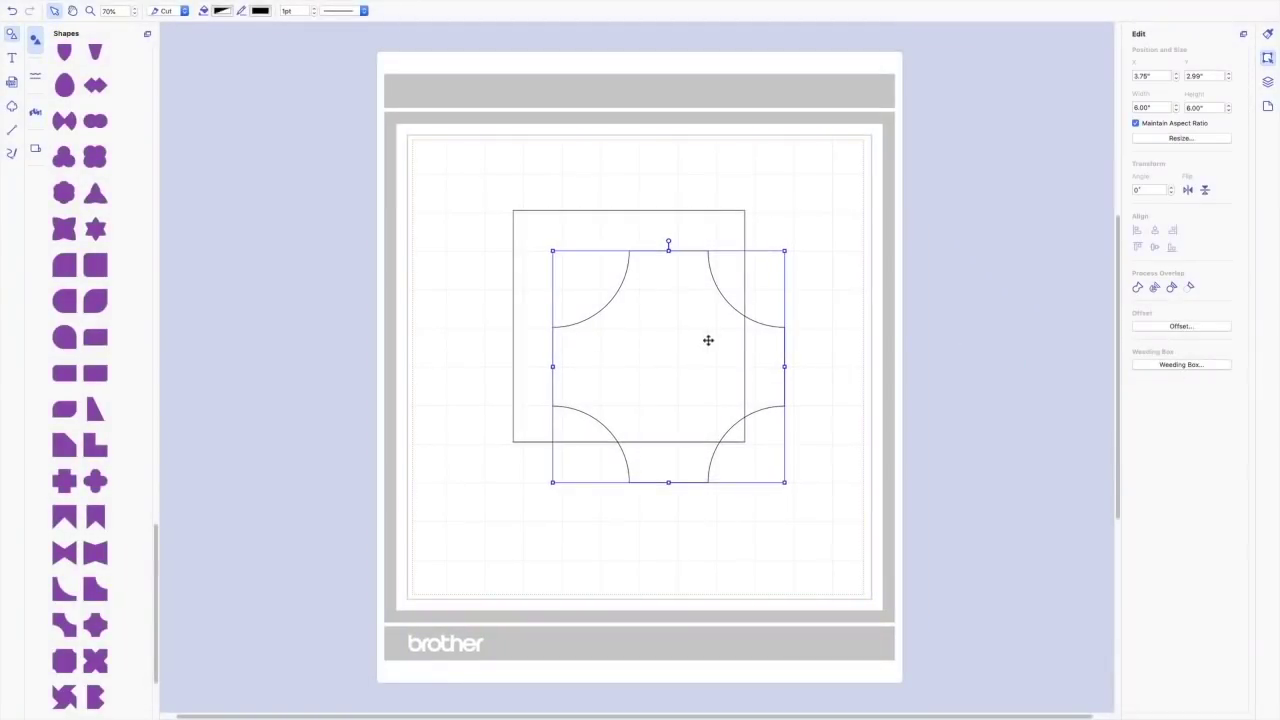
{"action": "left_click_drag", "start_coordinate": [709, 340], "coordinate": [664, 301]}
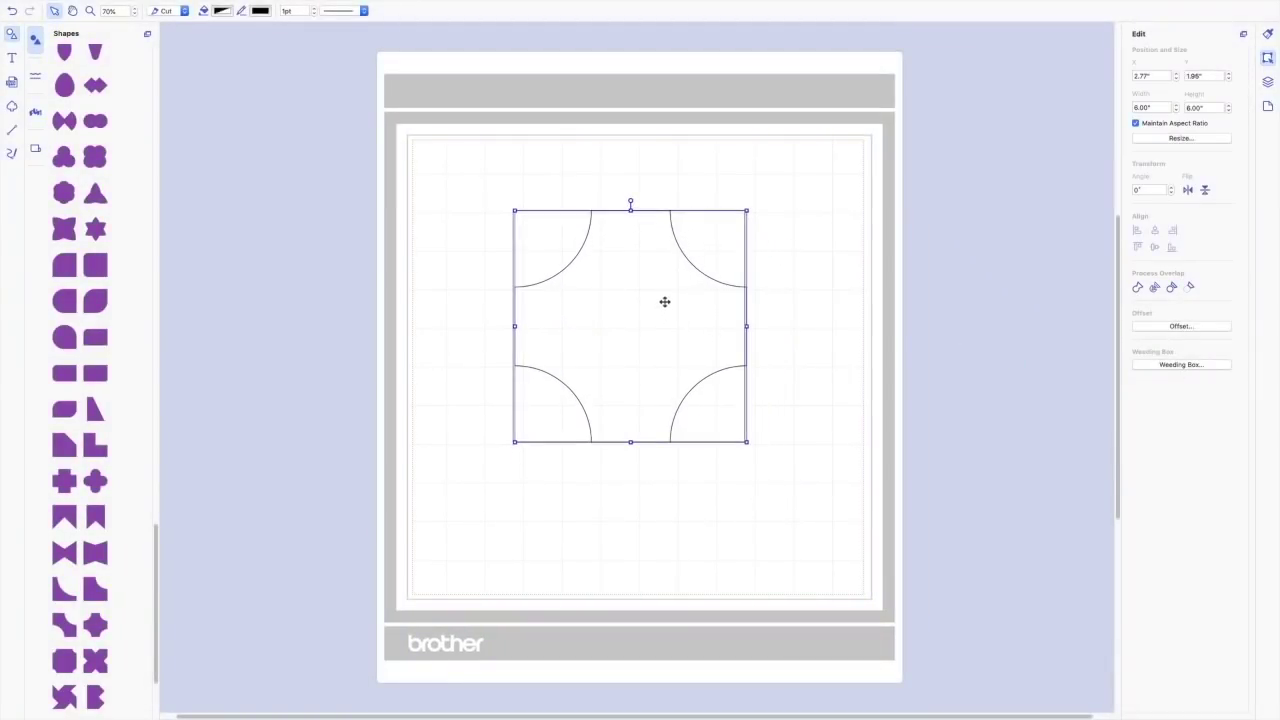
{"action": "left_click", "coordinate": [810, 315]}
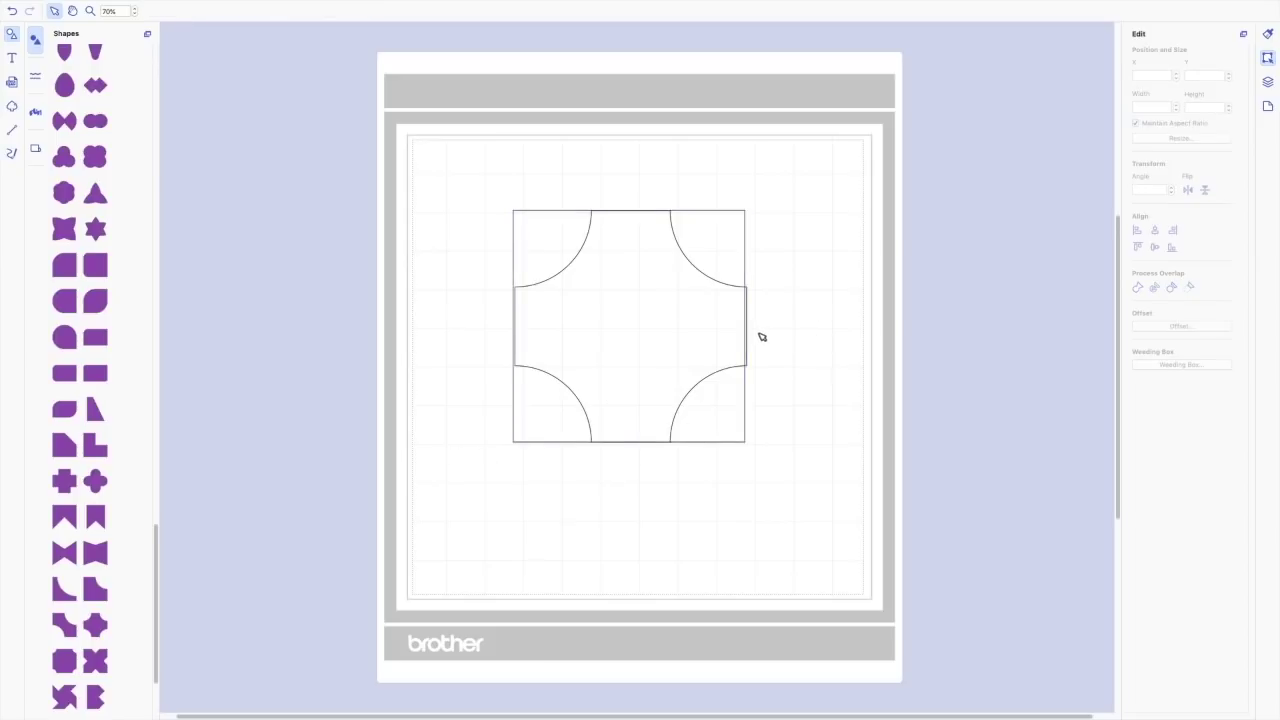
{"action": "left_click_drag", "start_coordinate": [779, 349], "coordinate": [688, 320]}
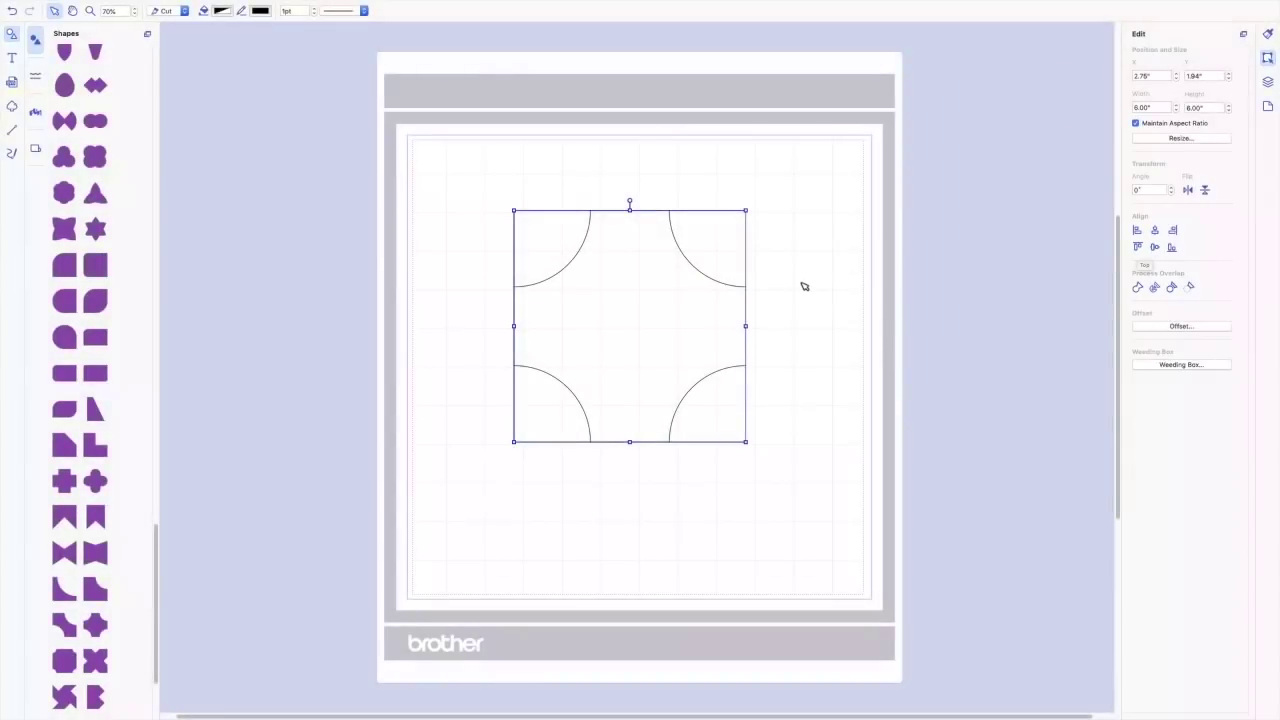
{"action": "left_click", "coordinate": [804, 287]}
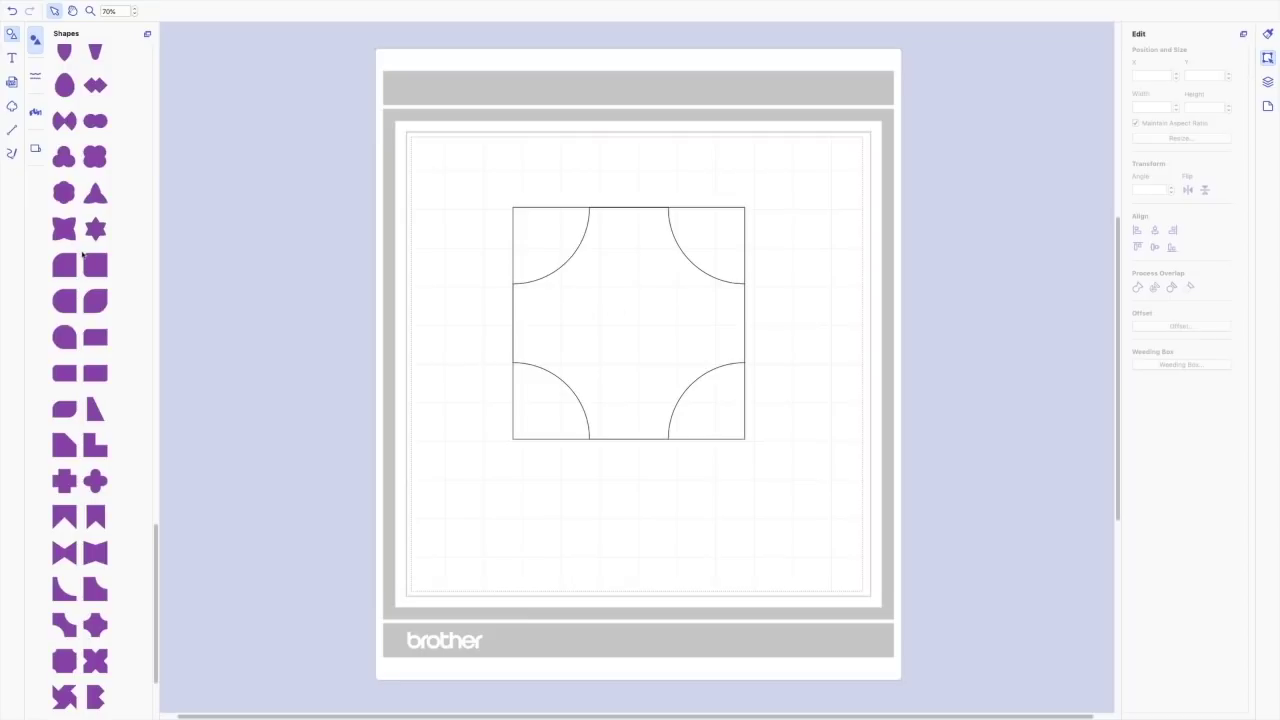
{"action": "scroll", "coordinate": [82, 255], "scroll_direction": "up", "scroll_amount": 5}
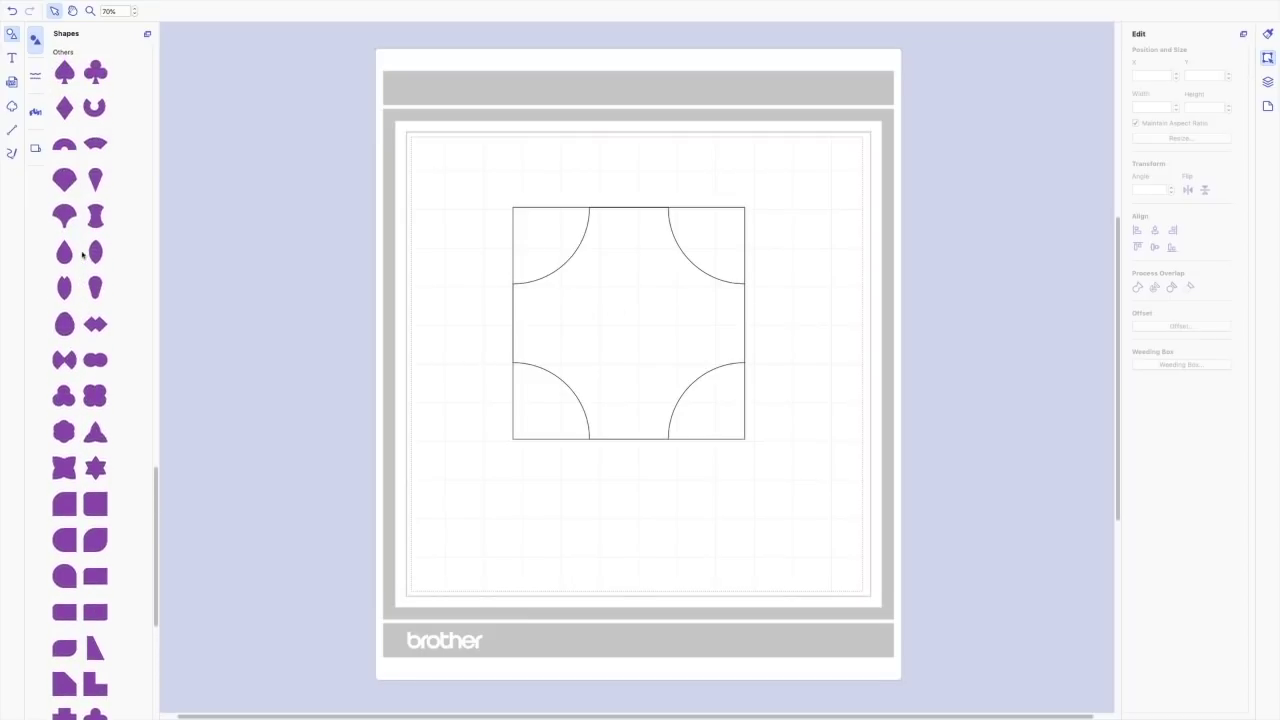
{"action": "scroll", "coordinate": [82, 255], "scroll_direction": "up", "scroll_amount": 10}
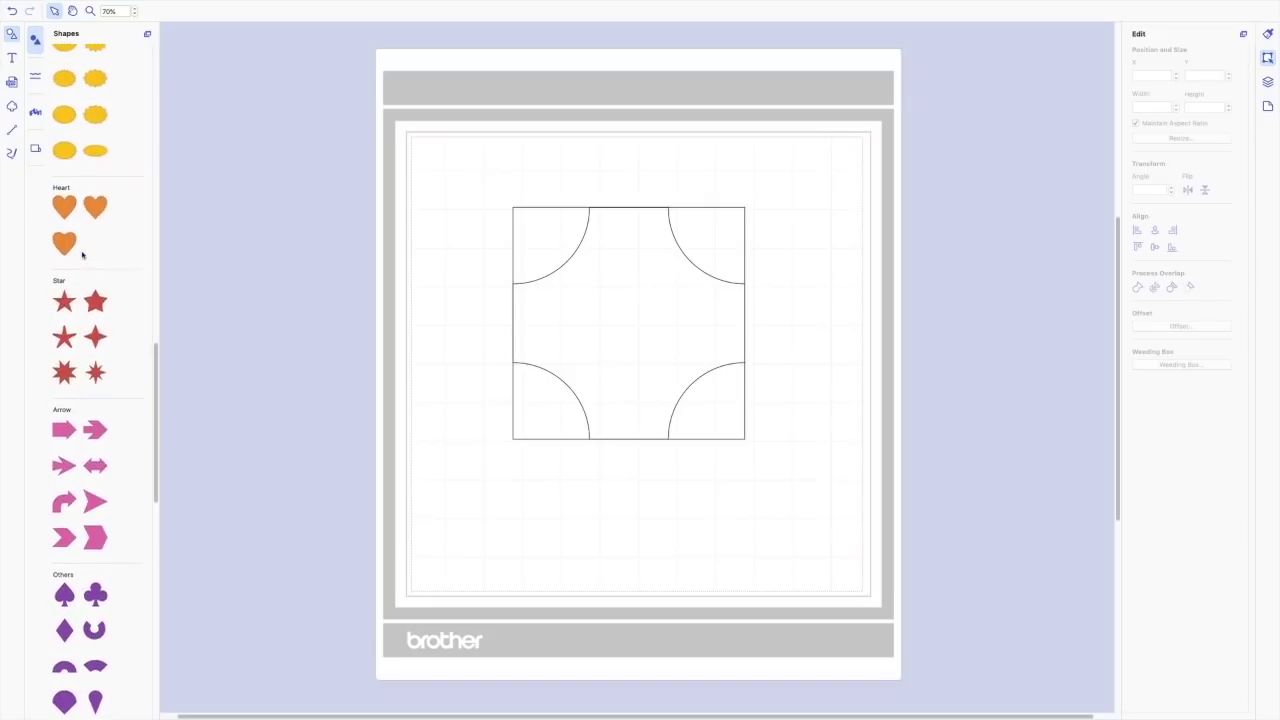
{"action": "scroll", "coordinate": [82, 255], "scroll_direction": "up", "scroll_amount": 5}
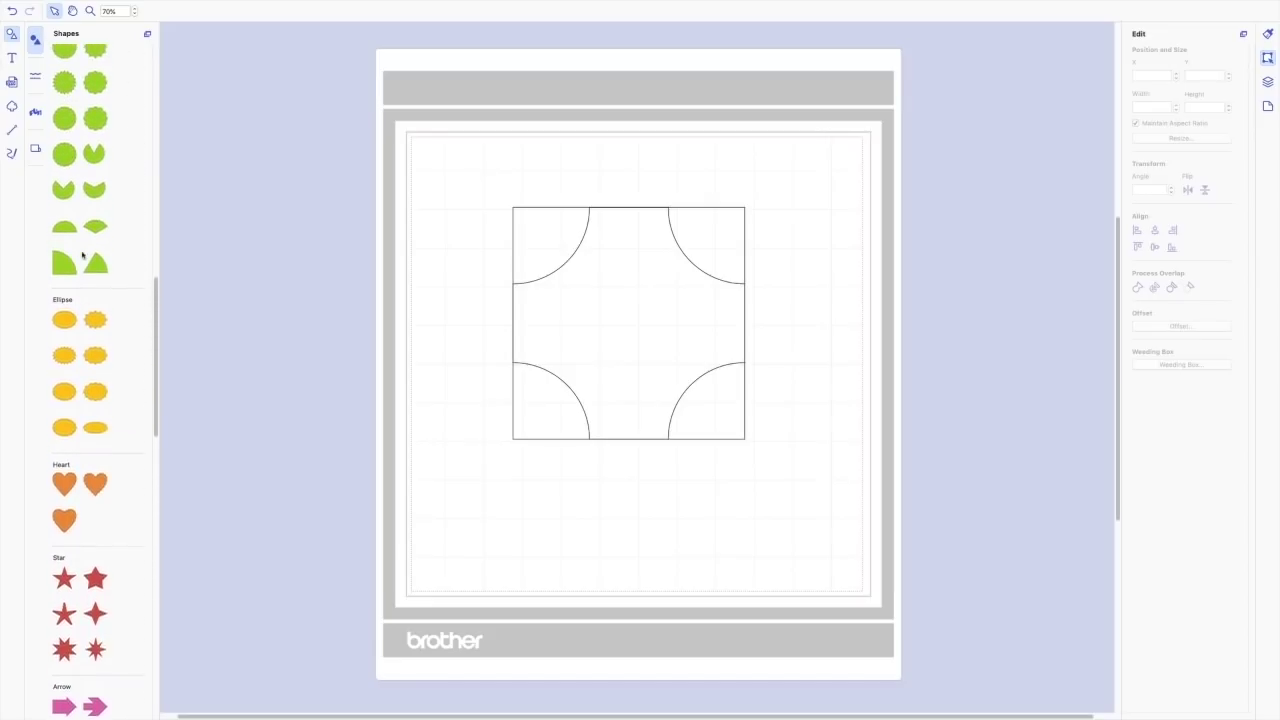
{"action": "scroll", "coordinate": [82, 255], "scroll_direction": "up", "scroll_amount": 3}
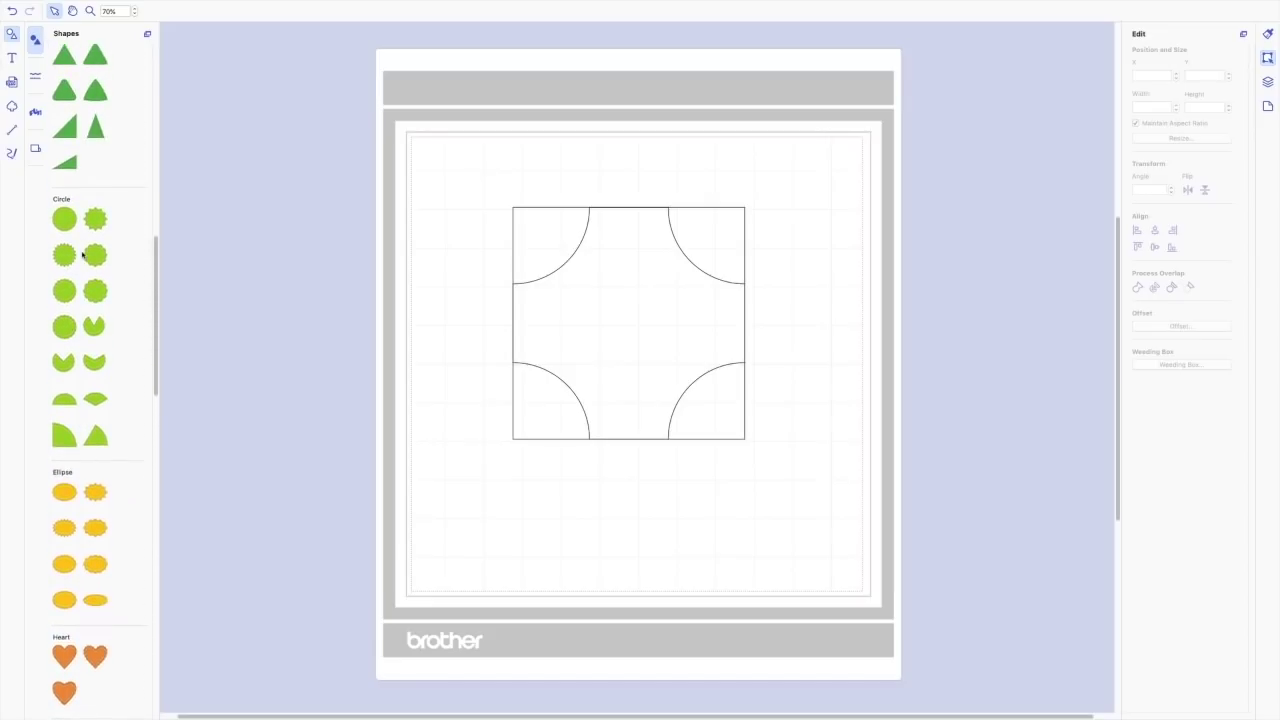
{"action": "scroll", "coordinate": [82, 255], "scroll_direction": "up", "scroll_amount": 2}
Add a triangle inside the square, stretch its apex to the top edge, and make it about 3 inches wide.
{"action": "left_click_drag", "start_coordinate": [94, 220], "coordinate": [627, 312]}
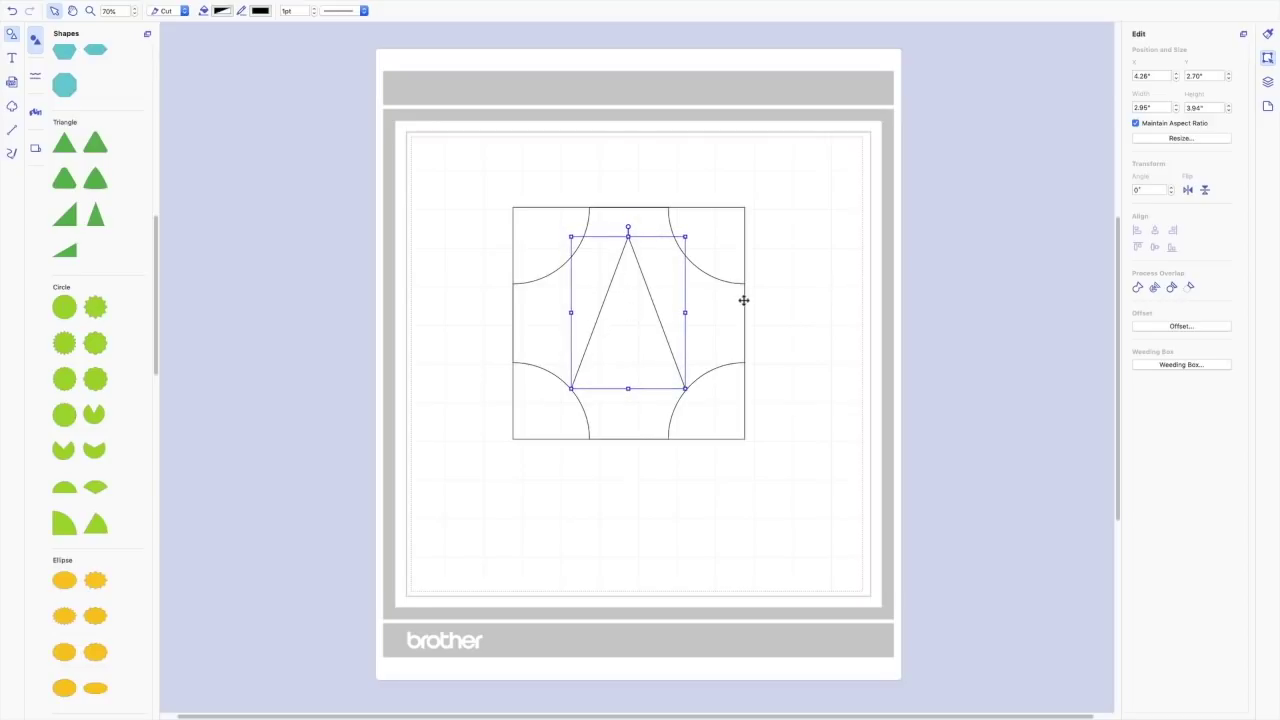
{"action": "left_click", "coordinate": [774, 303]}
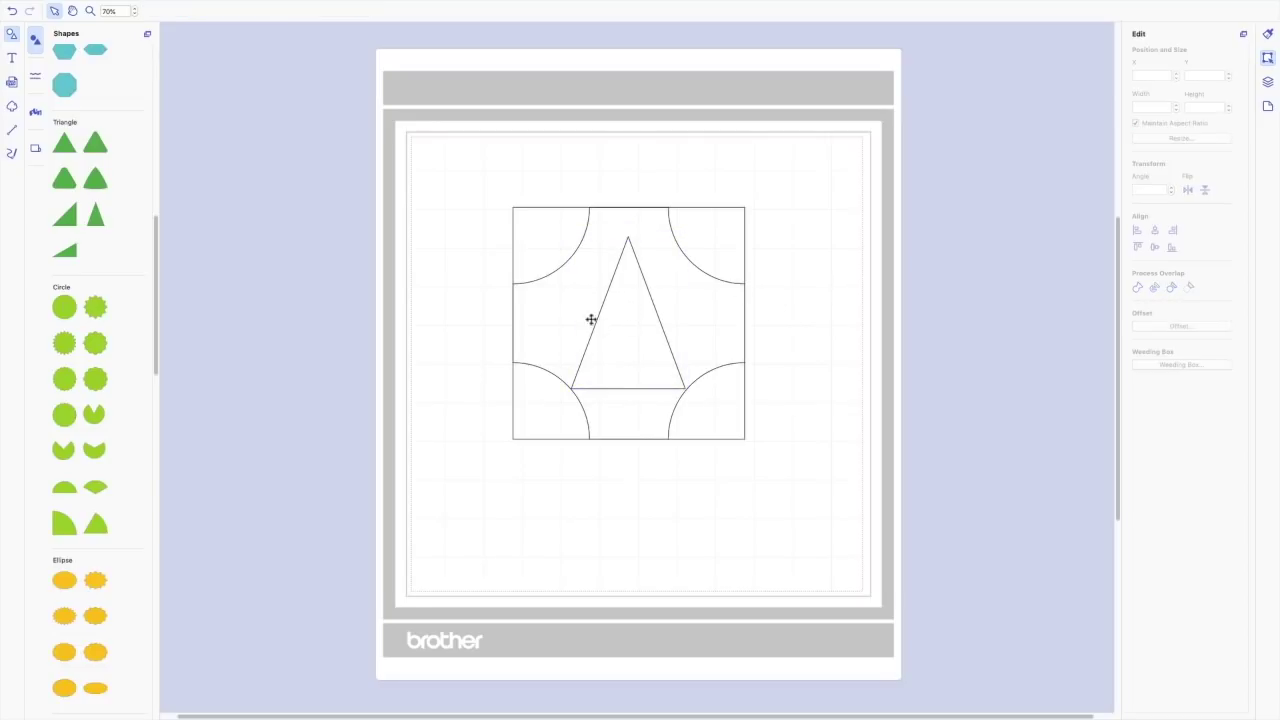
{"action": "left_click", "coordinate": [644, 323]}
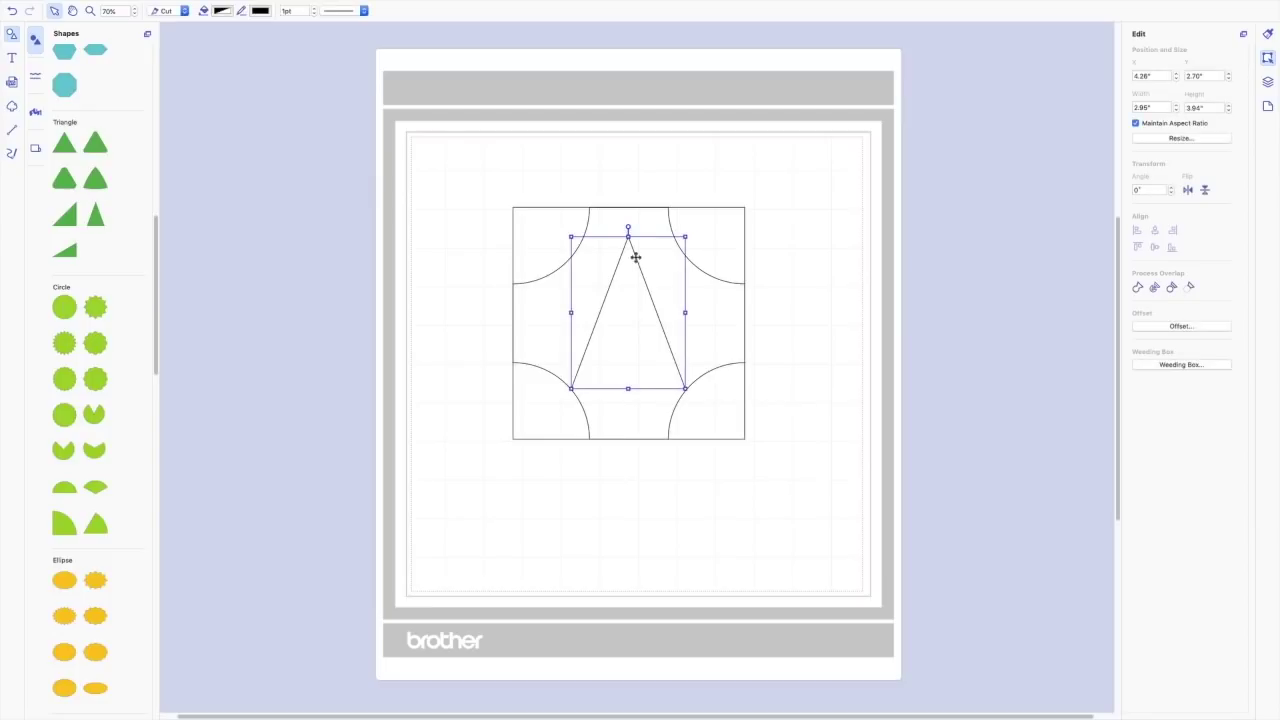
{"action": "left_click_drag", "start_coordinate": [628, 236], "coordinate": [628, 208]}
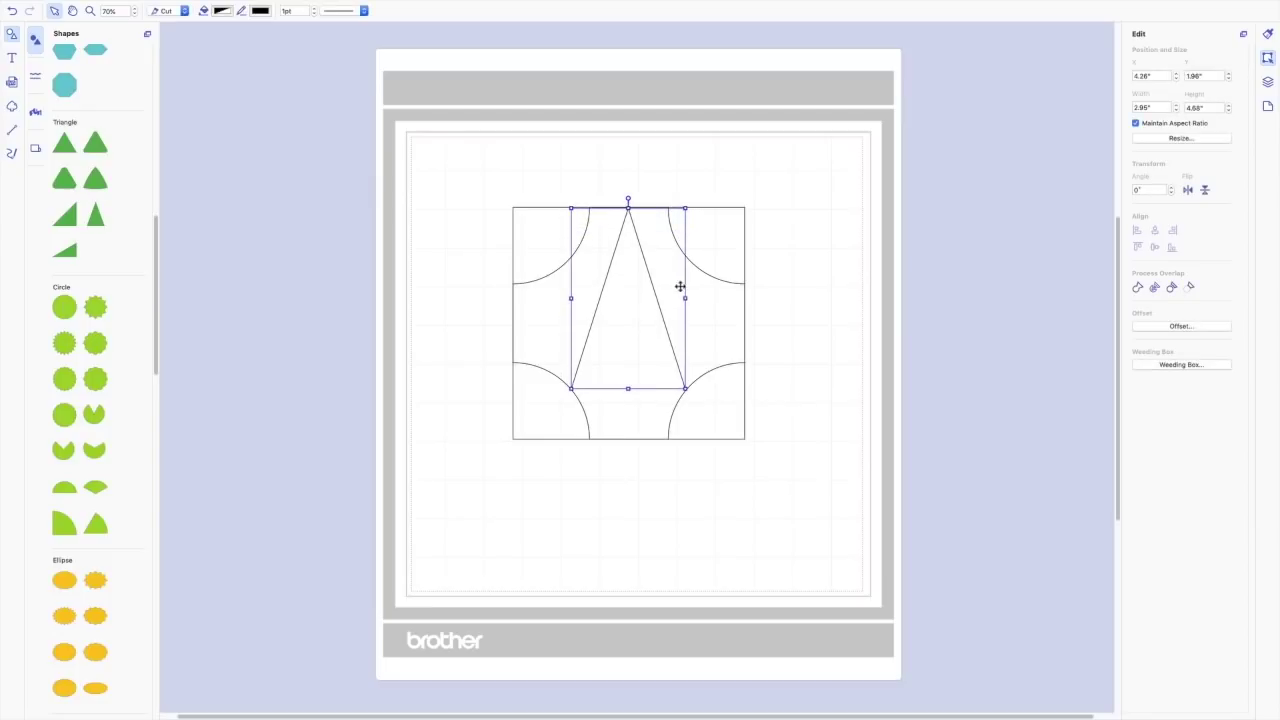
{"action": "left_click_drag", "start_coordinate": [686, 297], "coordinate": [687, 296]}
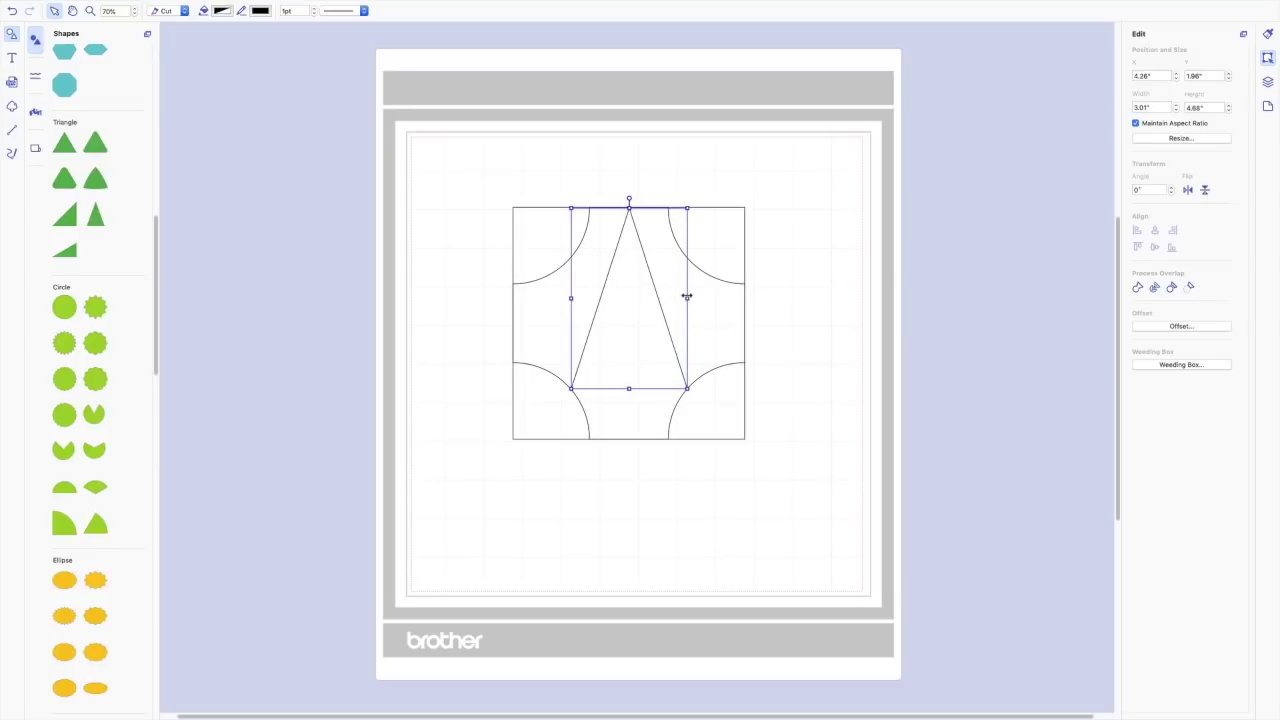
{"action": "left_click", "coordinate": [777, 317]}
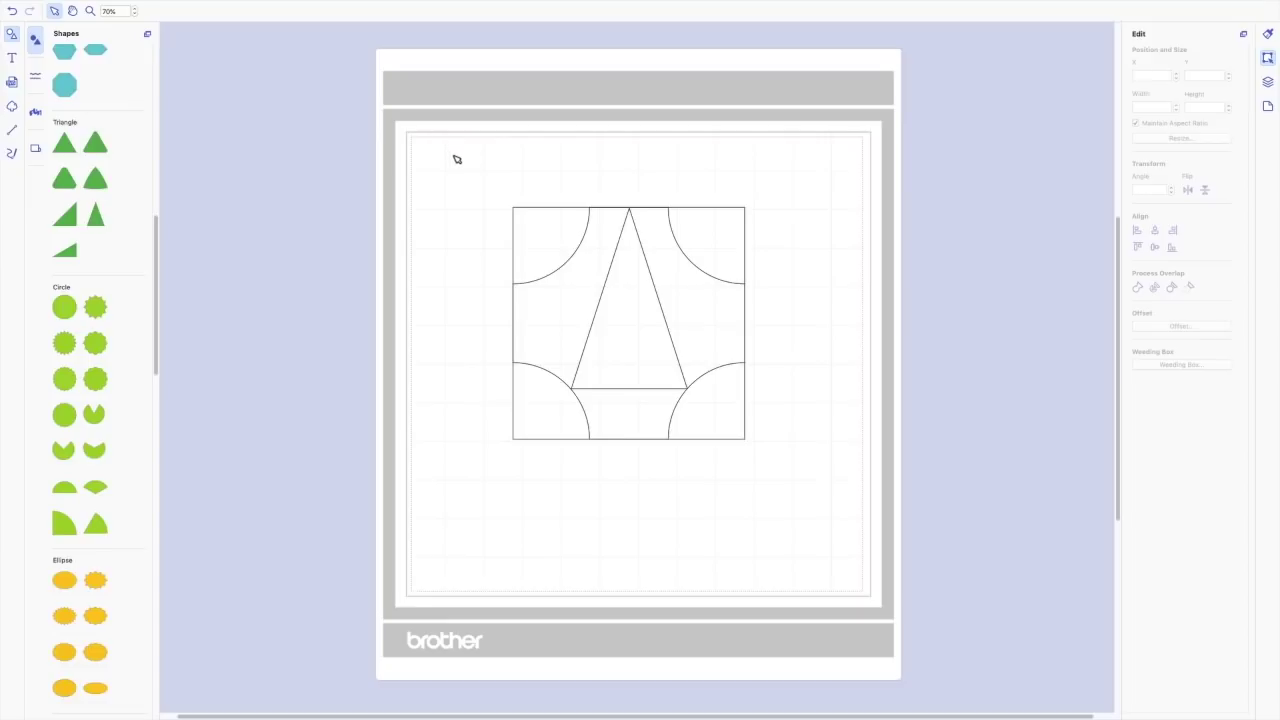
Zoom the view in to 200% on the quilt block.
{"action": "left_click_drag", "start_coordinate": [455, 157], "coordinate": [777, 466]}
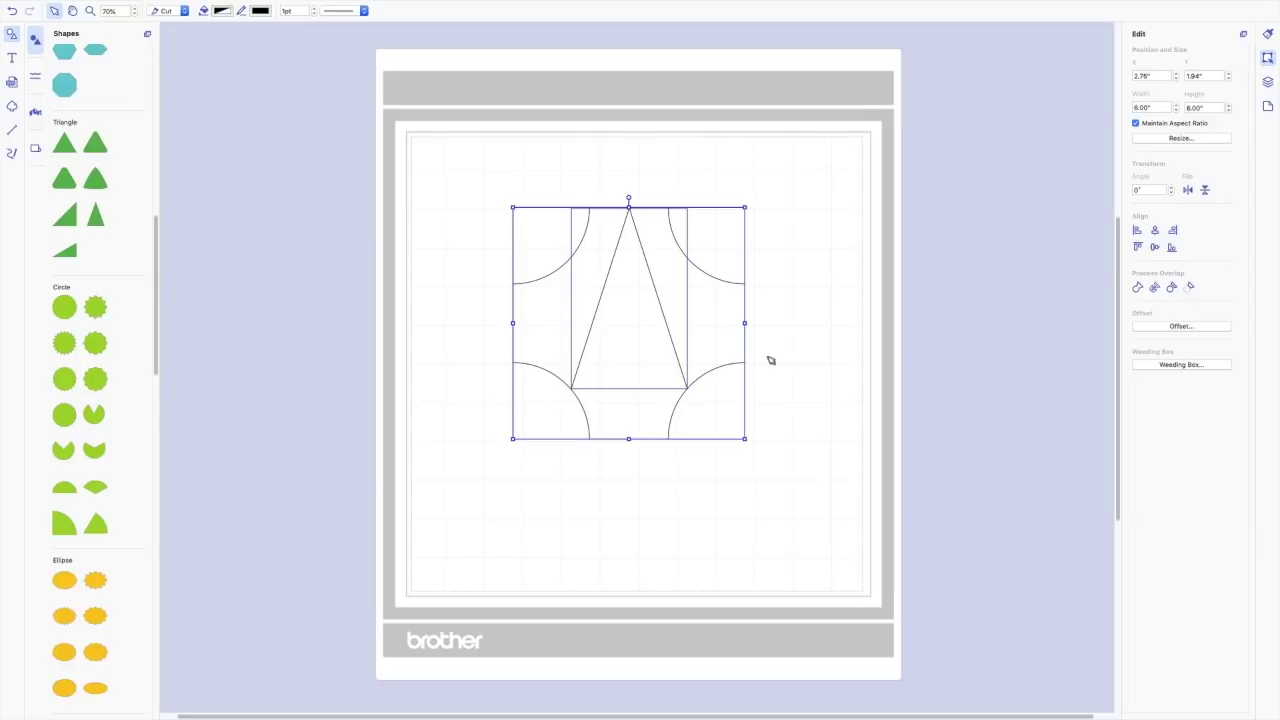
{"action": "left_click", "coordinate": [812, 309]}
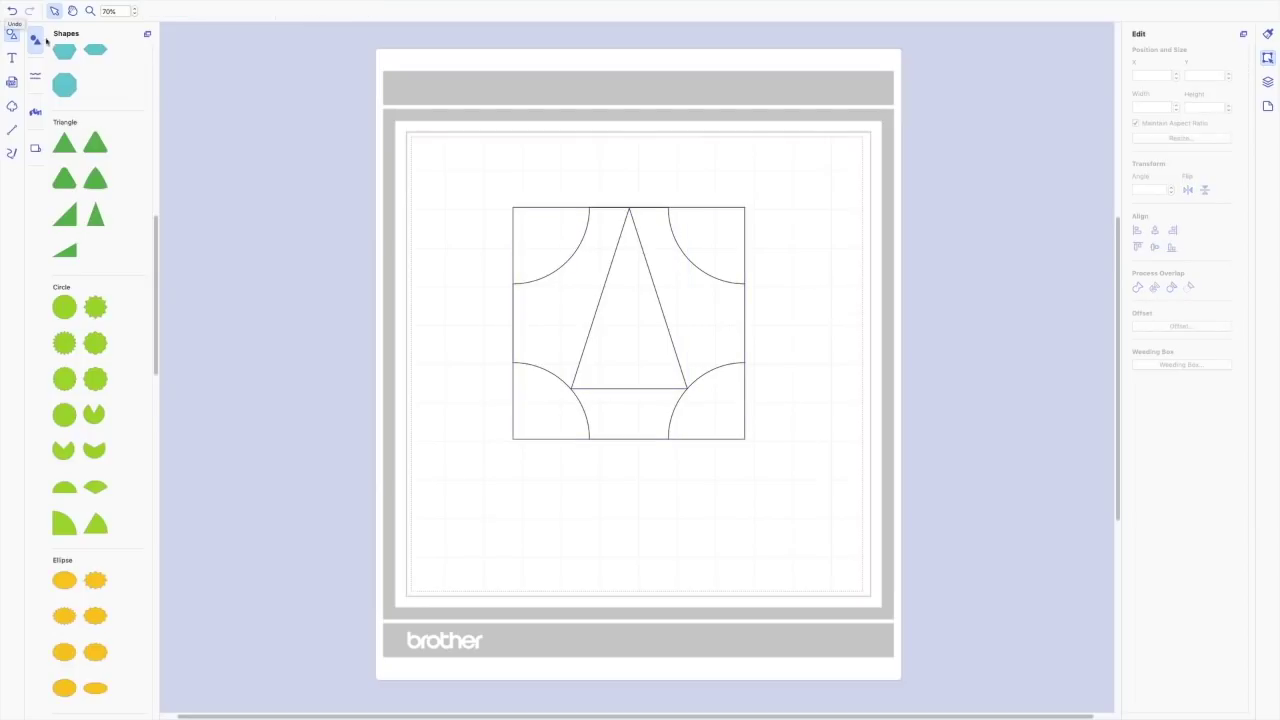
{"action": "left_click", "coordinate": [134, 9]}
{"action": "left_click", "coordinate": [134, 9]}
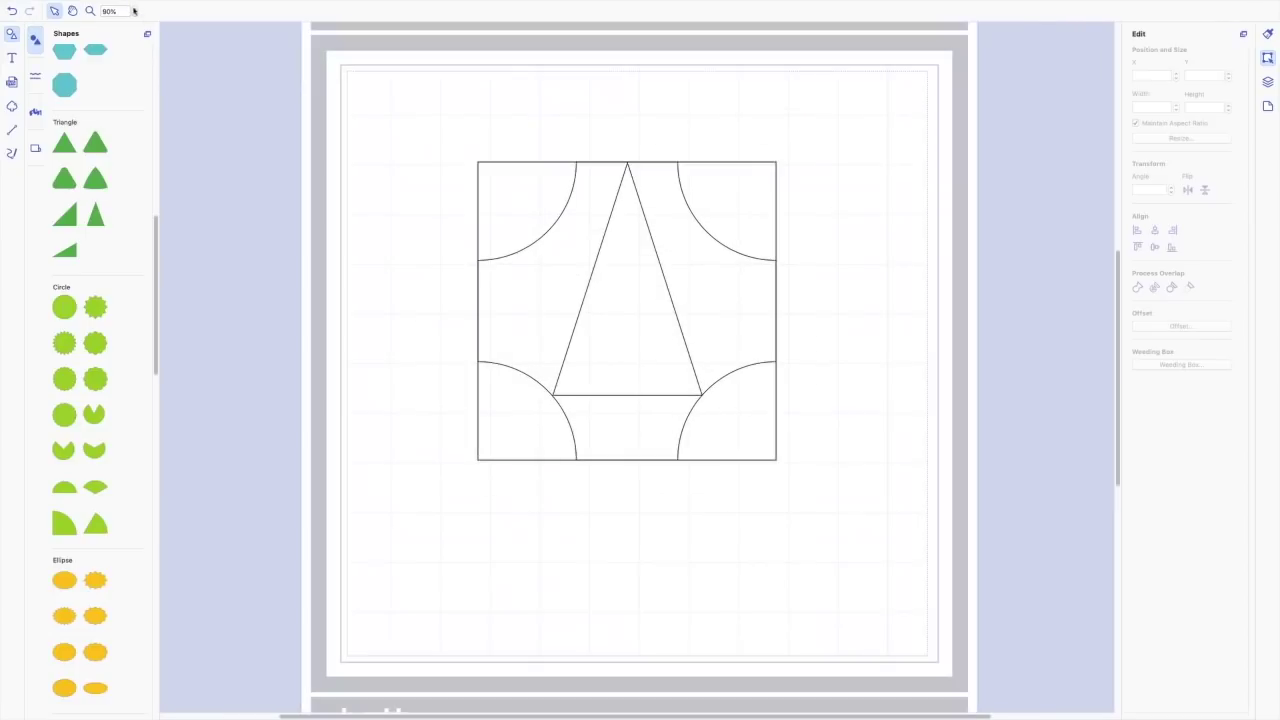
{"action": "left_click", "coordinate": [134, 9]}
{"action": "left_click", "coordinate": [134, 9]}
{"action": "left_click", "coordinate": [134, 9]}
{"action": "left_click", "coordinate": [134, 9]}
{"action": "left_click", "coordinate": [134, 9]}
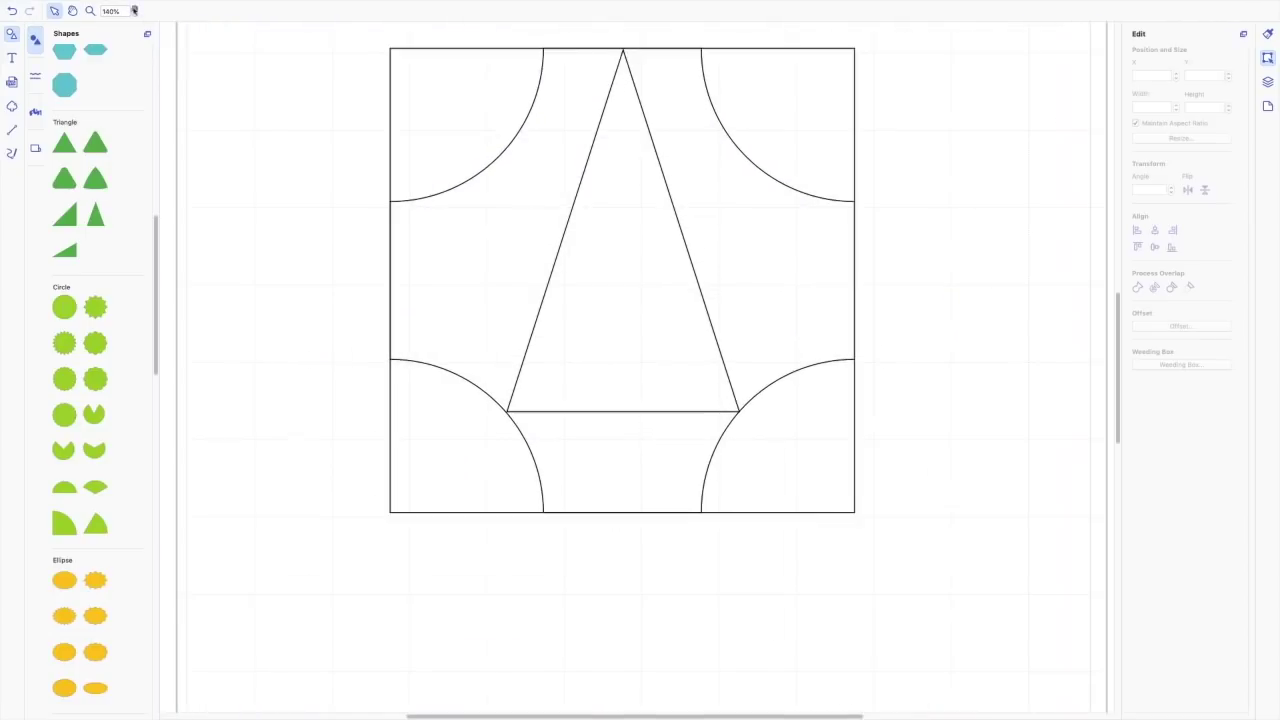
{"action": "left_click", "coordinate": [134, 9]}
{"action": "left_click", "coordinate": [134, 9]}
{"action": "left_click", "coordinate": [134, 9]}
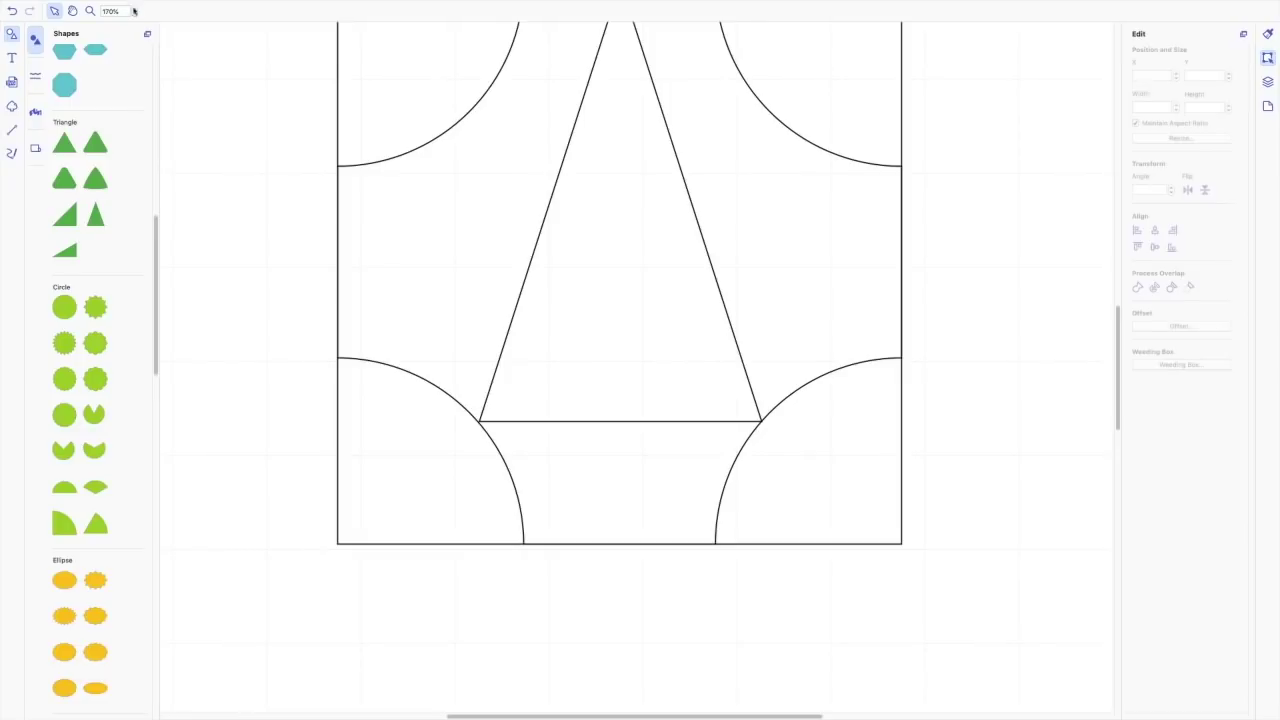
{"action": "left_click", "coordinate": [134, 9]}
{"action": "left_click", "coordinate": [134, 9]}
{"action": "left_click", "coordinate": [134, 9]}
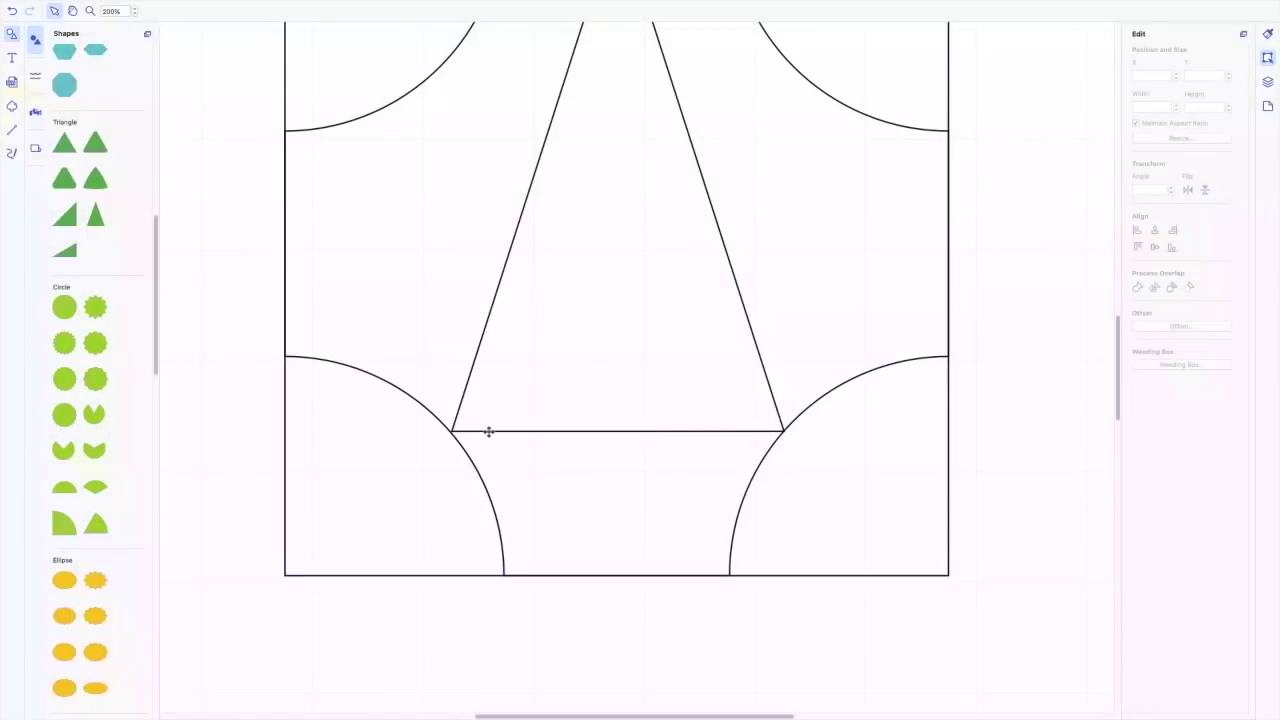
Resize the triangle to 3.02" by 4.70" so its base corners rest on both arcs.
{"action": "left_click", "coordinate": [489, 431]}
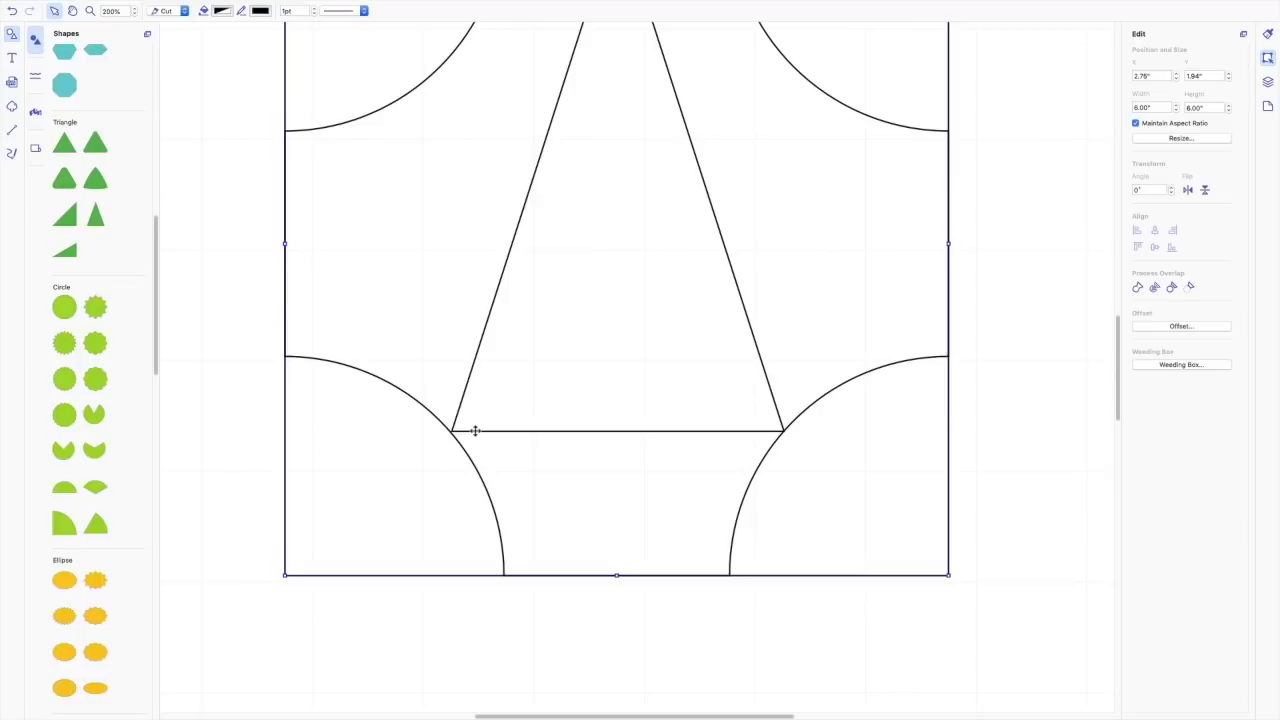
{"action": "left_click", "coordinate": [475, 431]}
{"action": "left_click_drag", "start_coordinate": [451, 431], "coordinate": [449, 434]}
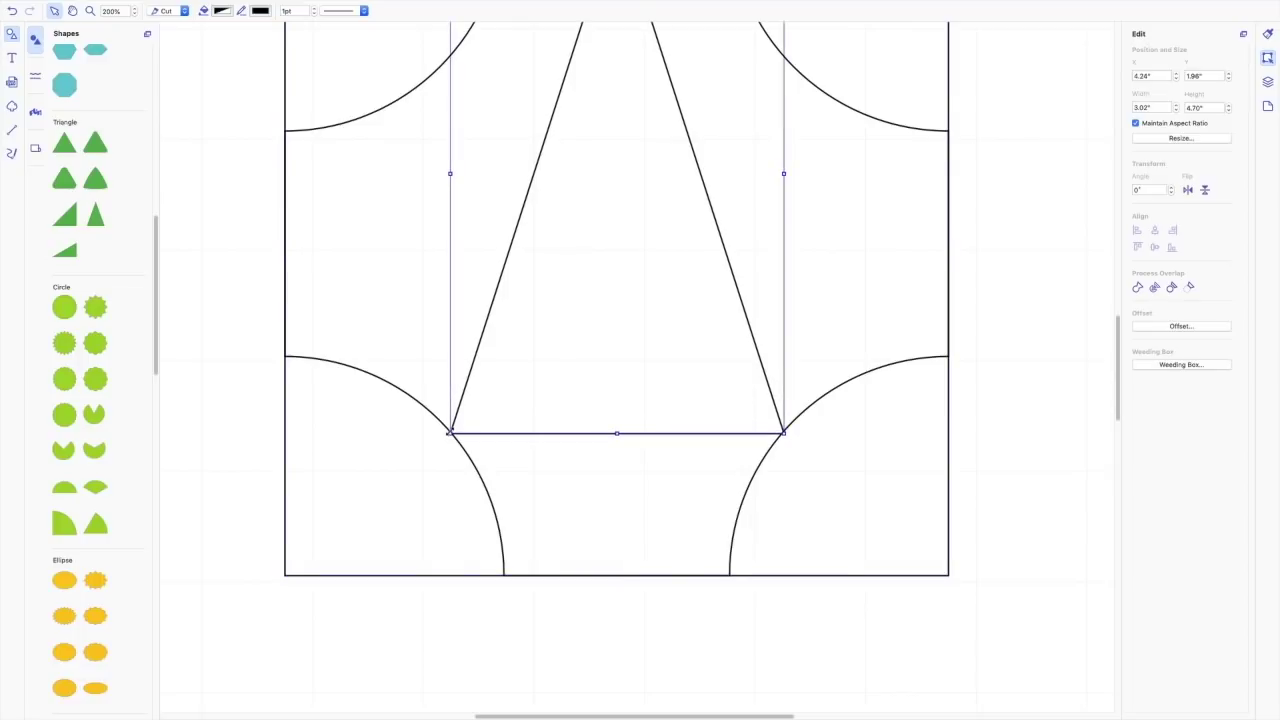
{"action": "left_click", "coordinate": [603, 614]}
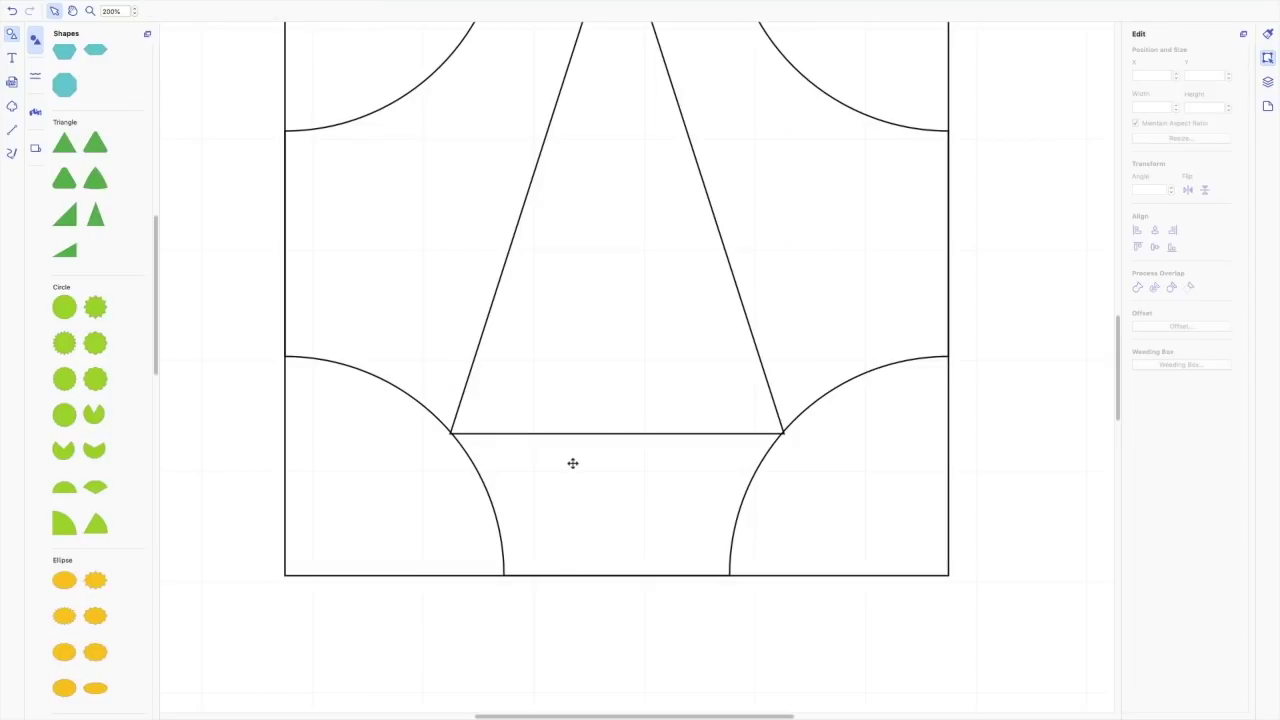
Nudge the square's top edge to the triangle's apex, leaving the triangle 4.72" tall at Y 1.94".
{"action": "scroll", "coordinate": [571, 463], "scroll_direction": "up", "scroll_amount": 5}
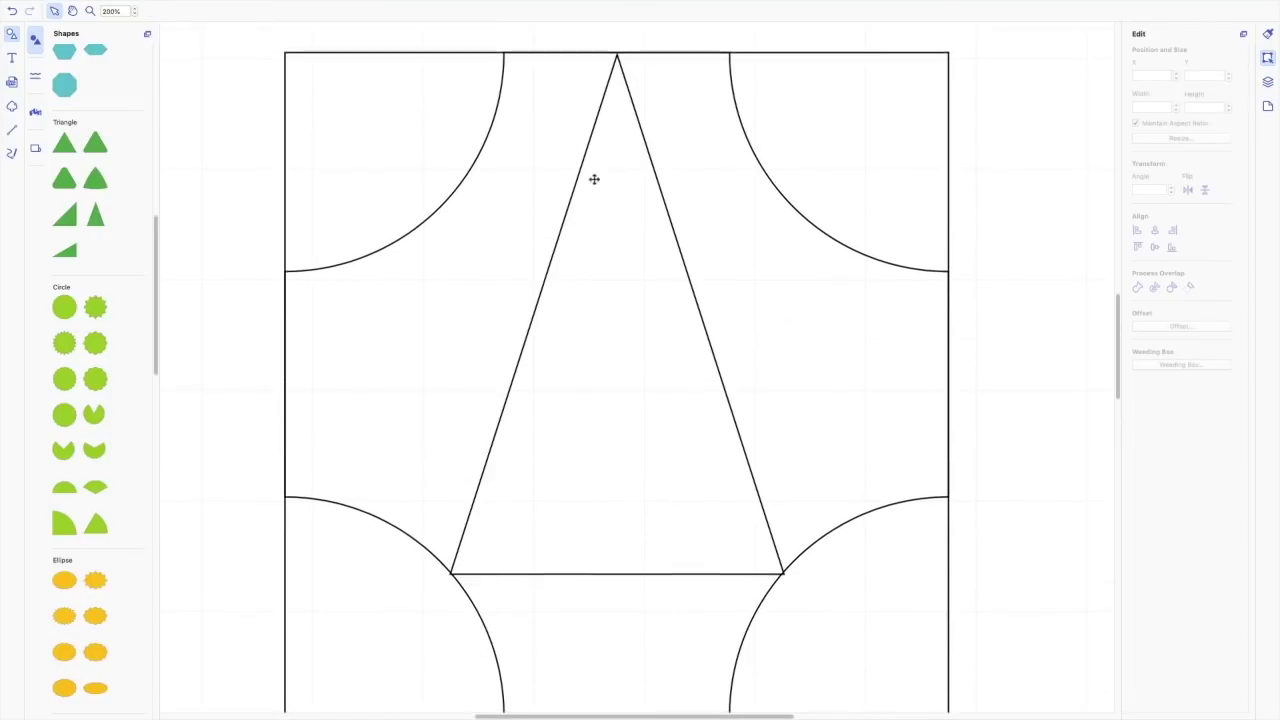
{"action": "scroll", "coordinate": [597, 150], "scroll_direction": "up", "scroll_amount": 1}
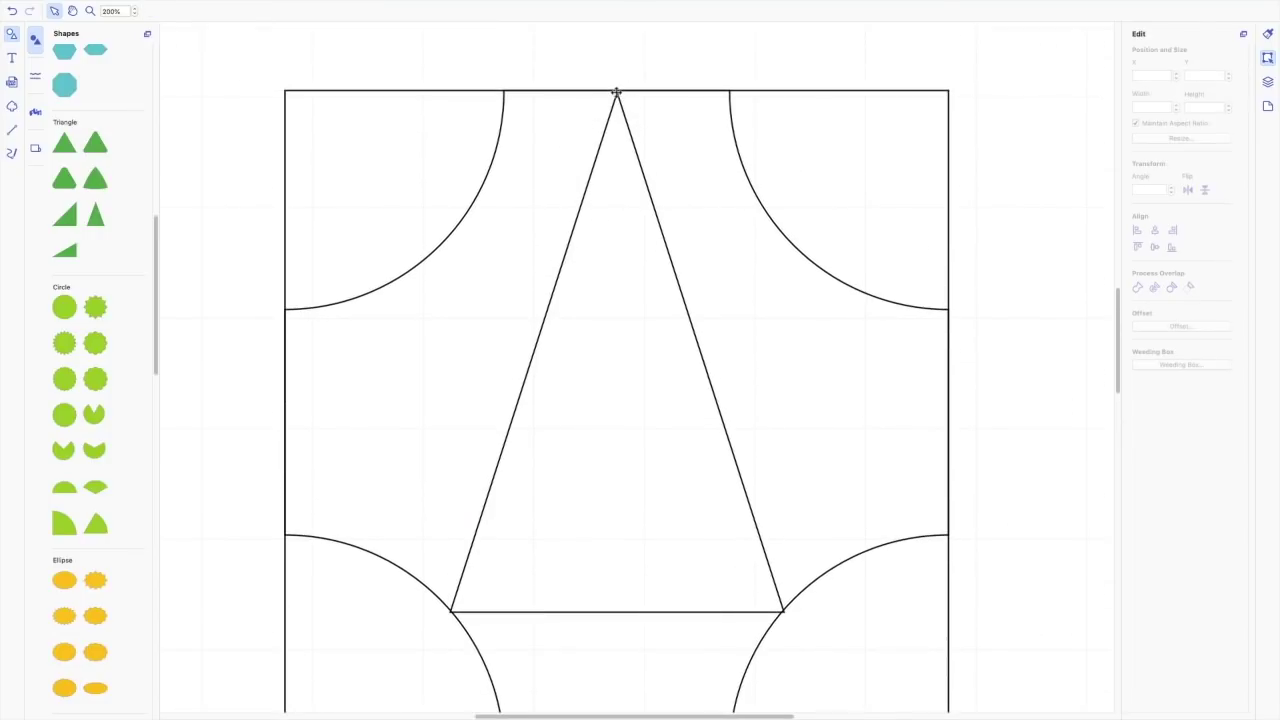
{"action": "left_click", "coordinate": [617, 92]}
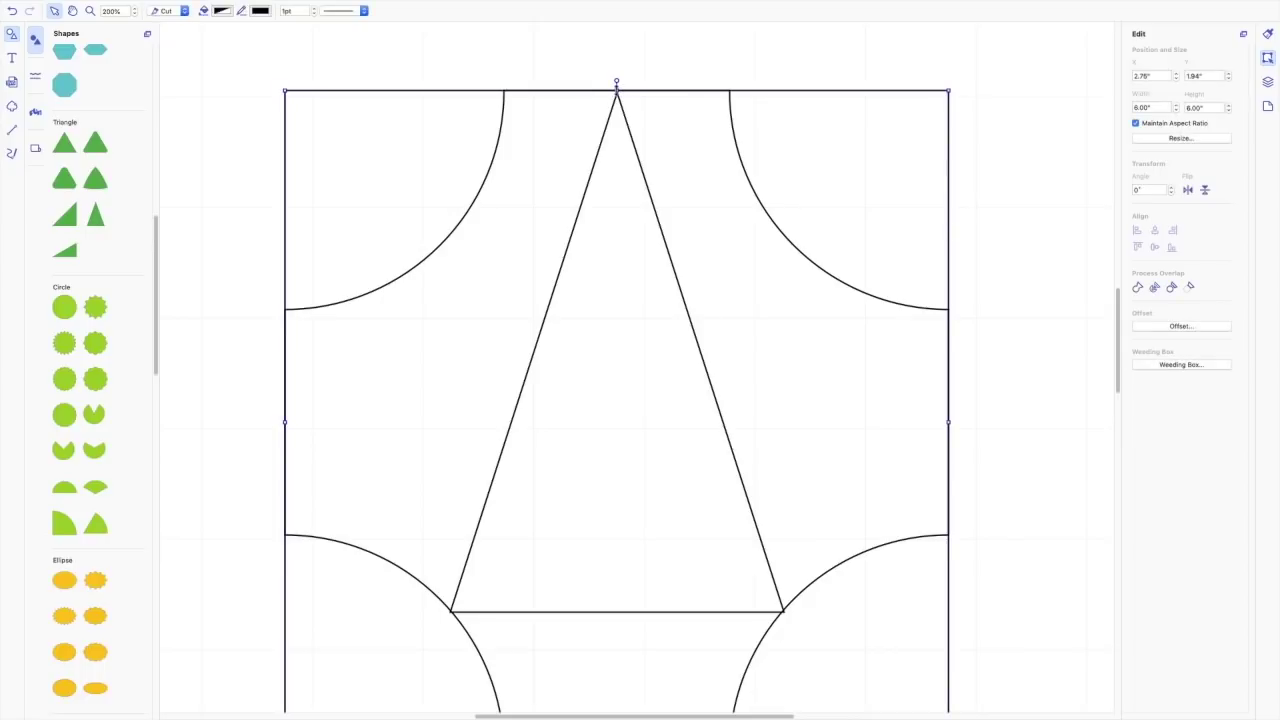
{"action": "left_click_drag", "start_coordinate": [617, 92], "coordinate": [617, 90]}
{"action": "left_click", "coordinate": [617, 91]}
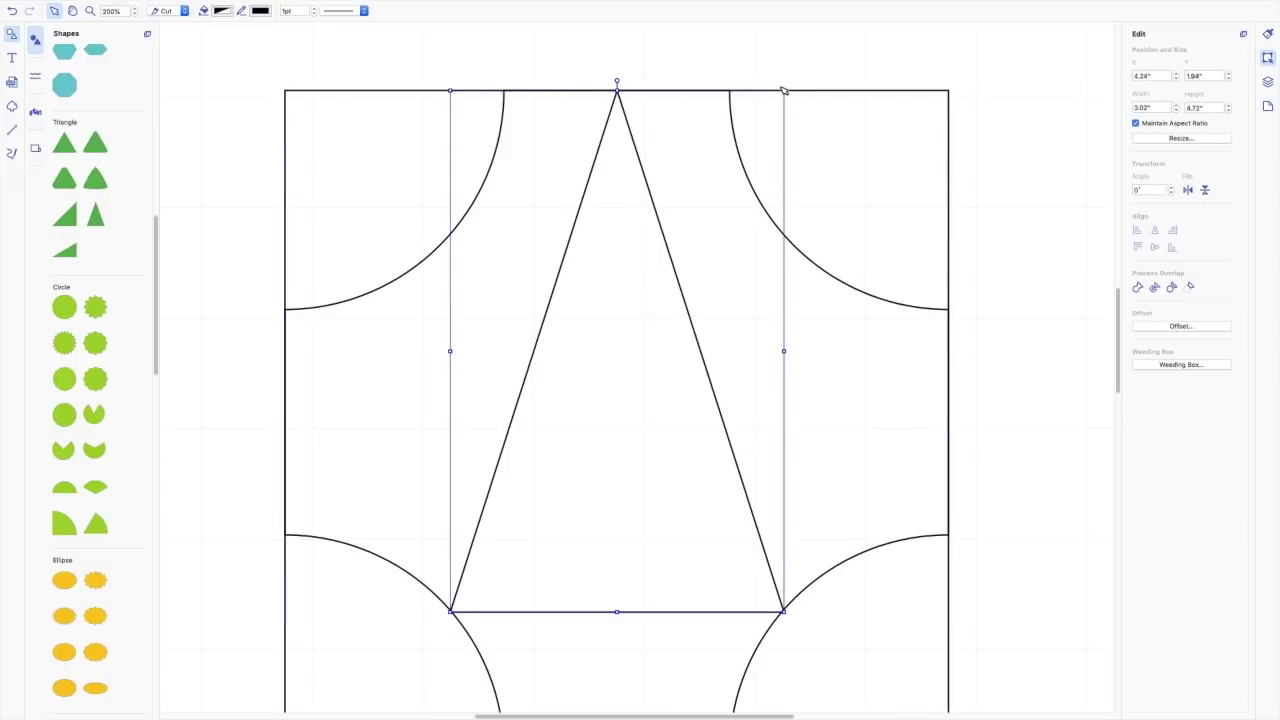
Zoom out to 70% to see the whole mat.
{"action": "left_click", "coordinate": [133, 14]}
{"action": "left_click", "coordinate": [133, 14]}
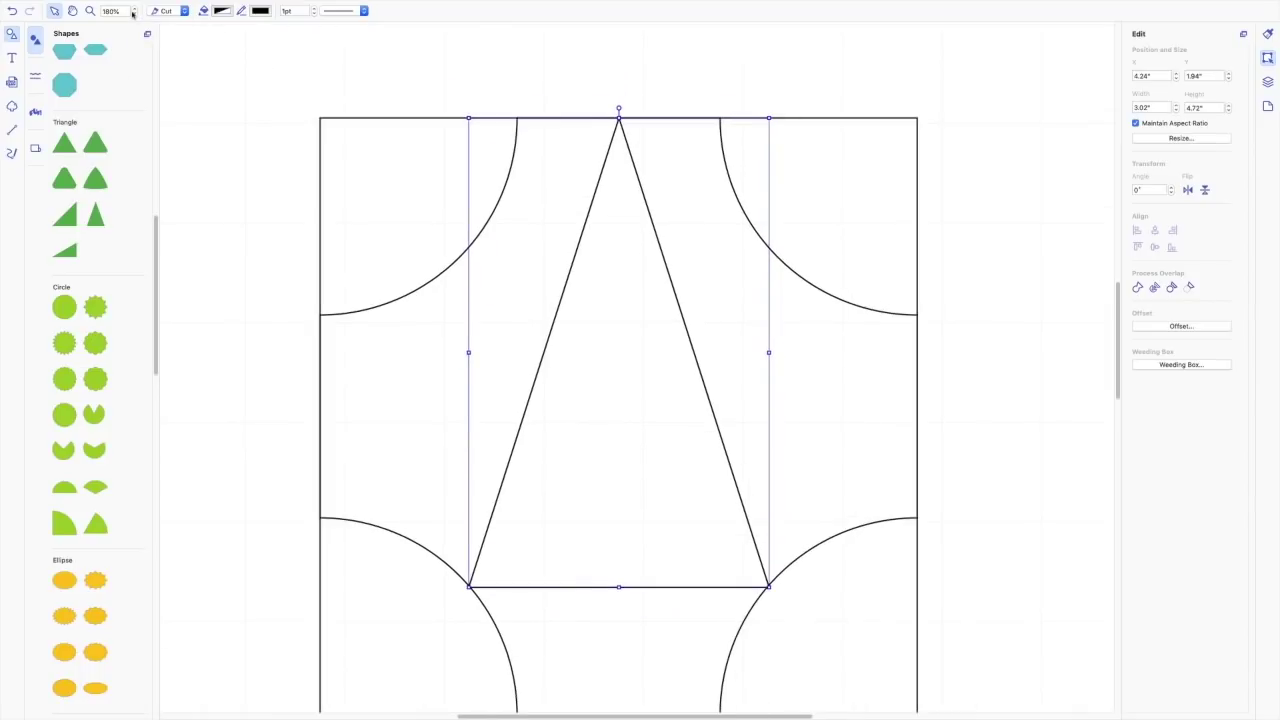
{"action": "left_click", "coordinate": [133, 14]}
{"action": "left_click", "coordinate": [133, 14]}
{"action": "left_click", "coordinate": [133, 14]}
{"action": "left_click", "coordinate": [133, 14]}
{"action": "left_click", "coordinate": [133, 14]}
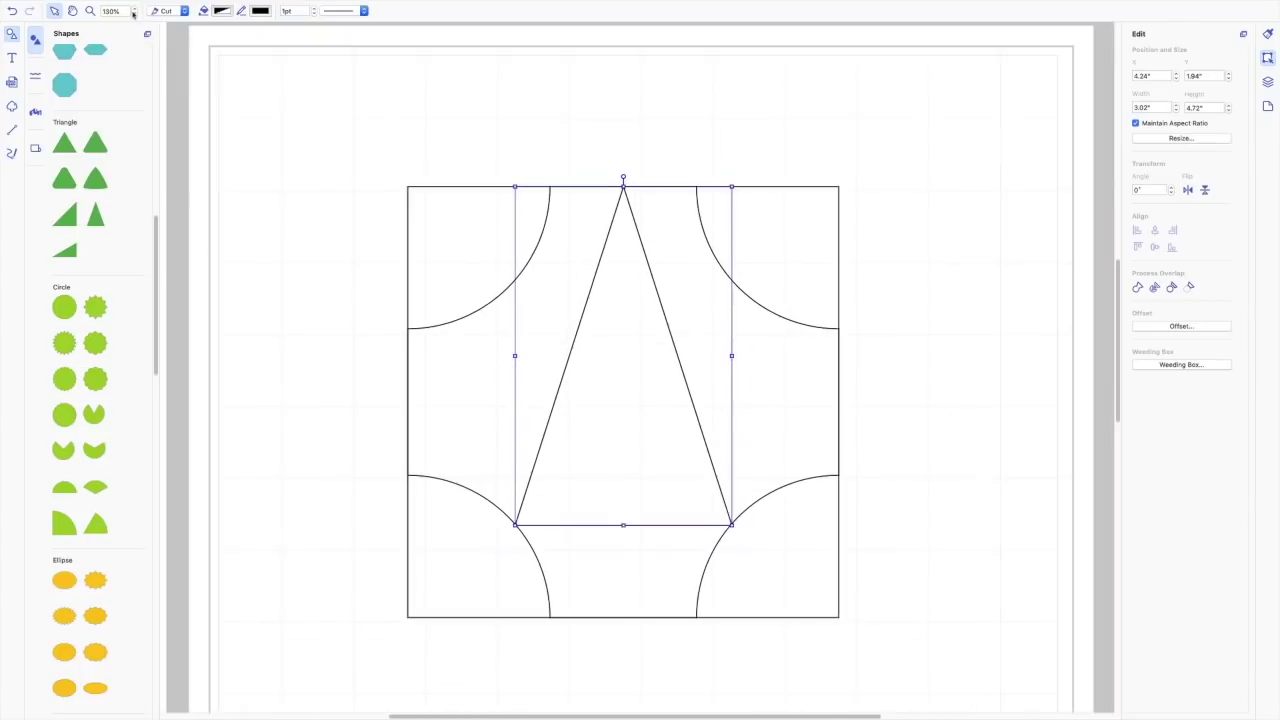
{"action": "left_click", "coordinate": [133, 14]}
{"action": "left_click", "coordinate": [133, 14]}
{"action": "left_click", "coordinate": [133, 14]}
{"action": "left_click", "coordinate": [133, 14]}
{"action": "left_click", "coordinate": [133, 14]}
{"action": "left_click", "coordinate": [133, 14]}
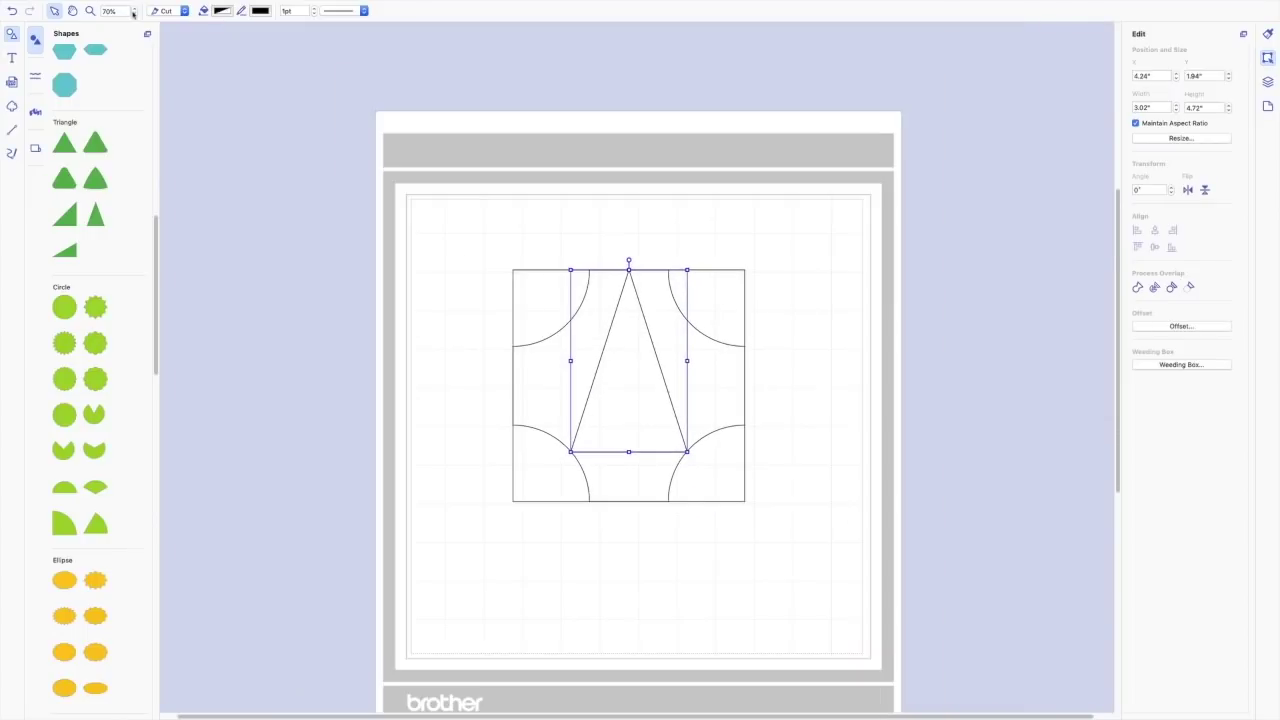
Select all the block's shapes and Divide them along their overlapping lines.
{"action": "scroll", "coordinate": [420, 230], "scroll_direction": "down", "scroll_amount": 1}
{"action": "left_click", "coordinate": [470, 217]}
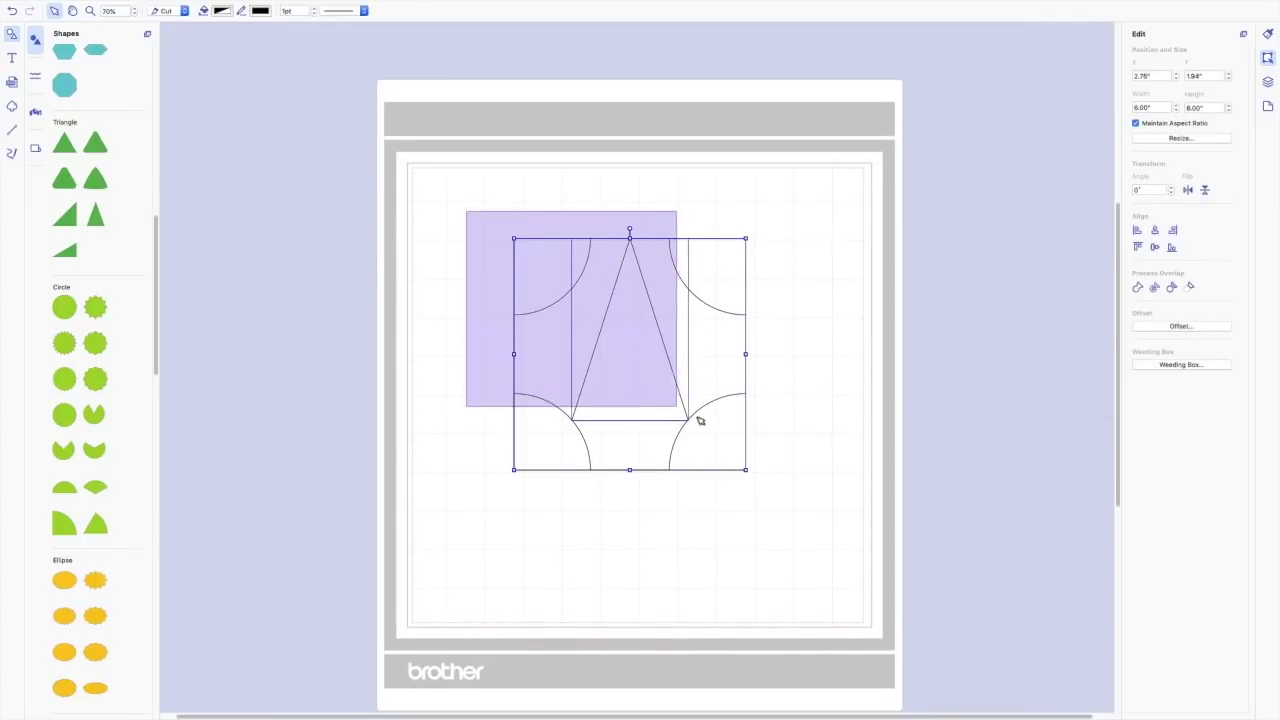
{"action": "left_click_drag", "start_coordinate": [700, 421], "coordinate": [791, 500]}
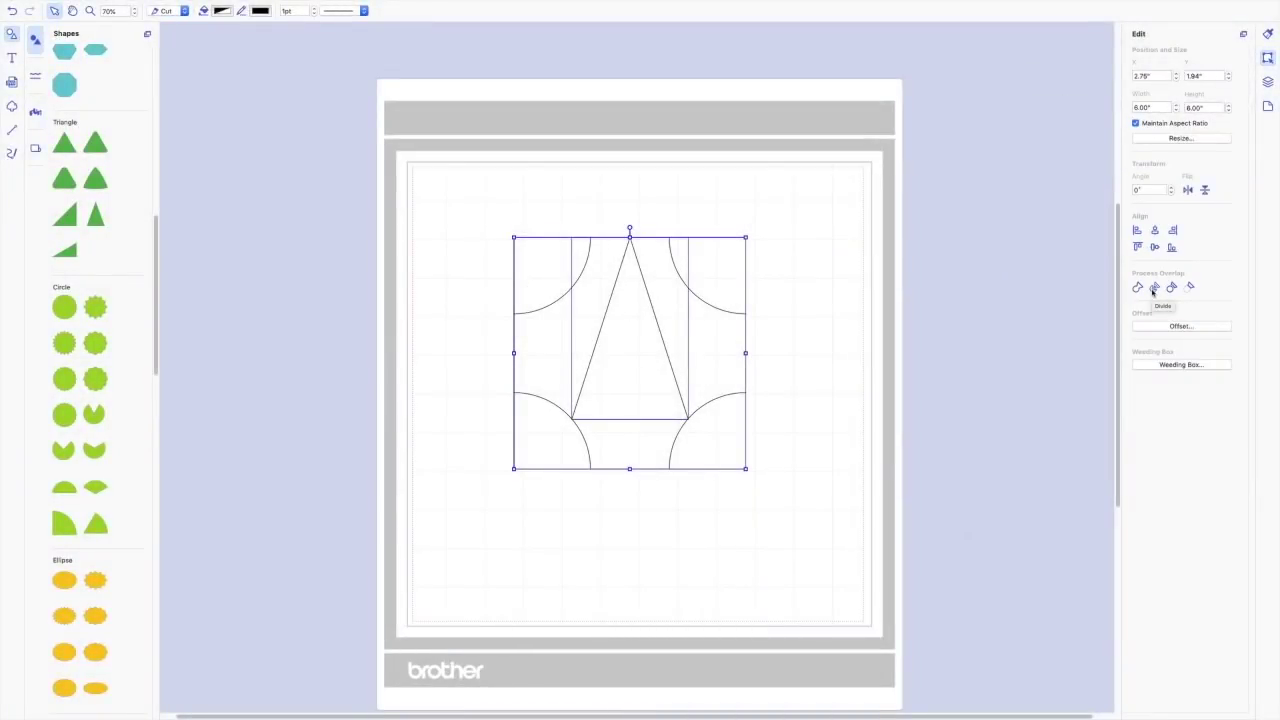
{"action": "left_click", "coordinate": [1153, 288]}
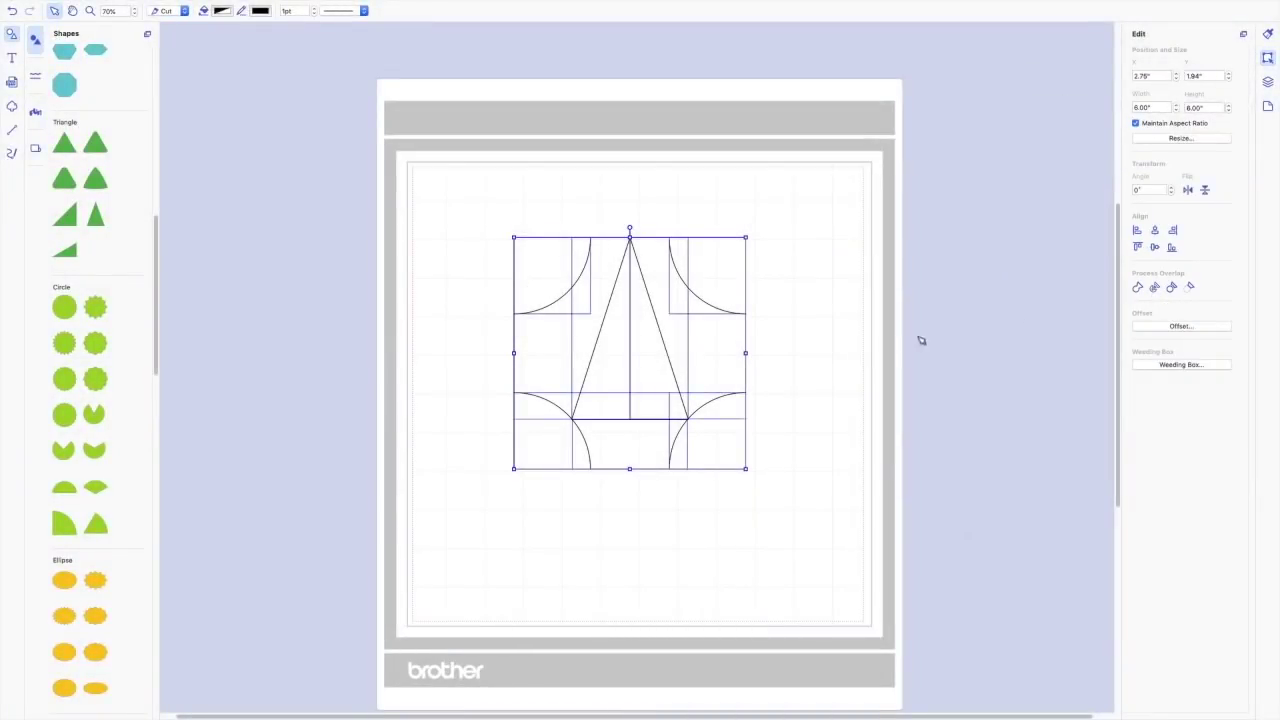
Move the triangle, both side arc pieces and the bottom pieces out of the block.
{"action": "left_click", "coordinate": [802, 346]}
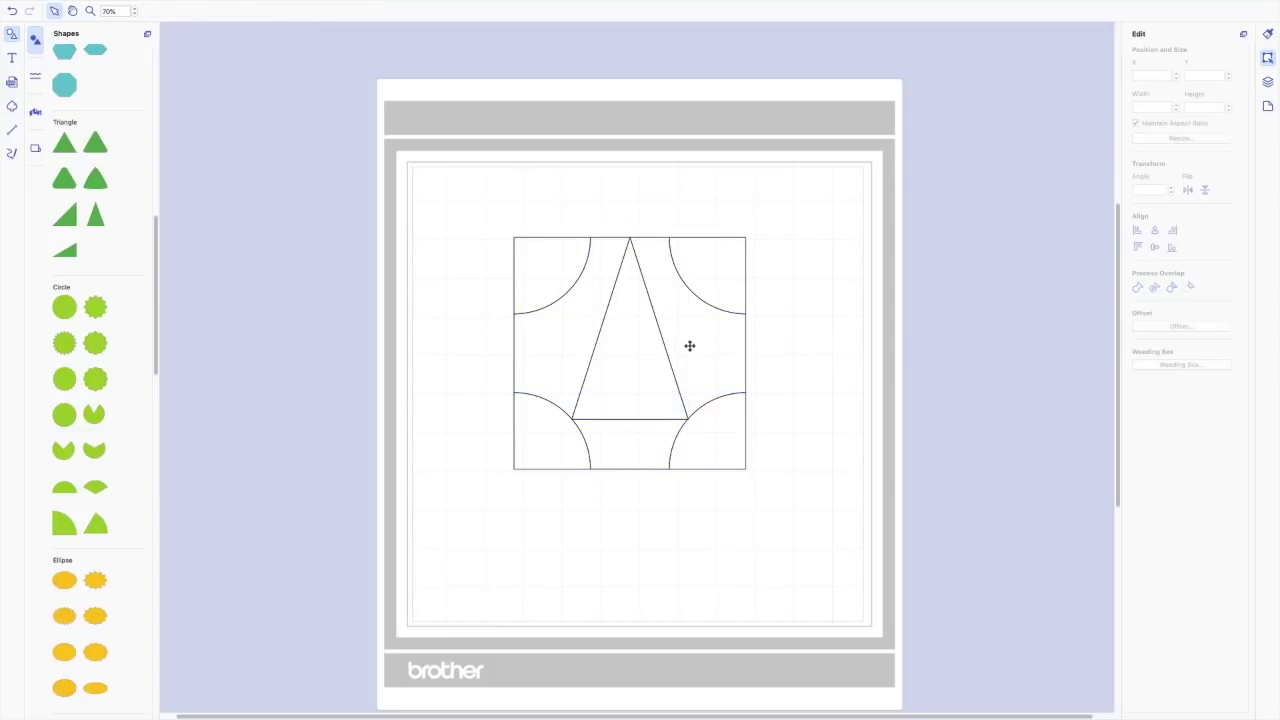
{"action": "left_click_drag", "start_coordinate": [622, 361], "coordinate": [824, 365]}
{"action": "left_click_drag", "start_coordinate": [567, 350], "coordinate": [429, 337]}
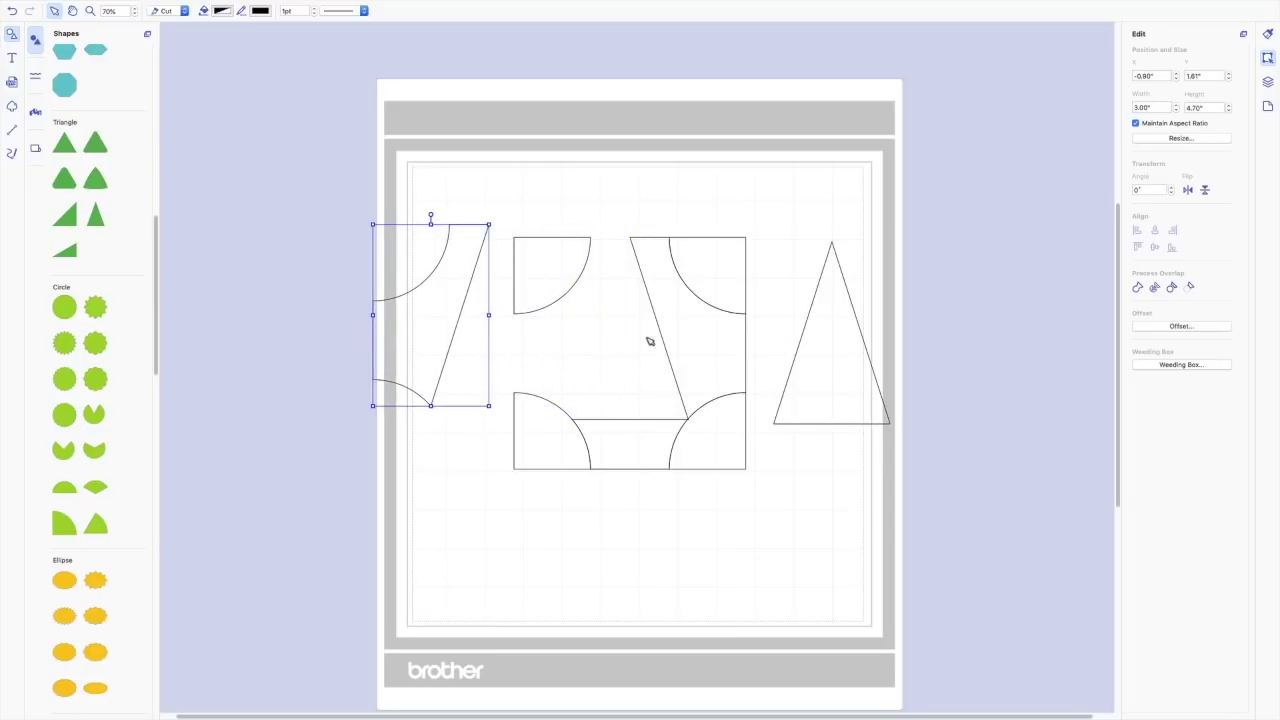
{"action": "left_click", "coordinate": [686, 331]}
{"action": "left_click_drag", "start_coordinate": [686, 331], "coordinate": [926, 317]}
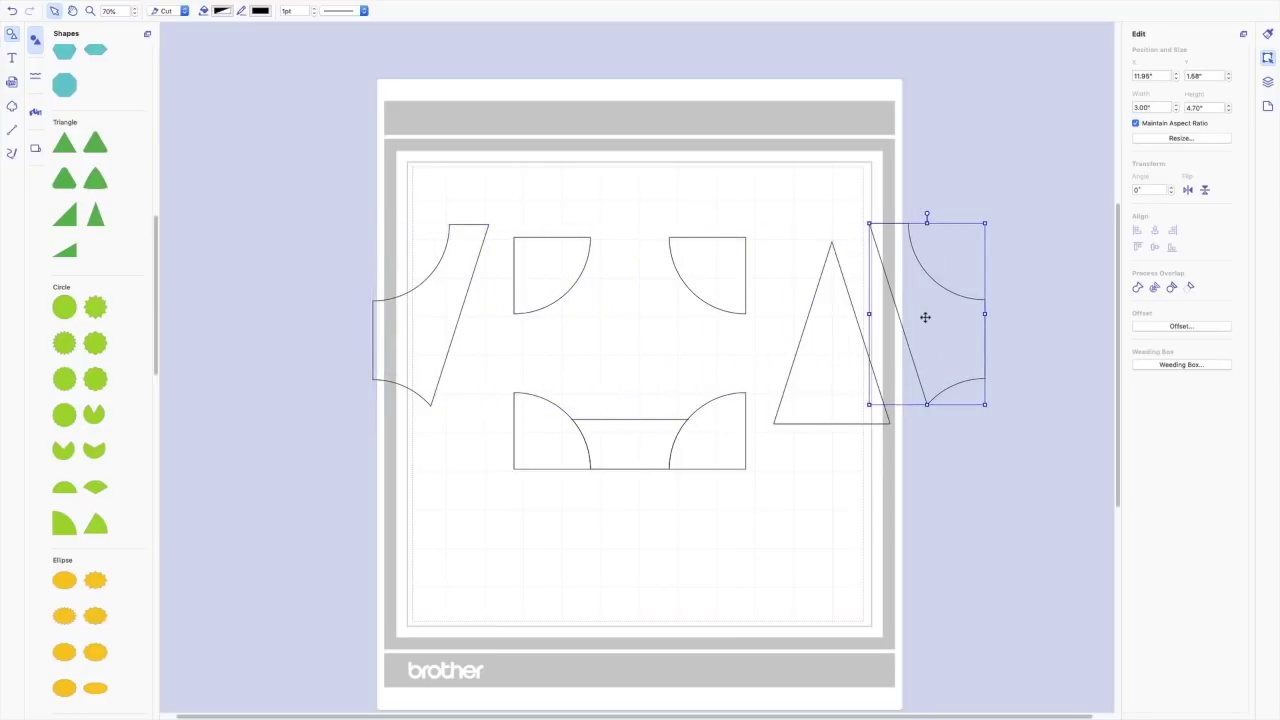
{"action": "left_click_drag", "start_coordinate": [631, 437], "coordinate": [640, 522]}
{"action": "left_click_drag", "start_coordinate": [557, 449], "coordinate": [510, 456]}
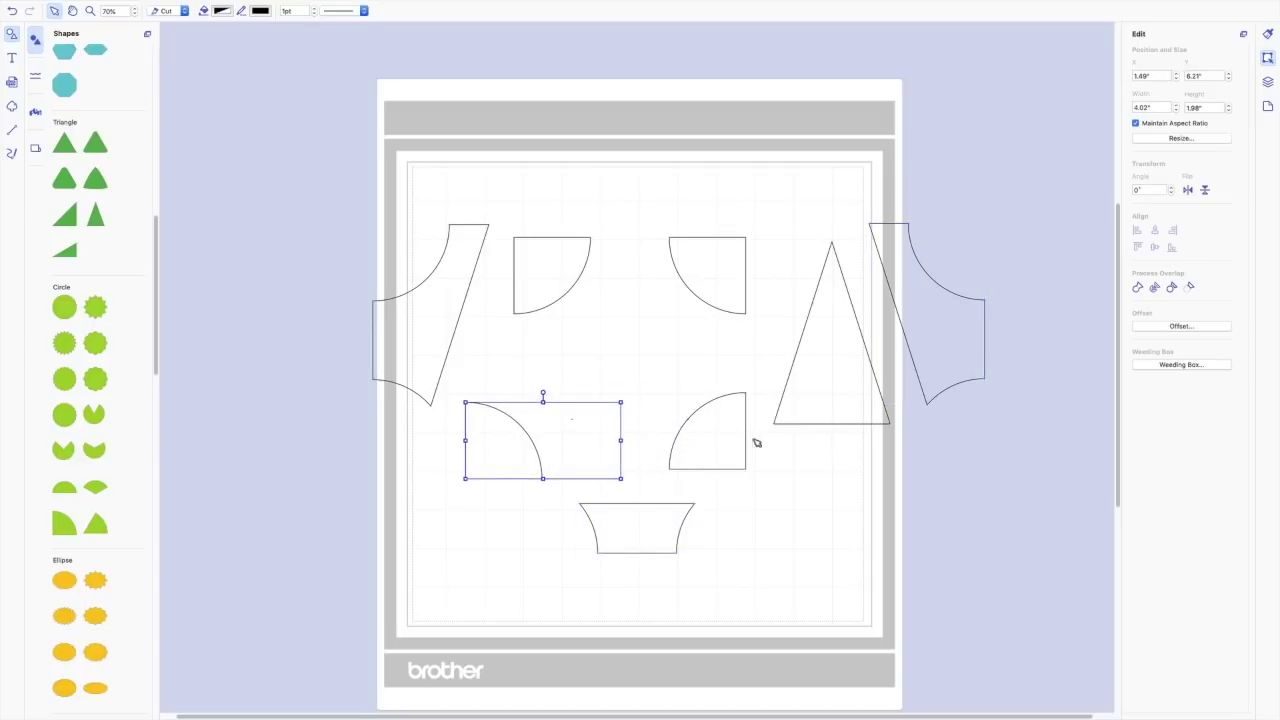
{"action": "left_click_drag", "start_coordinate": [709, 437], "coordinate": [752, 480]}
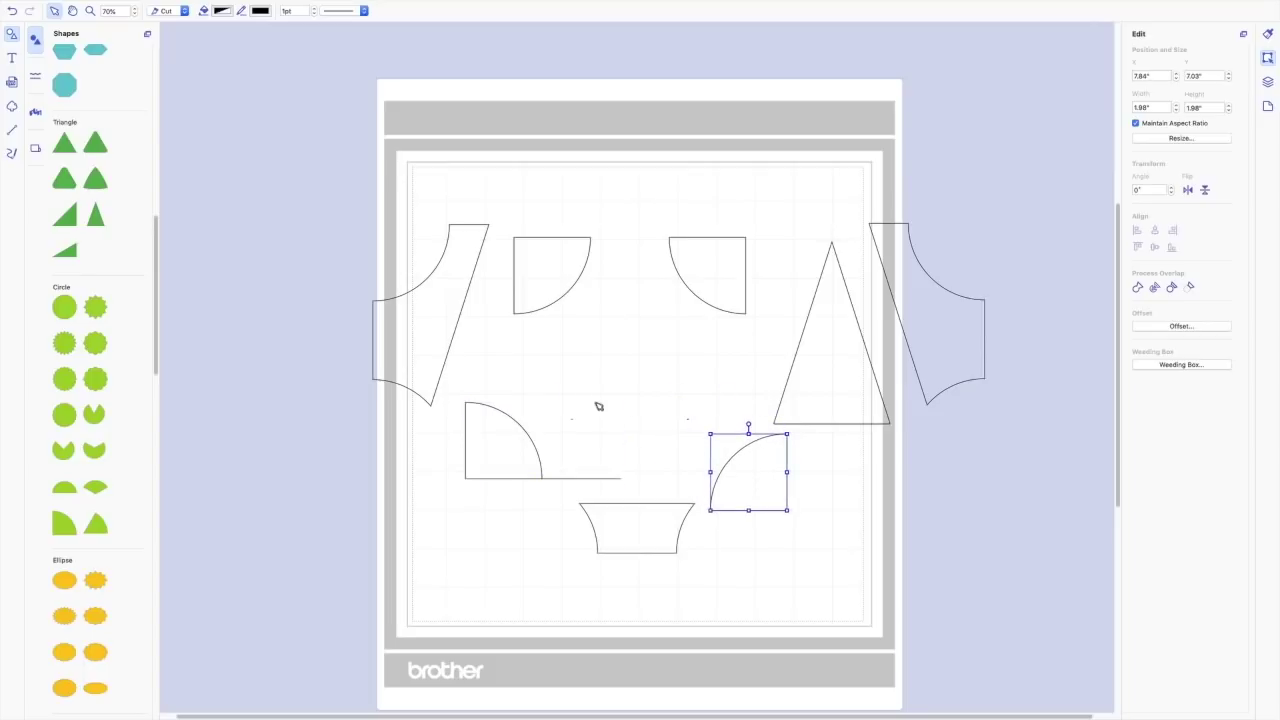
Move the bottom-left quarter-circle to the mat's lower left and delete the stray leftover line.
{"action": "left_click_drag", "start_coordinate": [549, 394], "coordinate": [596, 438]}
{"action": "left_click", "coordinate": [691, 400]}
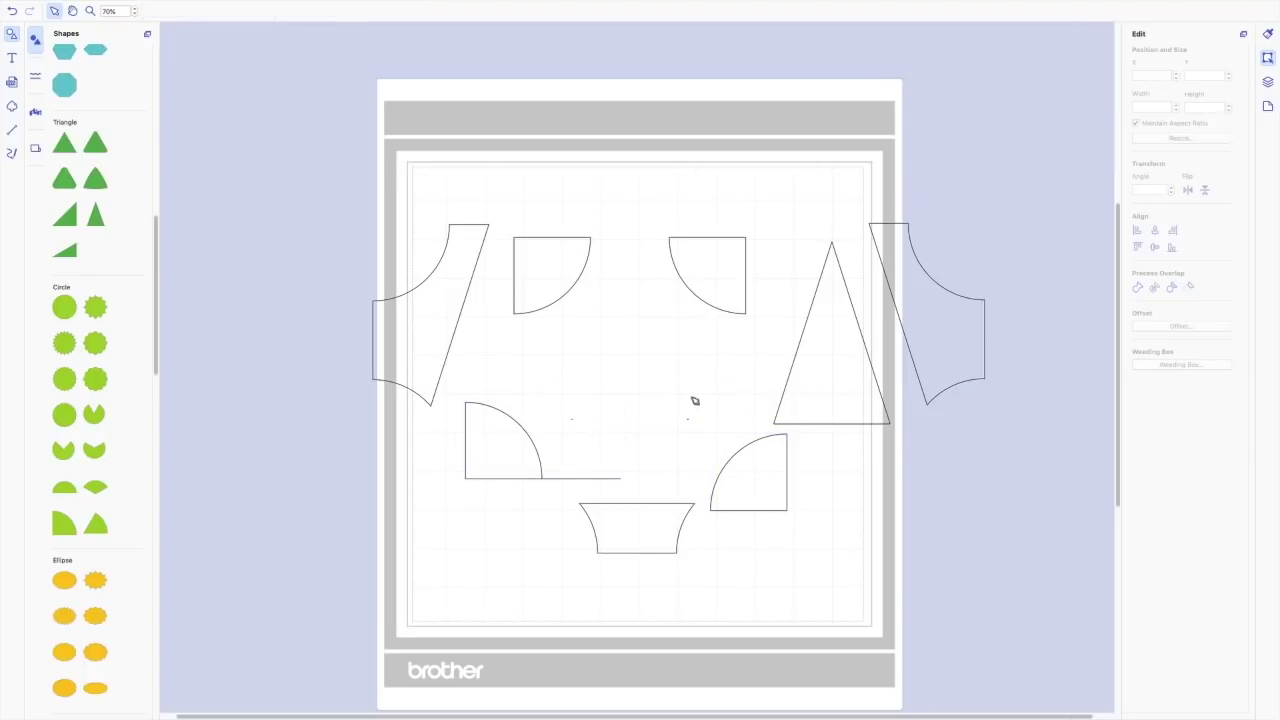
{"action": "left_click_drag", "start_coordinate": [517, 443], "coordinate": [469, 567]}
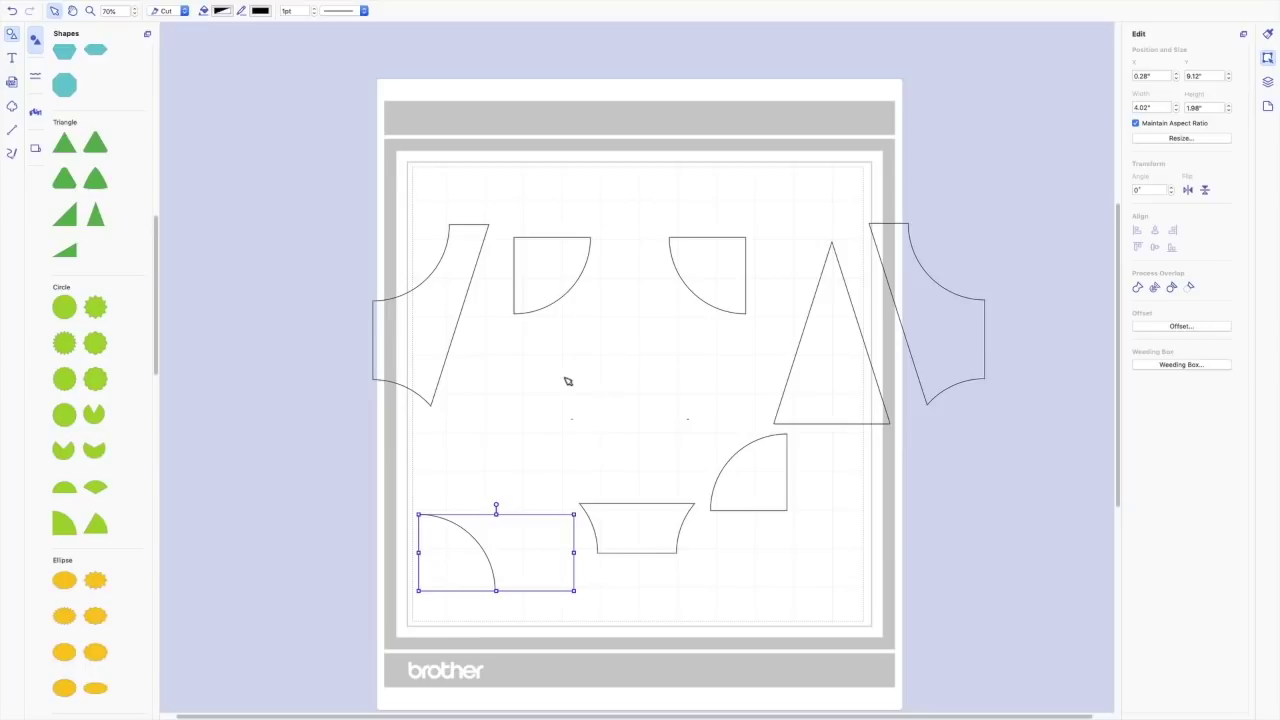
{"action": "left_click_drag", "start_coordinate": [557, 386], "coordinate": [714, 436]}
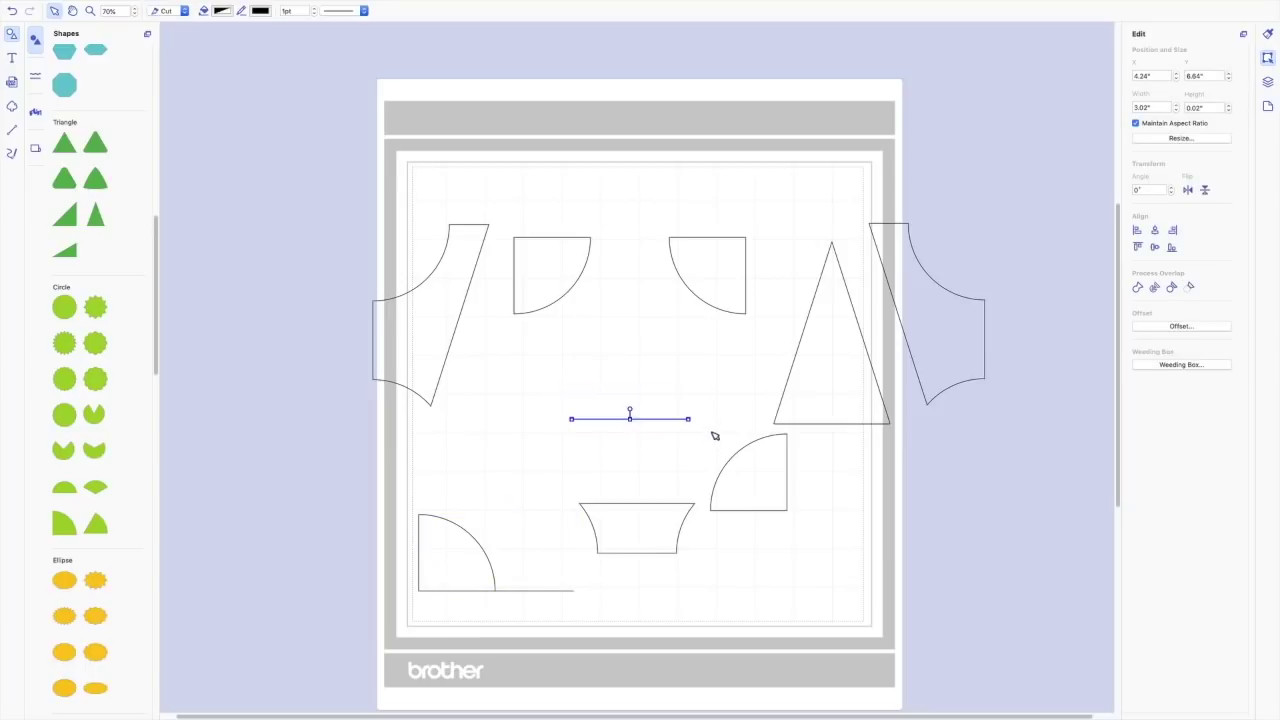
{"action": "key", "text": "Delete"}
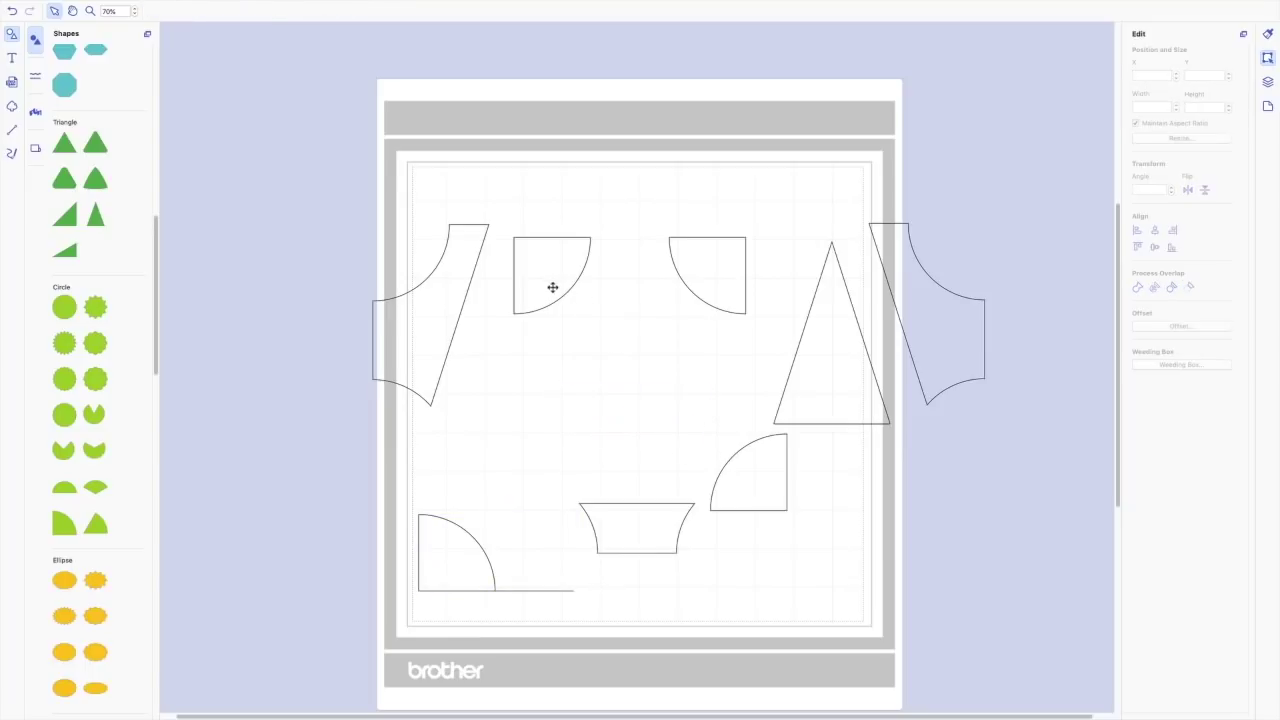
Shift the upper quarter-circle pieces upward and the lined quarter-circle toward the centre.
{"action": "left_click_drag", "start_coordinate": [551, 286], "coordinate": [564, 248]}
{"action": "left_click", "coordinate": [687, 269]}
{"action": "left_click_drag", "start_coordinate": [723, 257], "coordinate": [712, 218]}
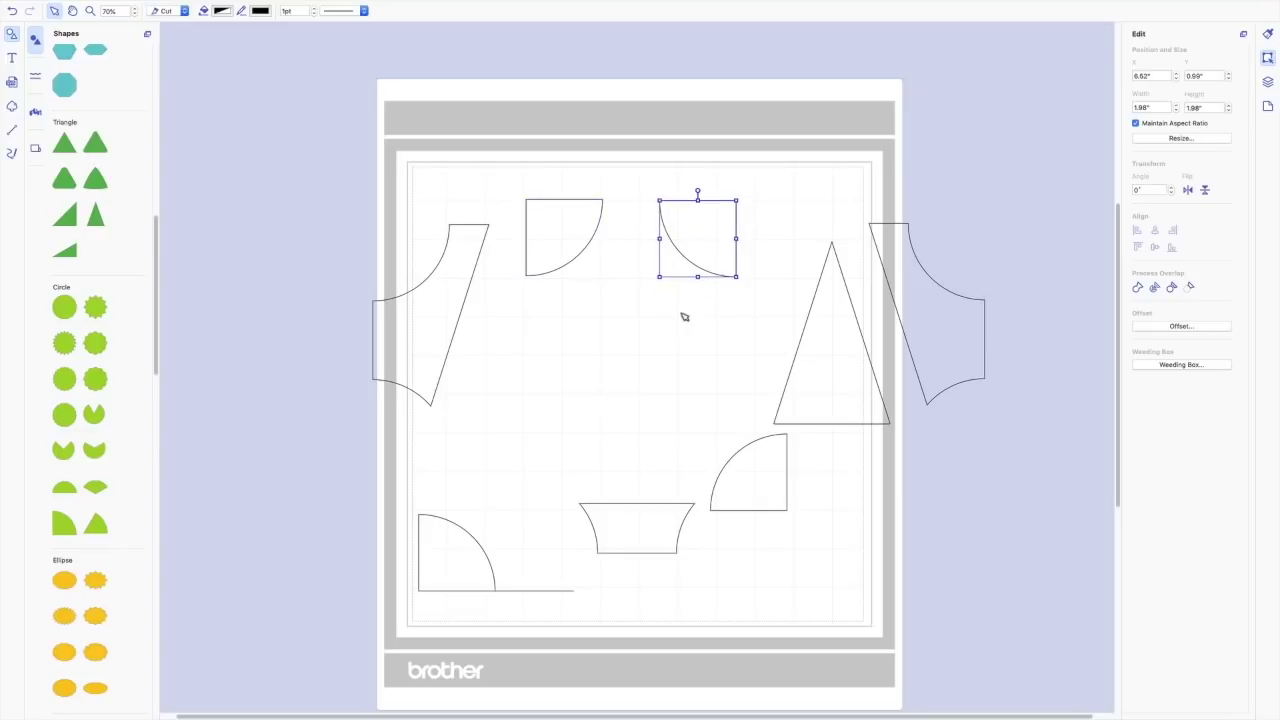
{"action": "left_click_drag", "start_coordinate": [437, 558], "coordinate": [538, 401]}
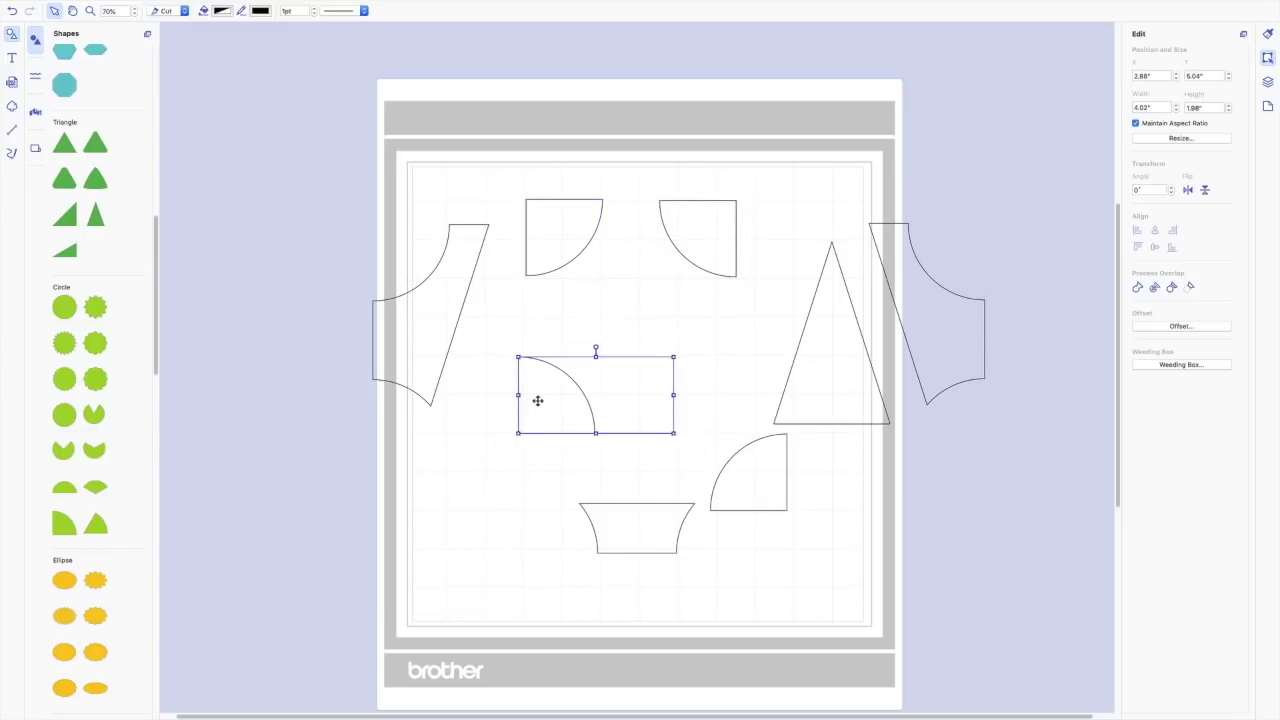
{"action": "left_click", "coordinate": [608, 450]}
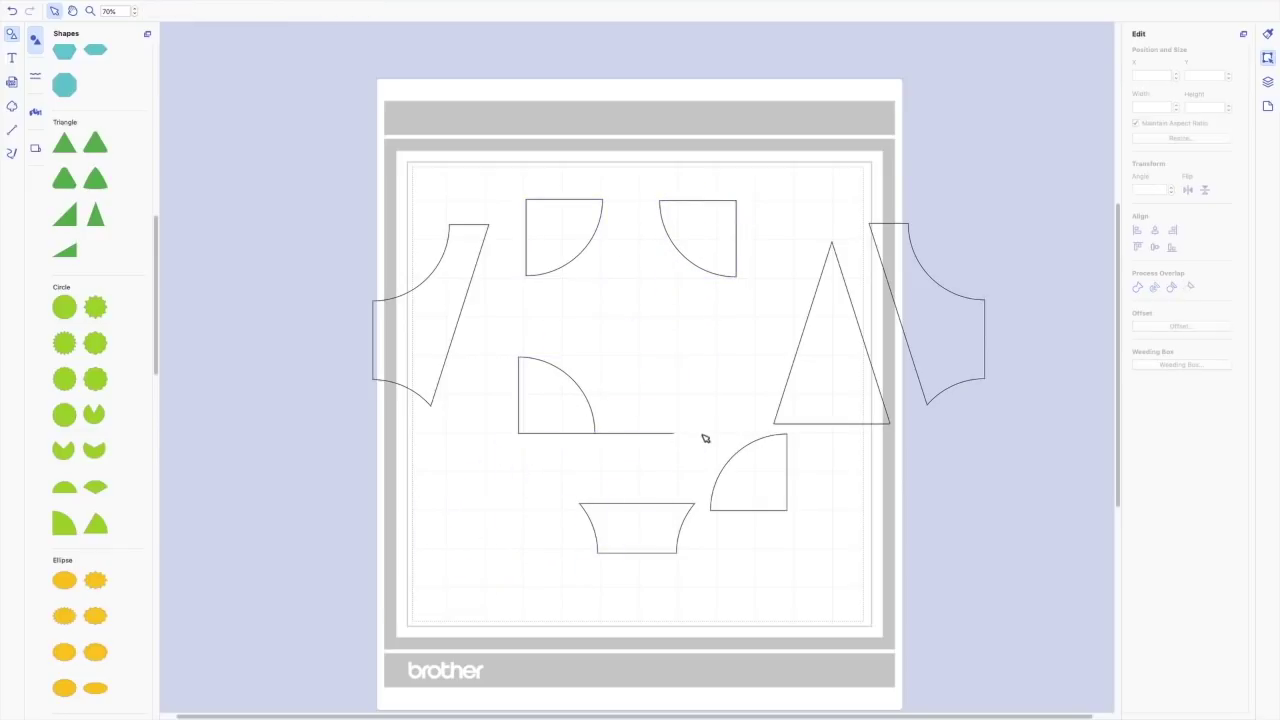
Delete the stray line point from the quarter-circle piece's bottom edge.
{"action": "left_click", "coordinate": [560, 432]}
{"action": "double_click", "coordinate": [563, 434]}
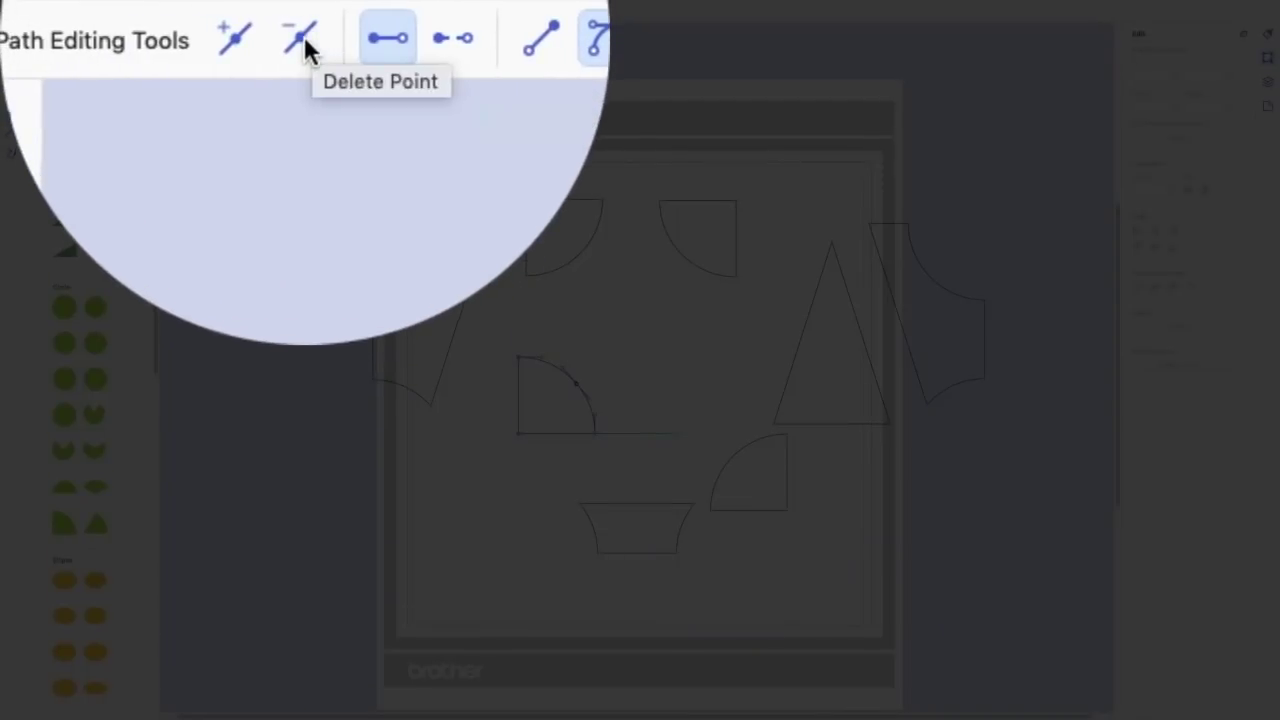
{"action": "left_click", "coordinate": [305, 42]}
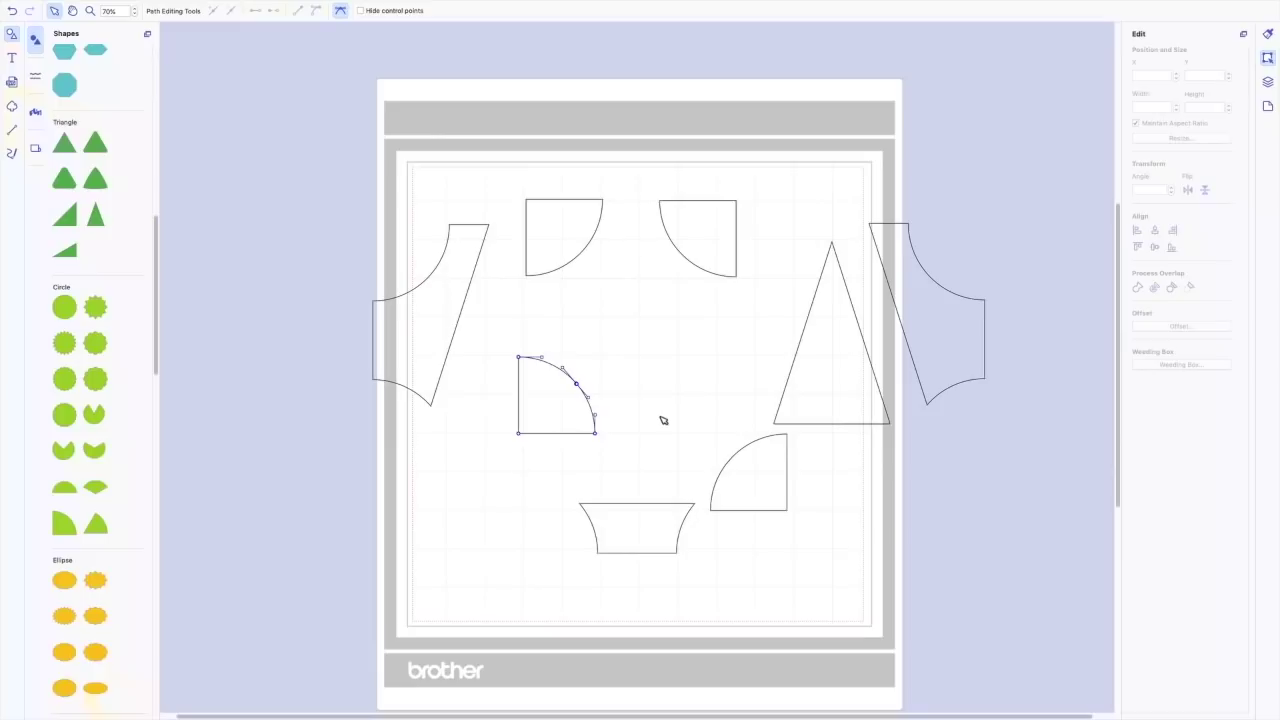
{"action": "left_click", "coordinate": [650, 420]}
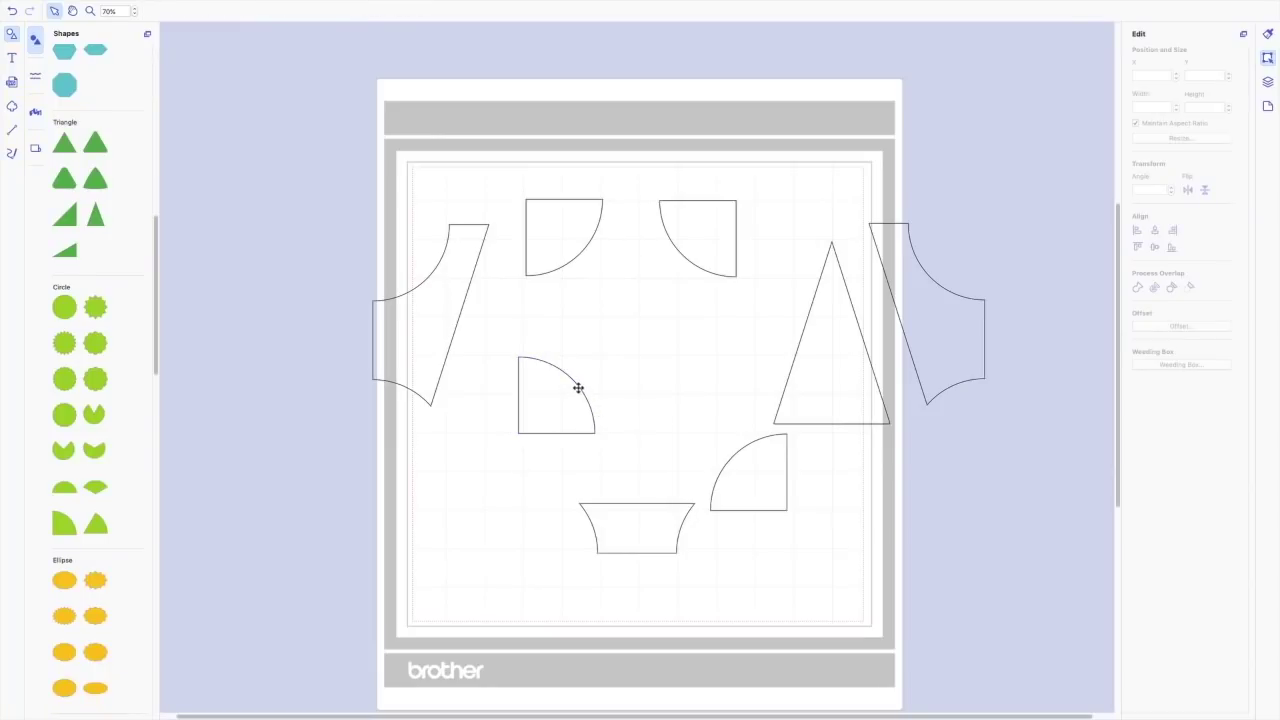
Zoom in and delete the extra middle node on the centre quarter-circle's arc.
{"action": "left_click", "coordinate": [576, 384]}
{"action": "double_click", "coordinate": [576, 384]}
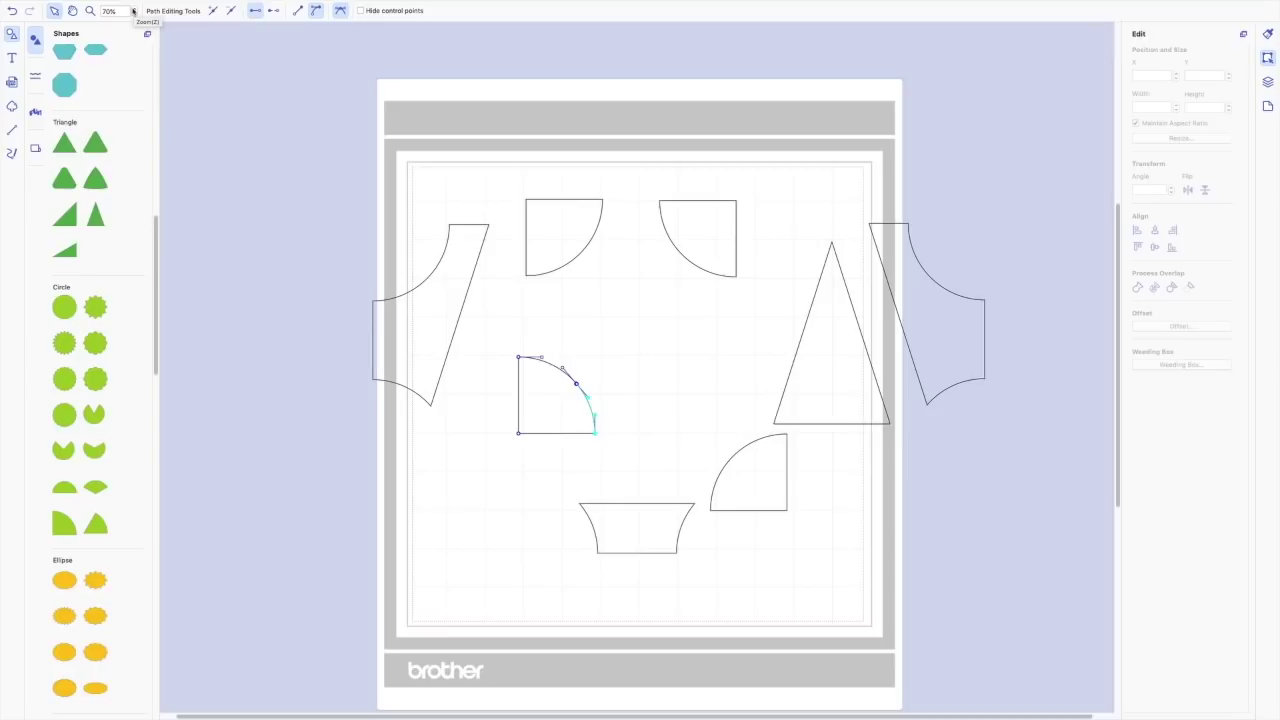
{"action": "left_click", "coordinate": [133, 8]}
{"action": "left_click", "coordinate": [133, 8]}
{"action": "left_click", "coordinate": [133, 8]}
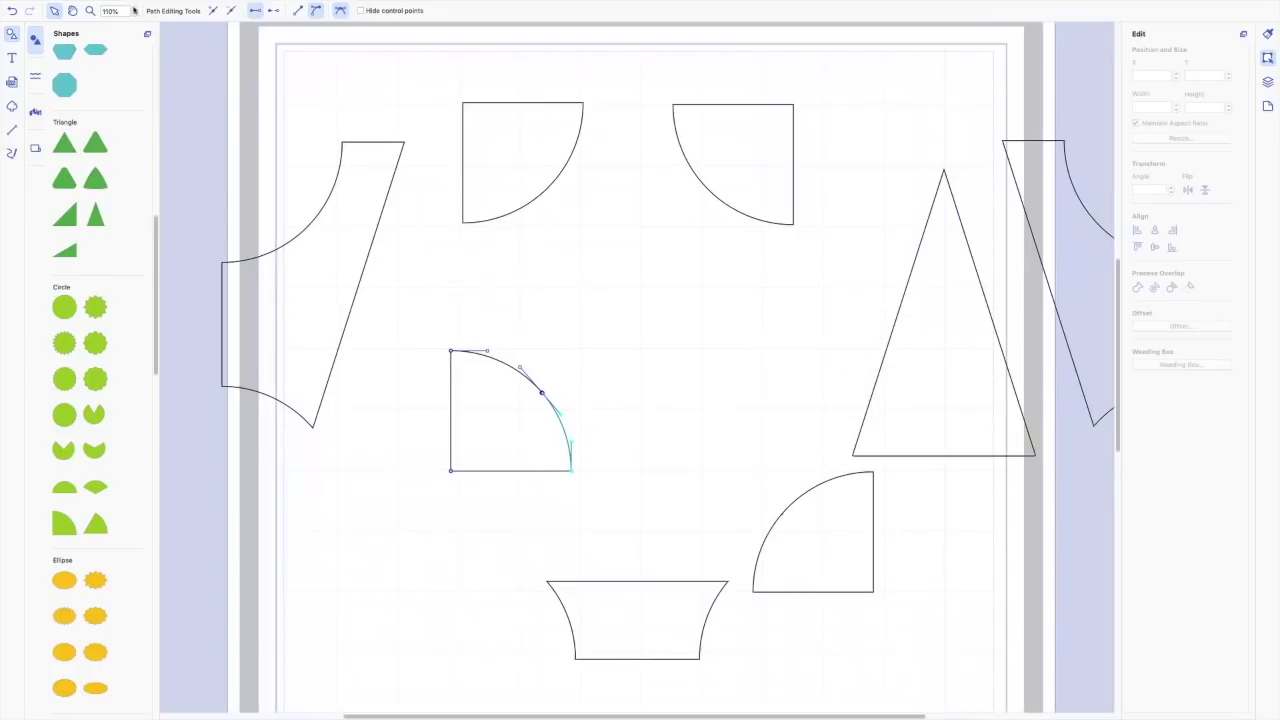
{"action": "left_click", "coordinate": [133, 8]}
{"action": "left_click", "coordinate": [133, 8]}
{"action": "left_click", "coordinate": [133, 8]}
{"action": "left_click", "coordinate": [133, 8]}
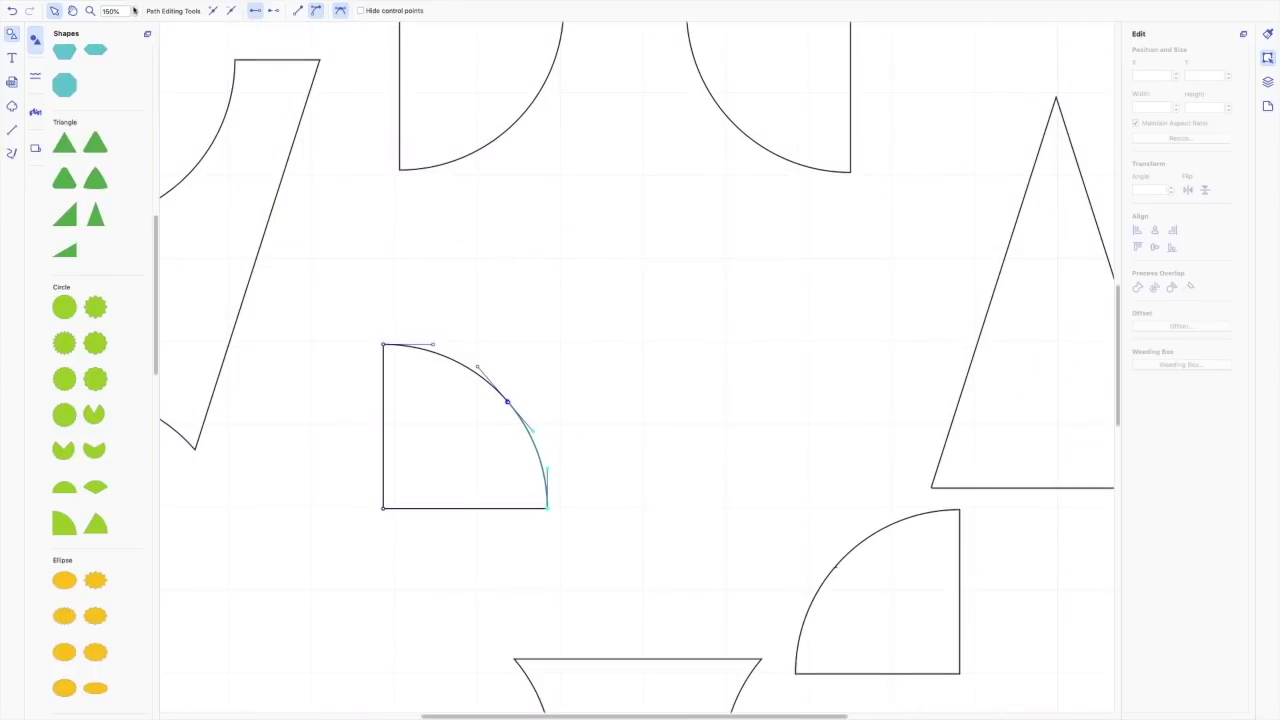
{"action": "left_click", "coordinate": [133, 8]}
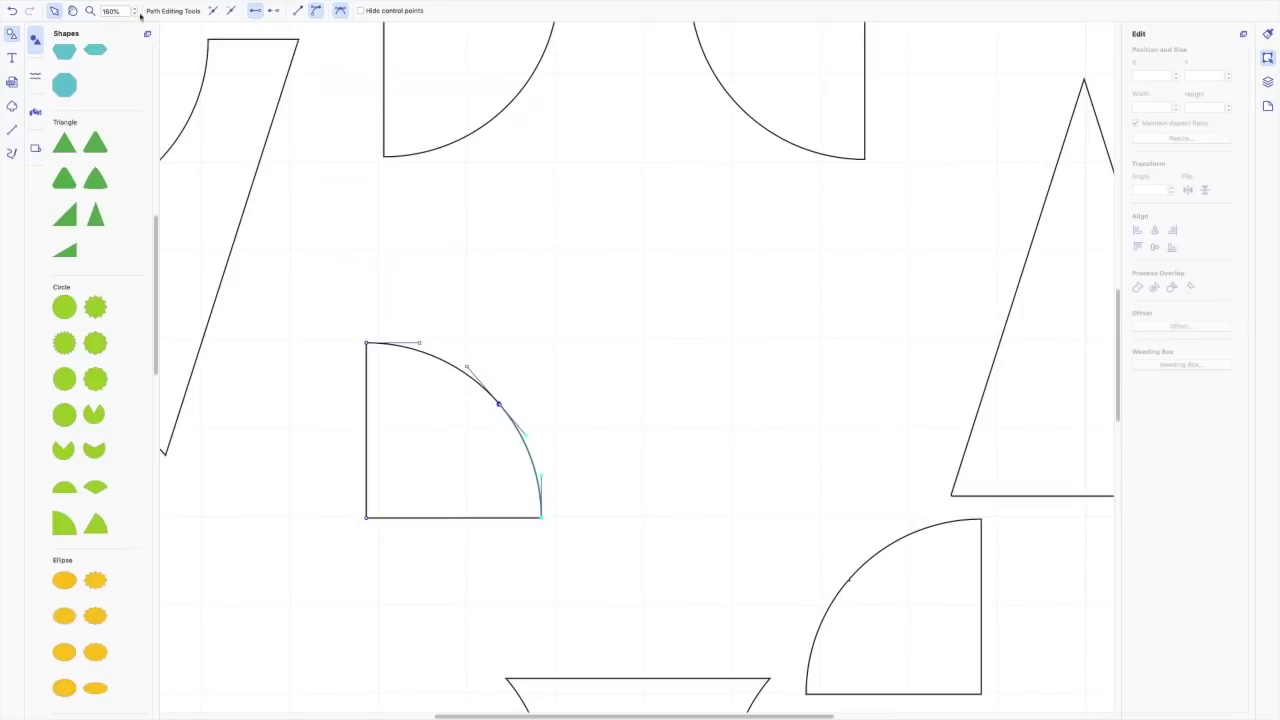
{"action": "double_click", "coordinate": [501, 408]}
{"action": "left_click", "coordinate": [232, 11]}
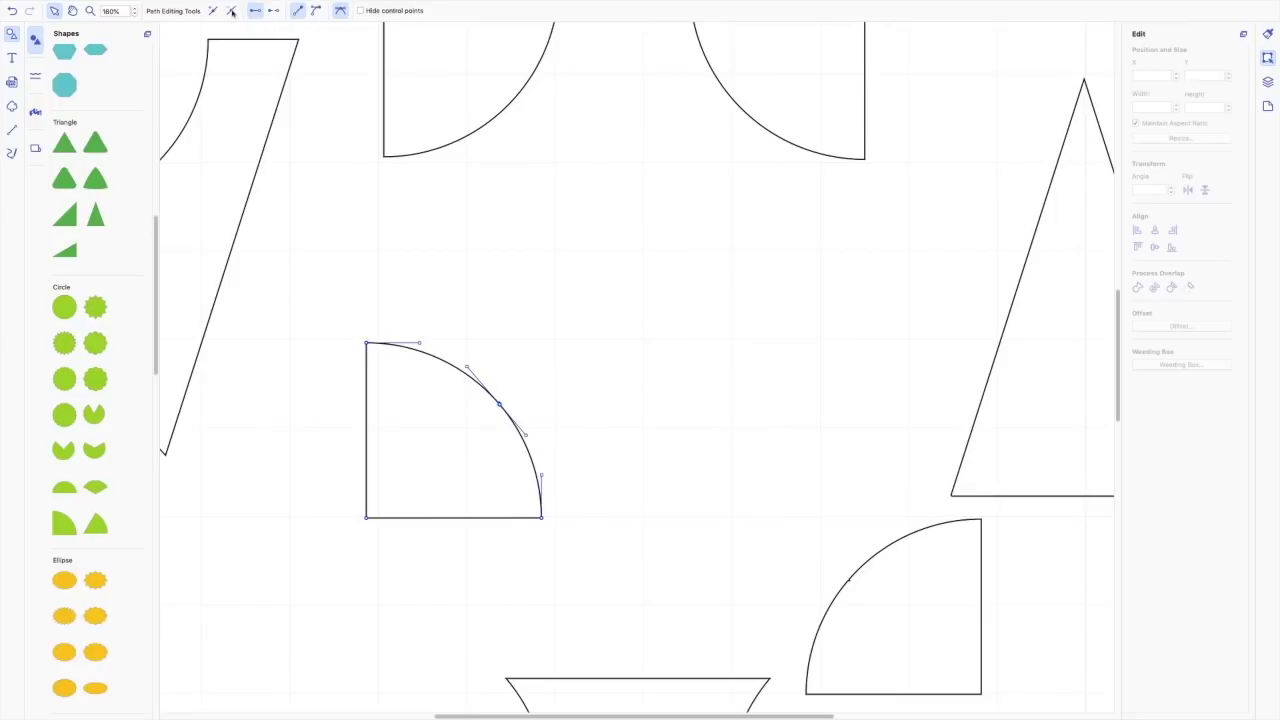
{"action": "left_click", "coordinate": [569, 370]}
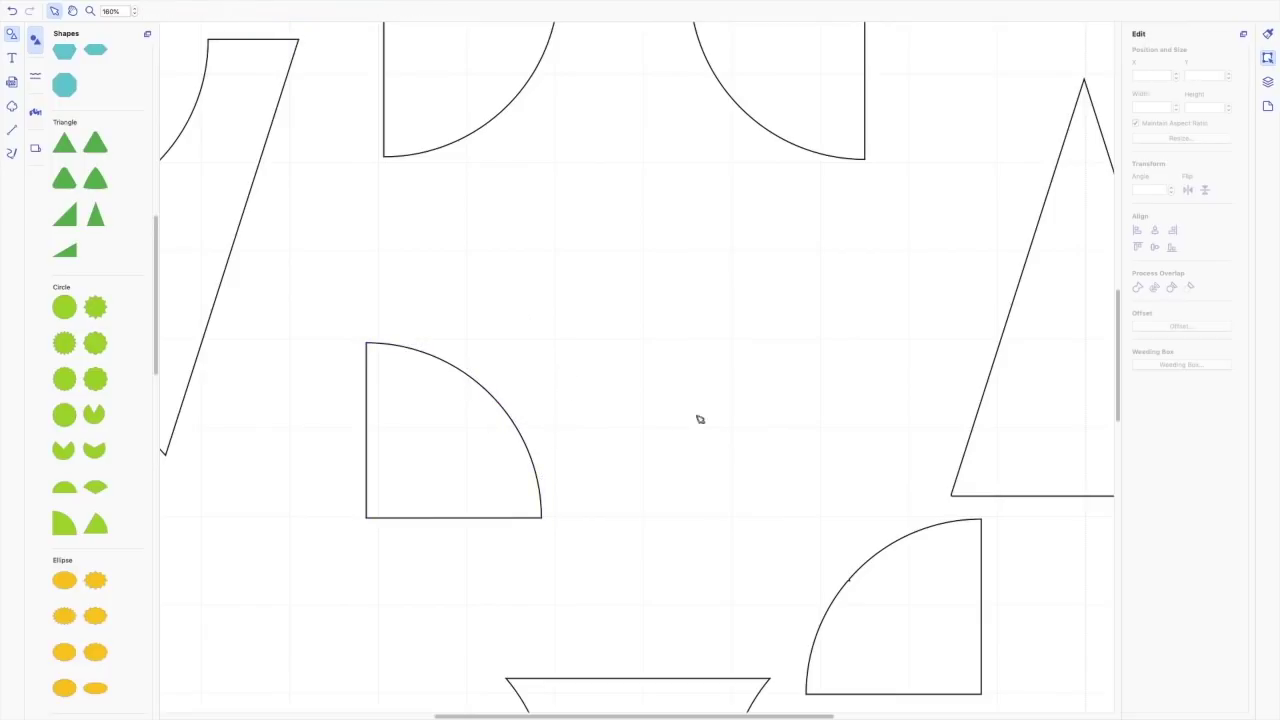
Delete the middle arc node on the lower-right quarter-circle.
{"action": "scroll", "coordinate": [710, 450], "scroll_direction": "down", "scroll_amount": 5}
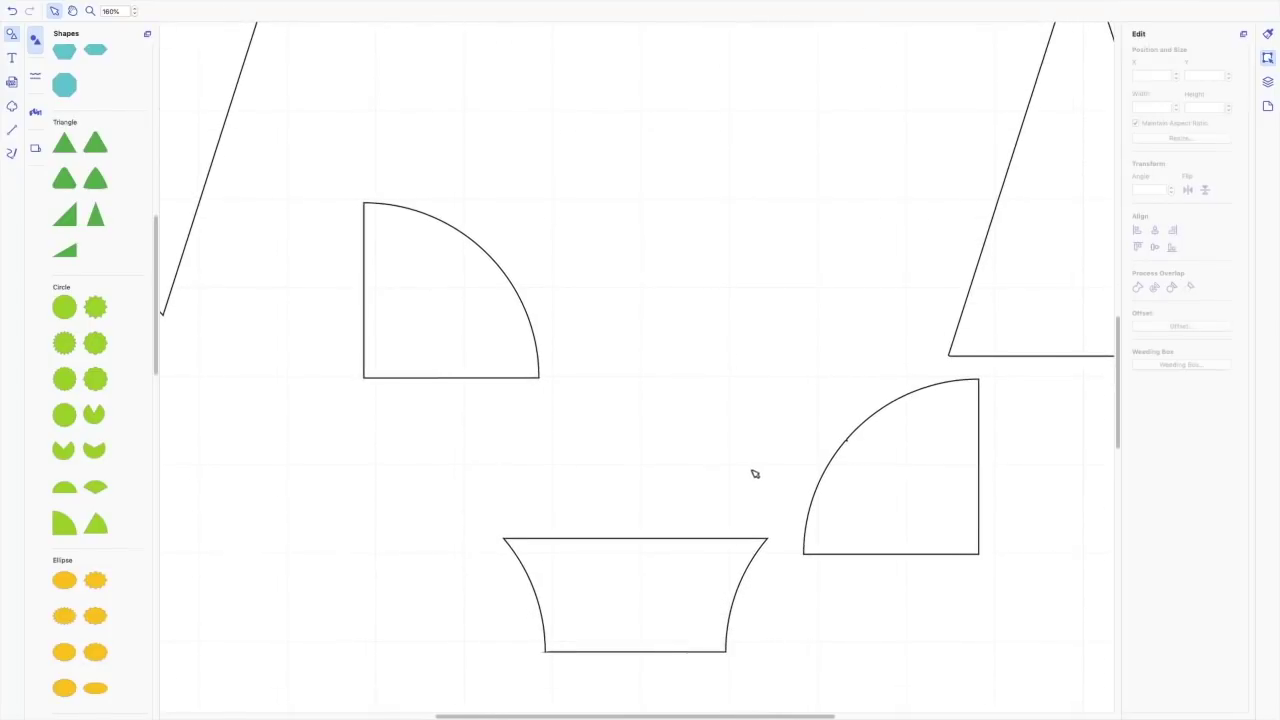
{"action": "scroll", "coordinate": [755, 473], "scroll_direction": "right", "scroll_amount": 3}
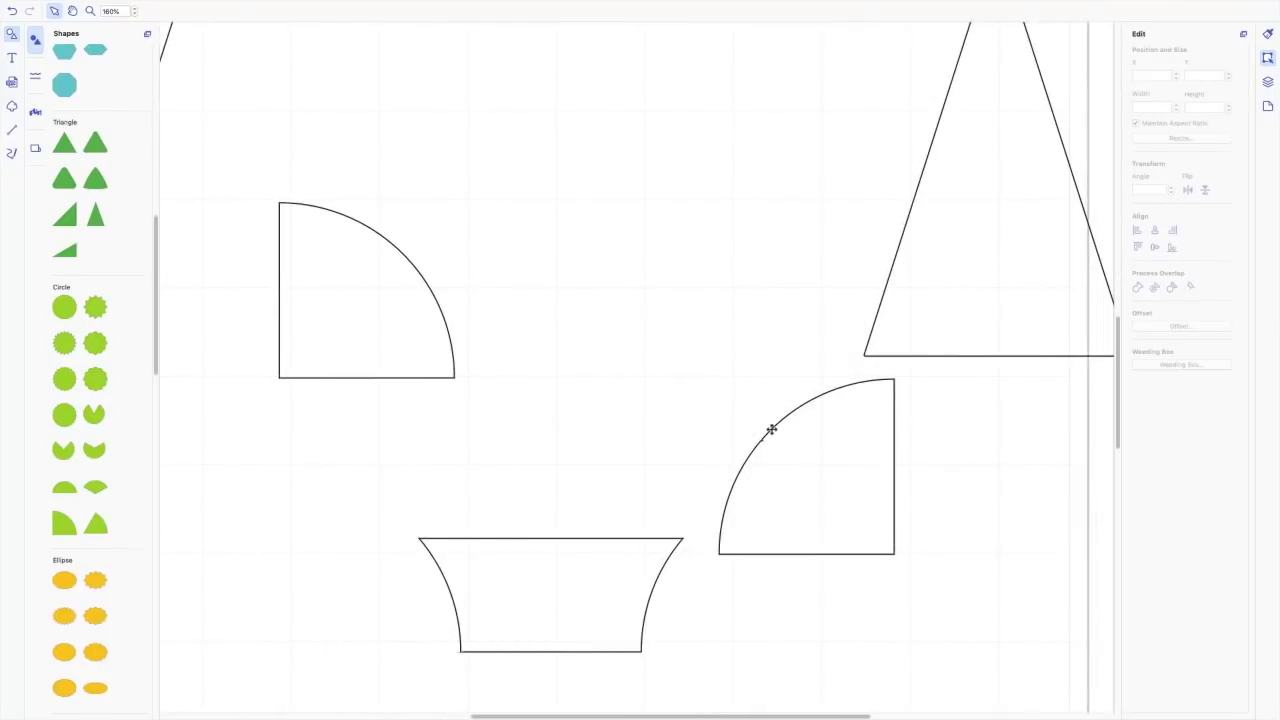
{"action": "left_click", "coordinate": [771, 429]}
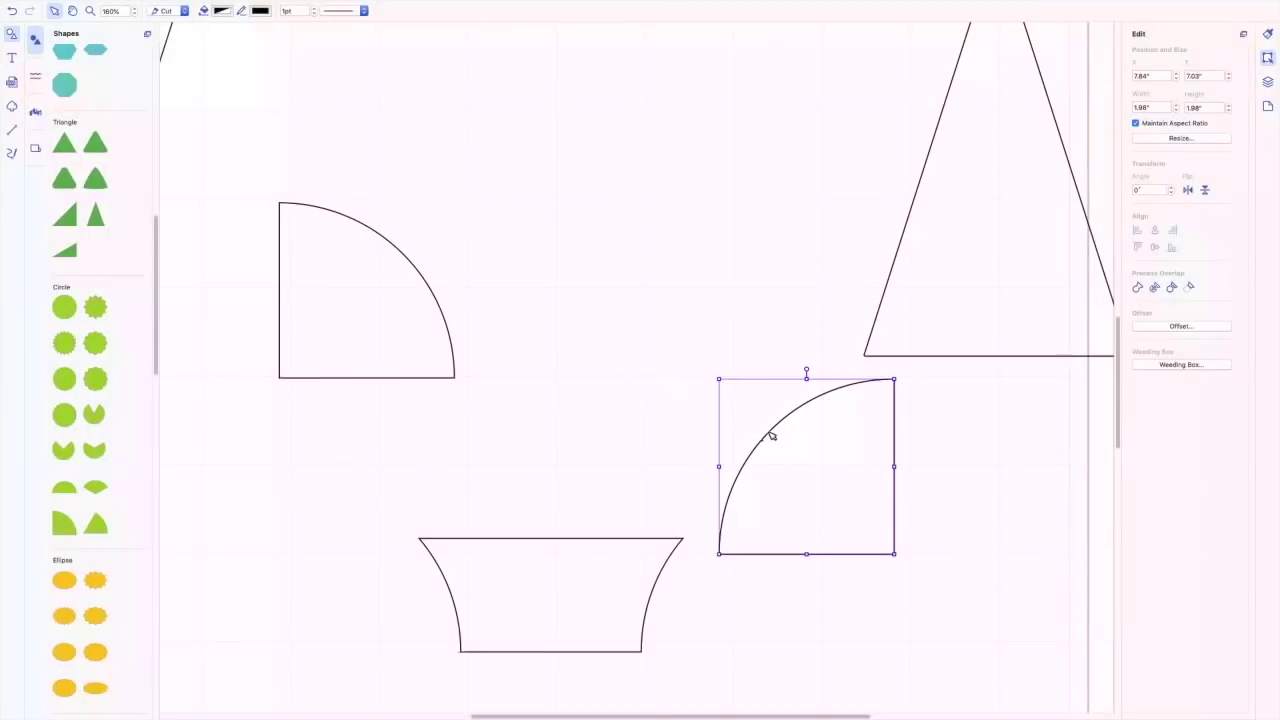
{"action": "left_click", "coordinate": [771, 436]}
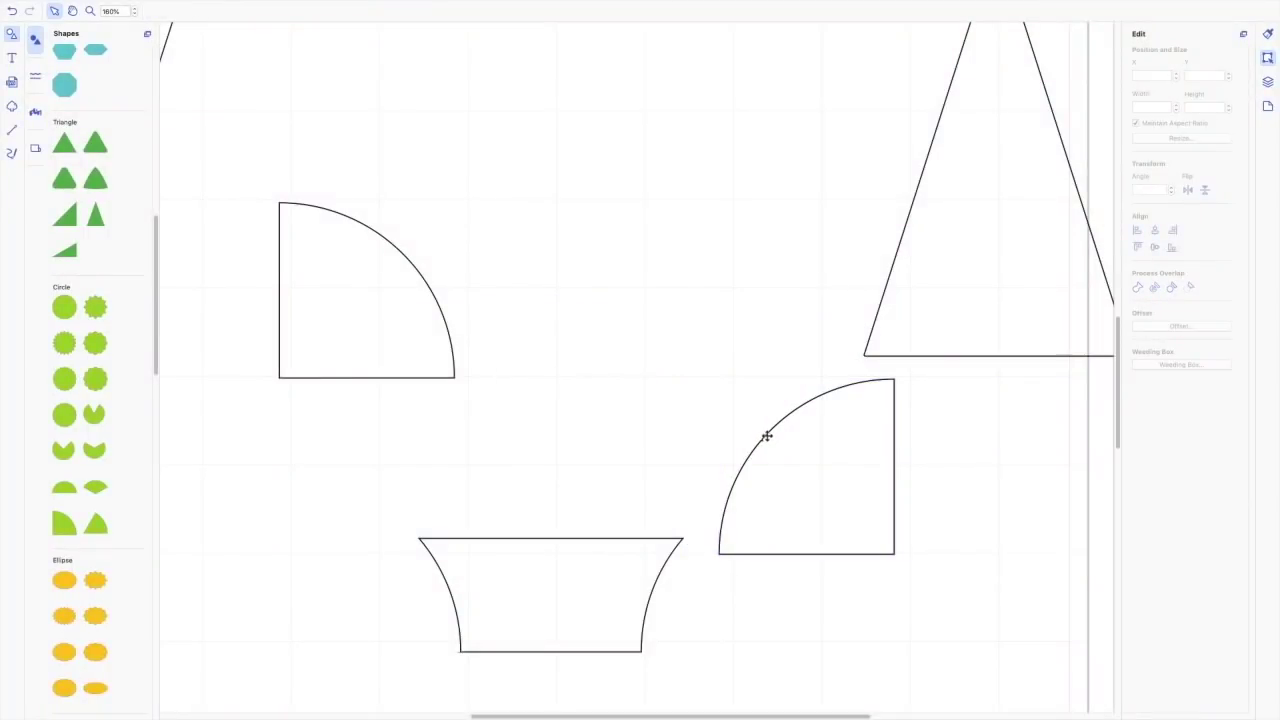
{"action": "double_click", "coordinate": [767, 436]}
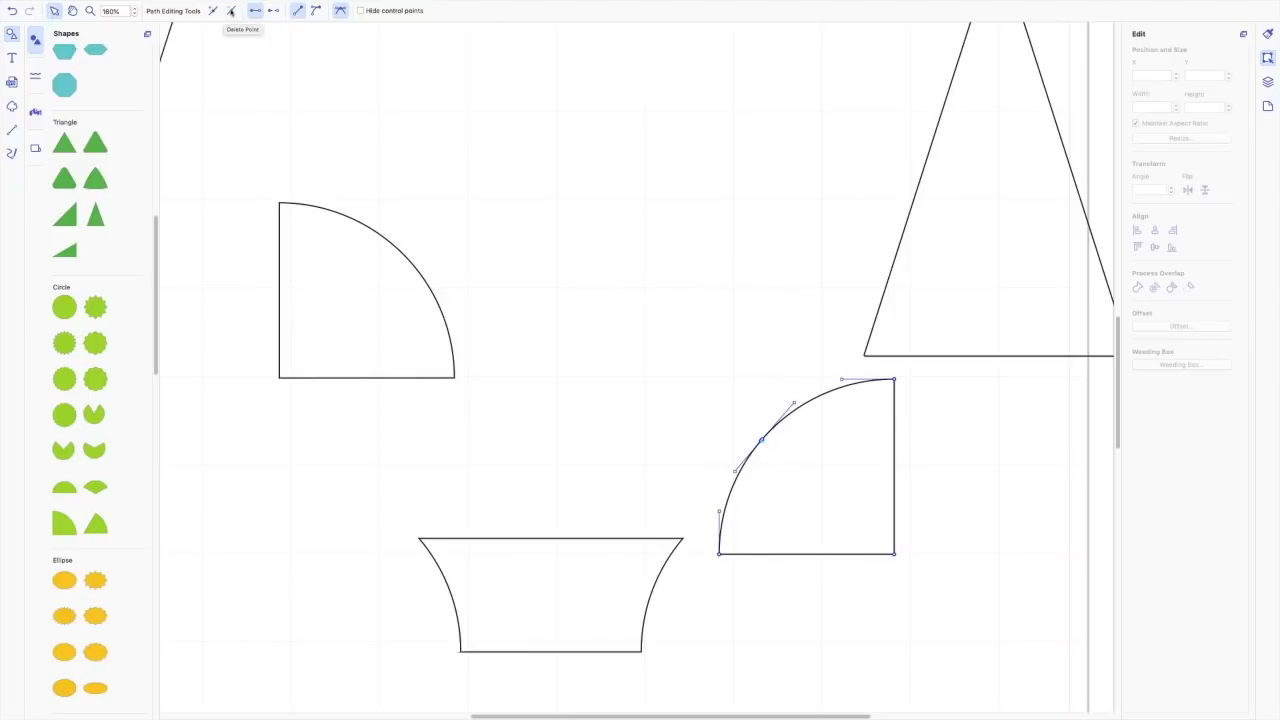
{"action": "left_click", "coordinate": [231, 11]}
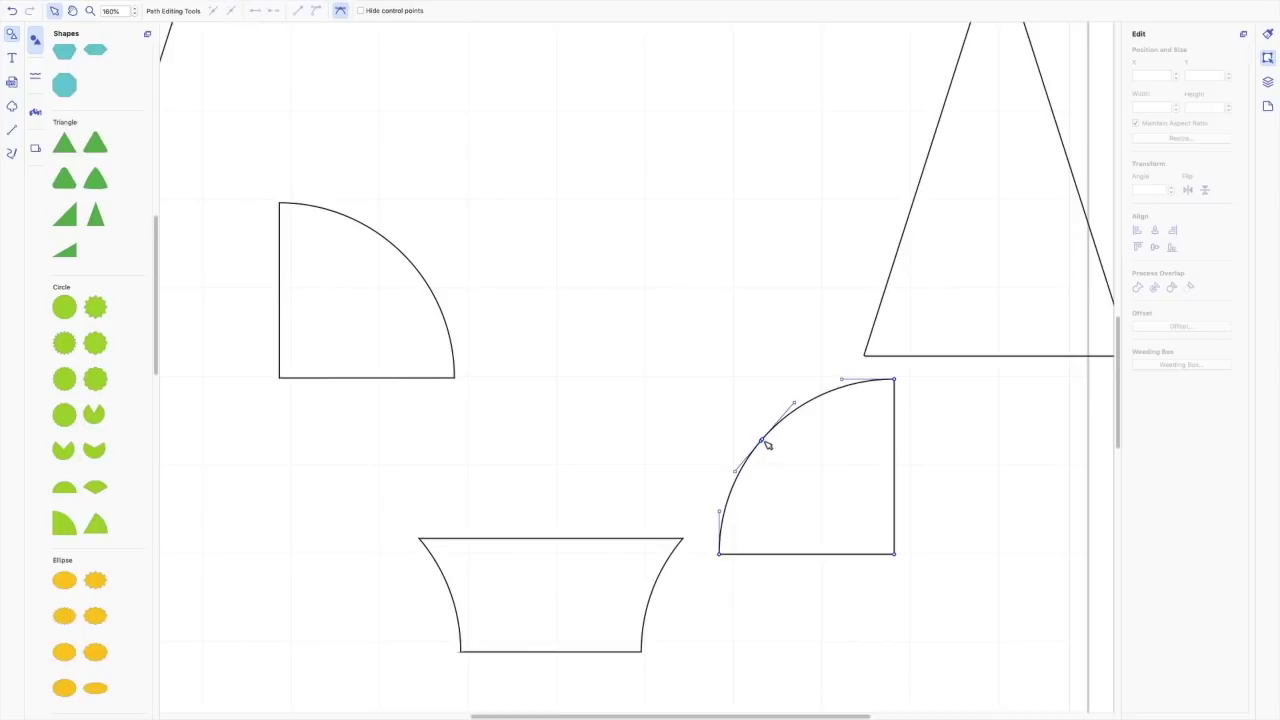
{"action": "left_click", "coordinate": [765, 442]}
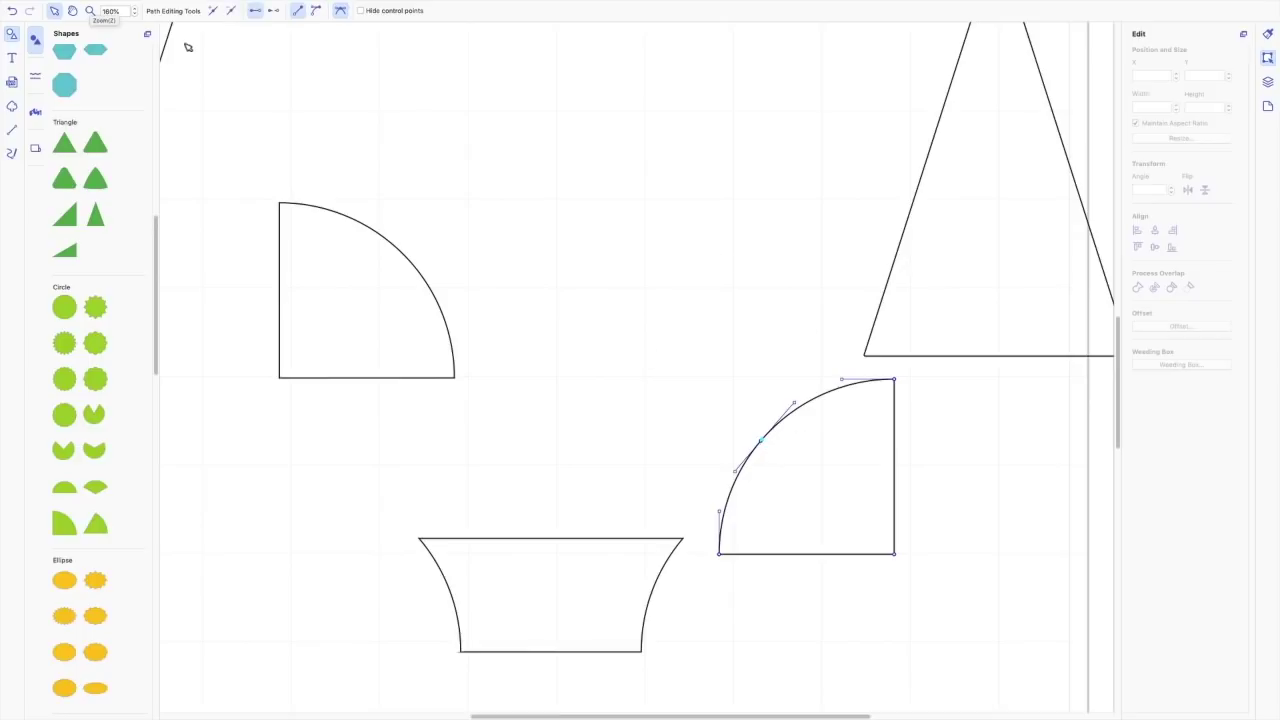
{"action": "left_click", "coordinate": [231, 11]}
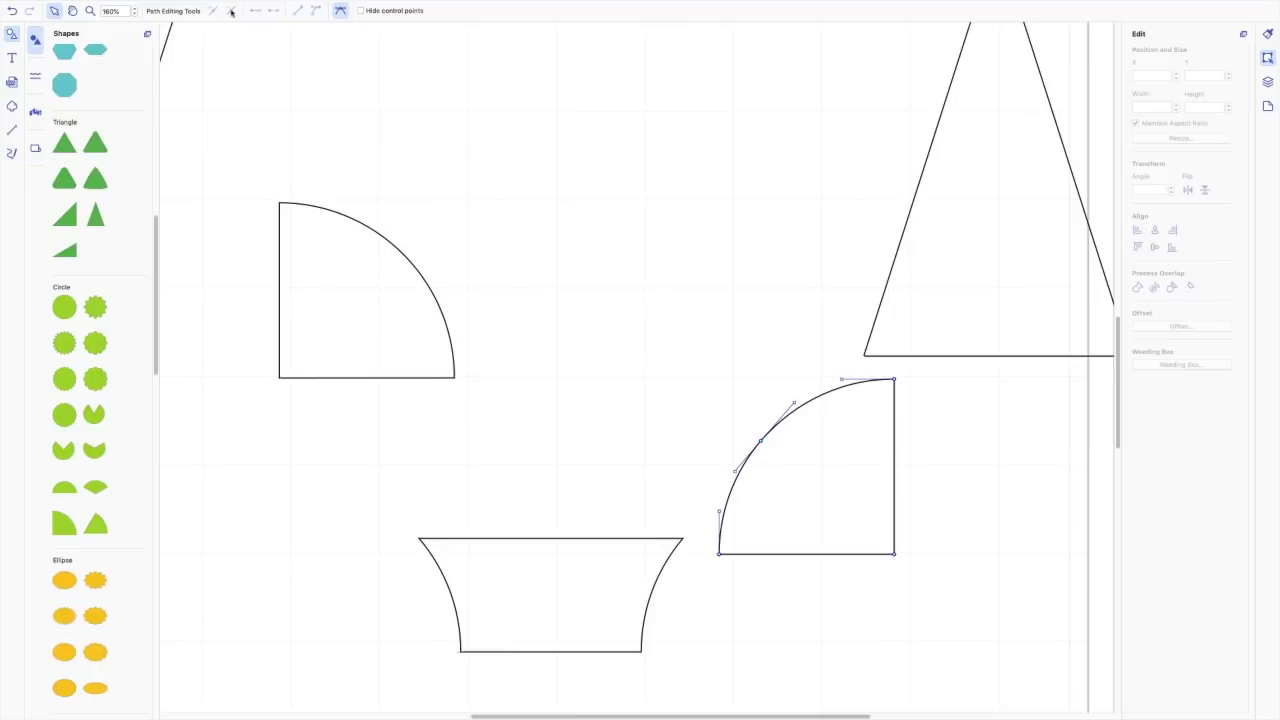
{"action": "left_click", "coordinate": [456, 382]}
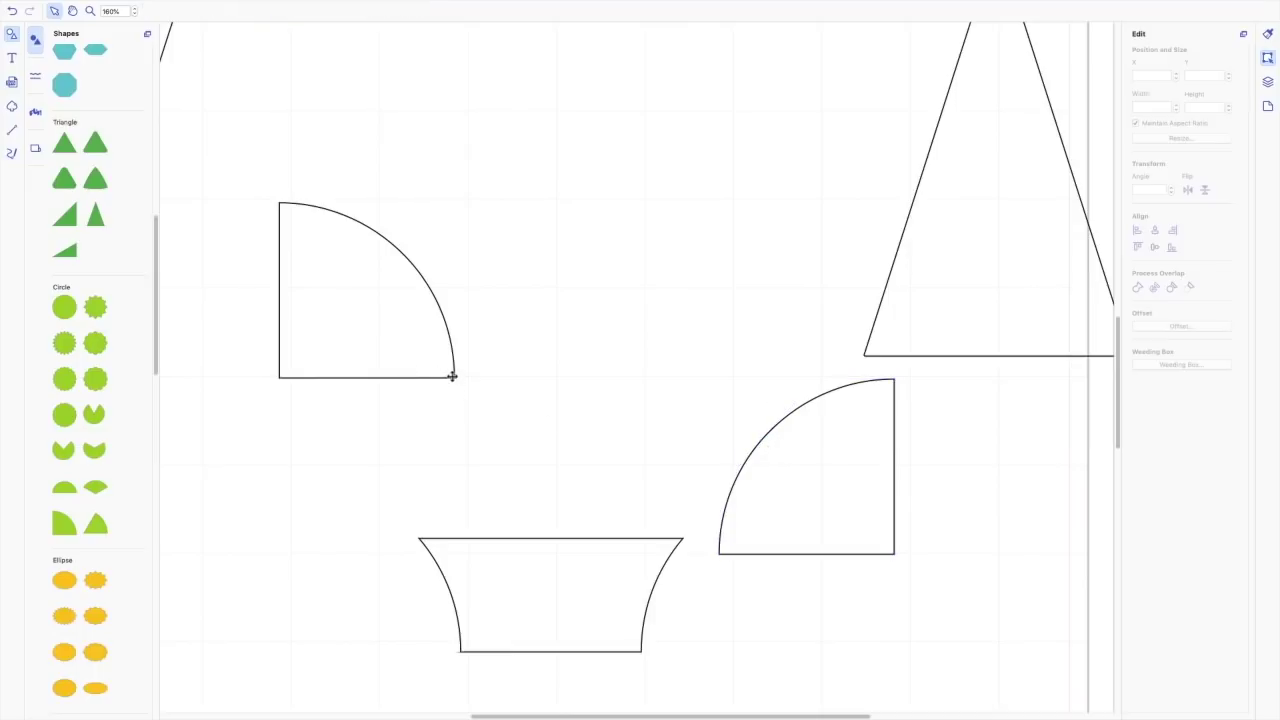
Delete the middle arc node on the left quarter-circle.
{"action": "left_click", "coordinate": [452, 376]}
{"action": "double_click", "coordinate": [455, 378]}
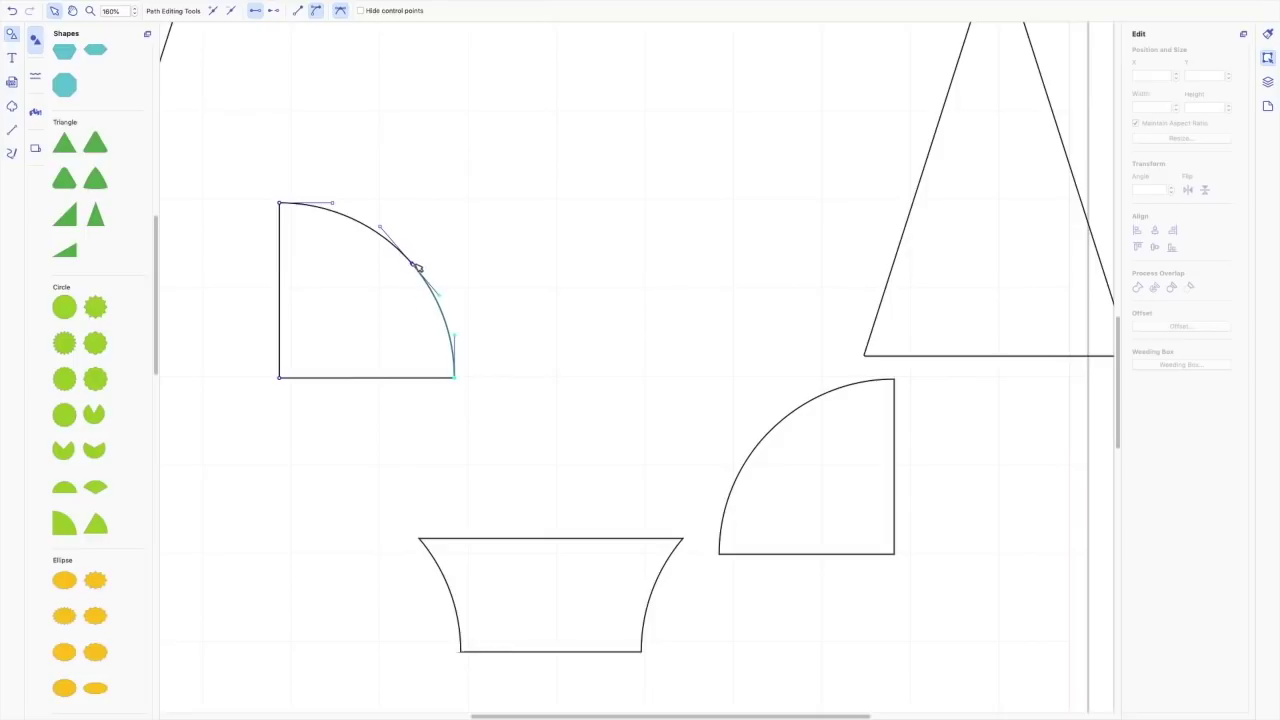
{"action": "left_click", "coordinate": [414, 266]}
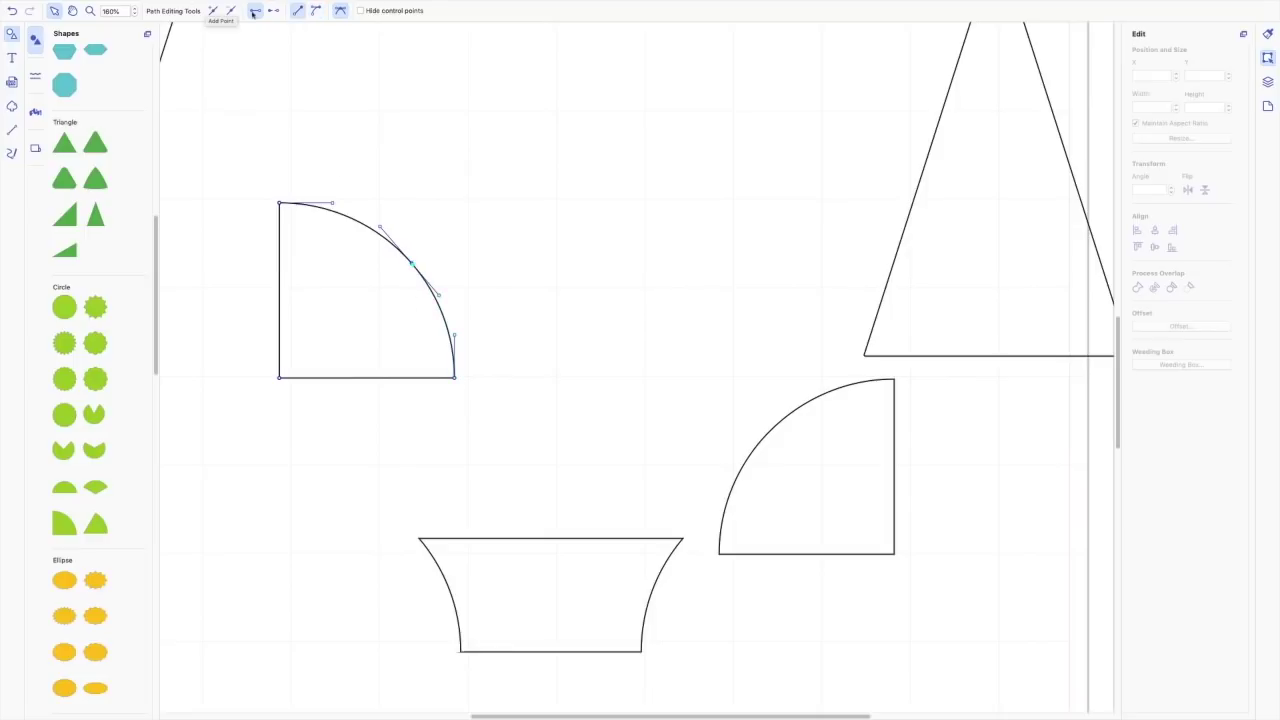
{"action": "left_click", "coordinate": [449, 215]}
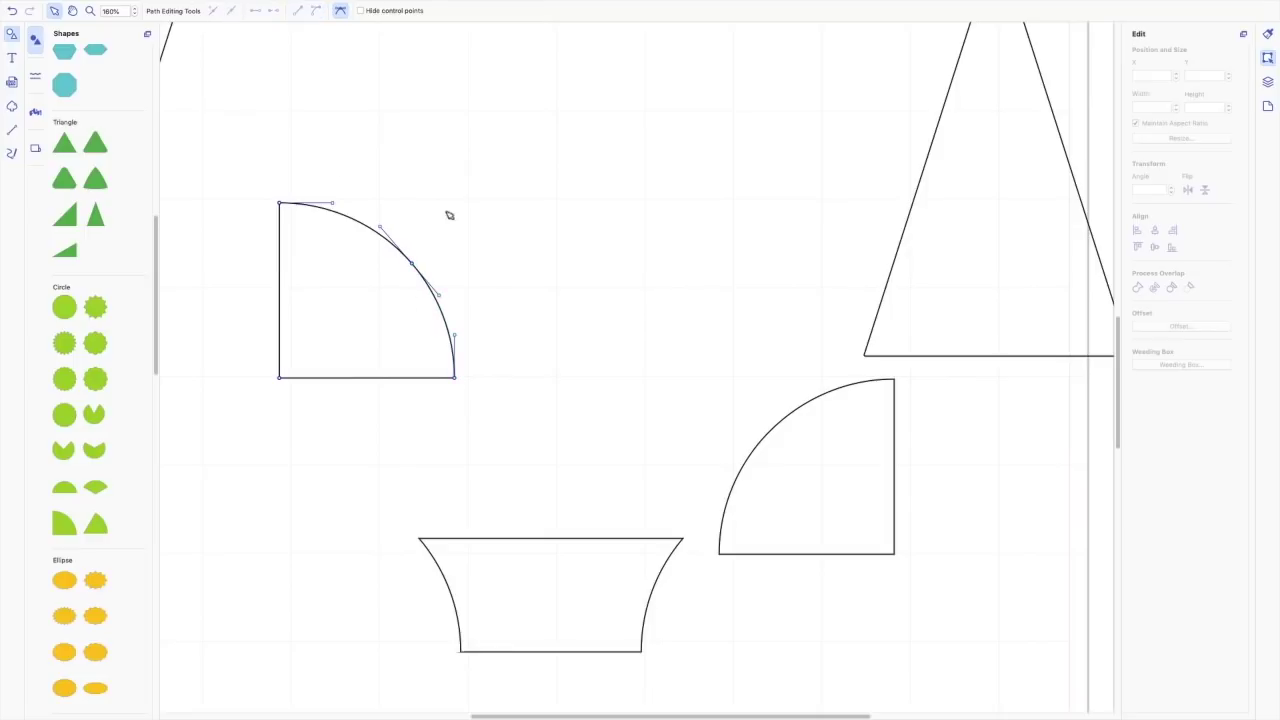
{"action": "left_click", "coordinate": [537, 328]}
Zoom out from 160% to 60% so the full mat and all pieces show.
{"action": "scroll", "coordinate": [536, 315], "scroll_direction": "right", "scroll_amount": 3}
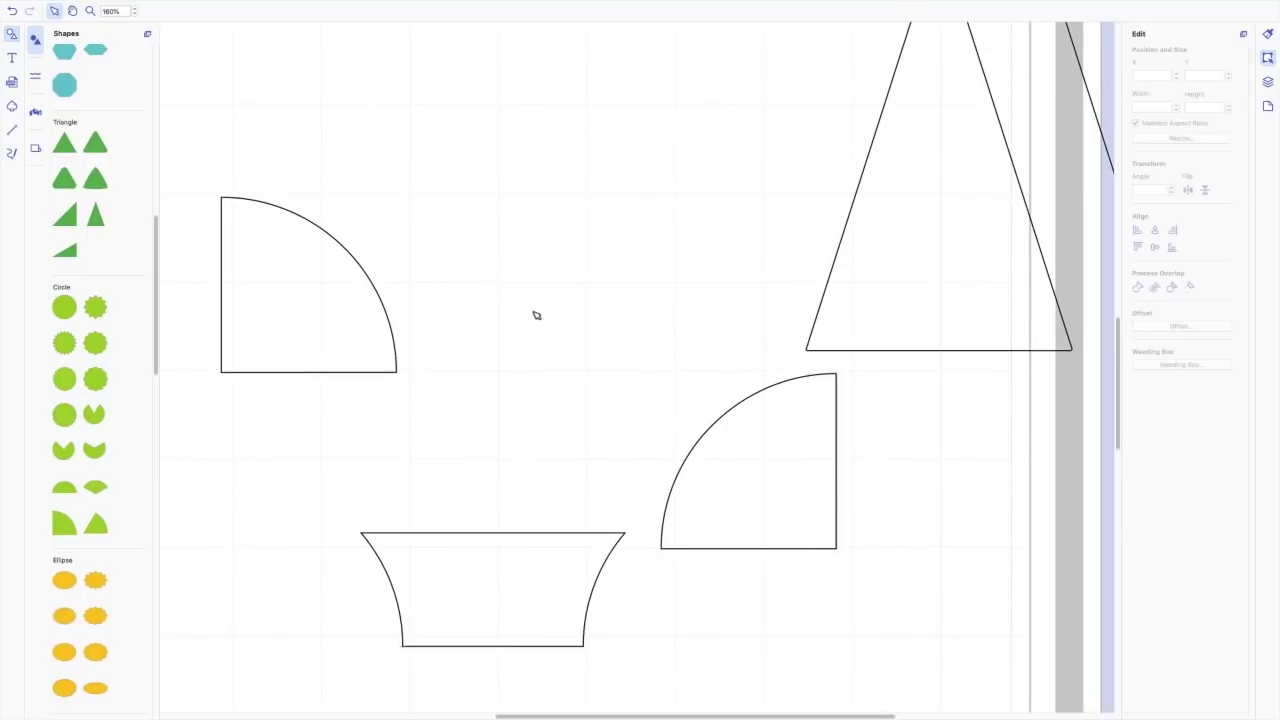
{"action": "scroll", "coordinate": [536, 315], "scroll_direction": "up", "scroll_amount": 2}
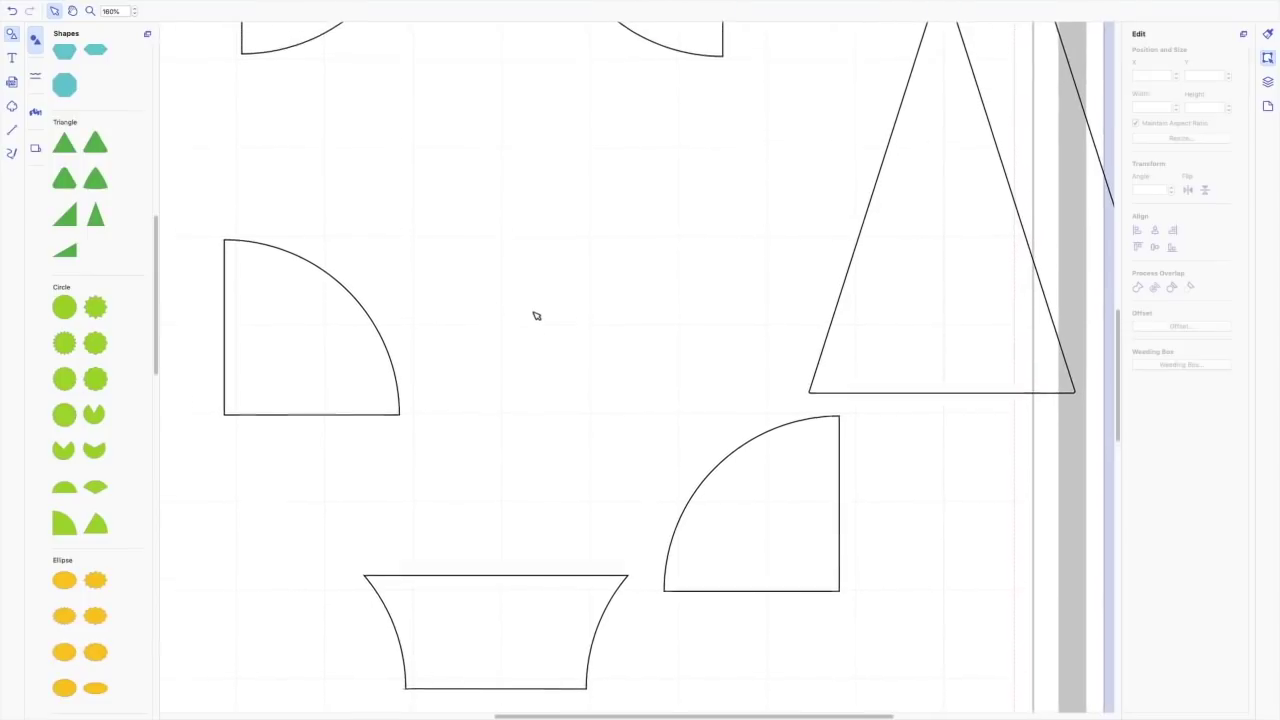
{"action": "left_click", "coordinate": [134, 12]}
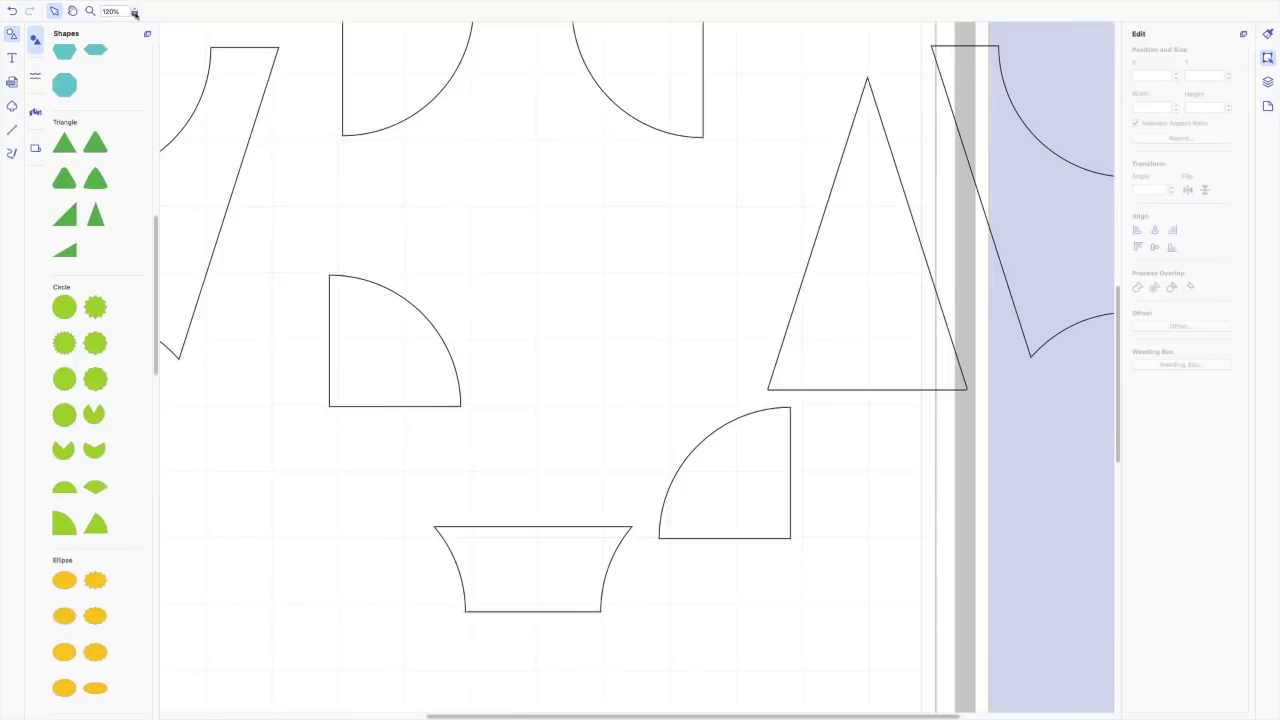
{"action": "left_click", "coordinate": [134, 12]}
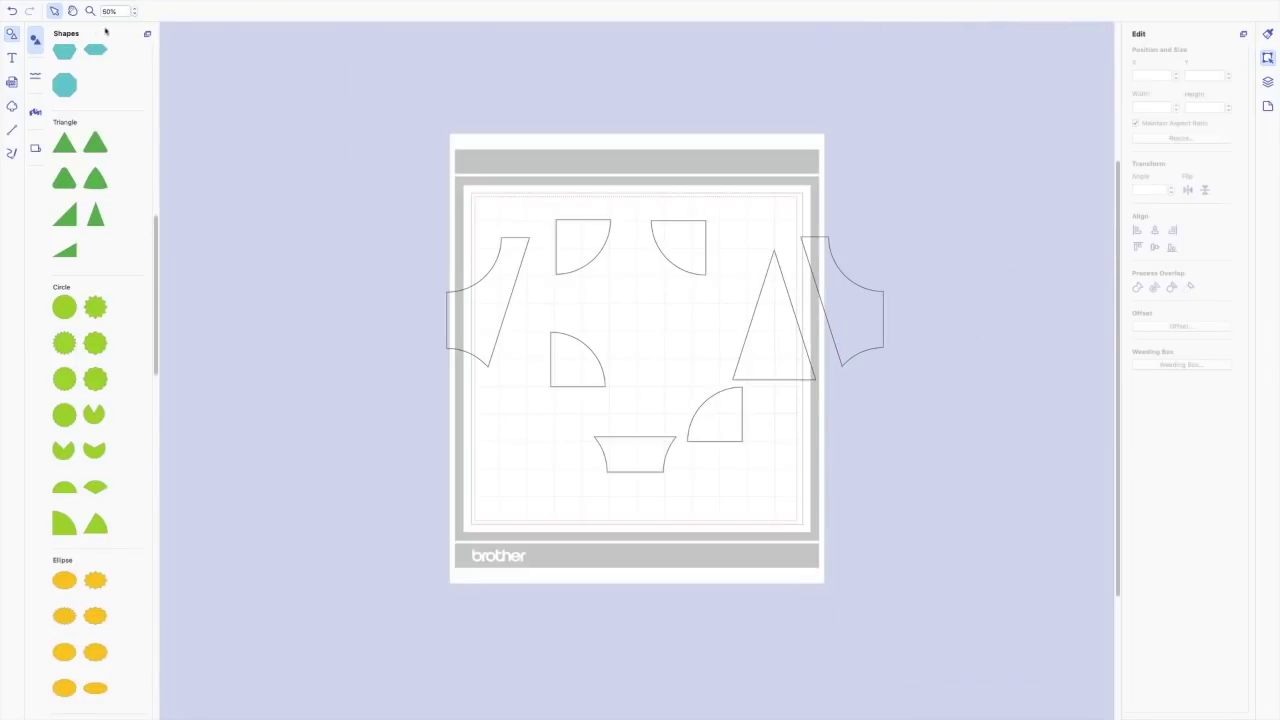
Drag the quarter-circles, triangle, trapezoid and curved pieces onto the cutting mat.
{"action": "left_click", "coordinate": [482, 316]}
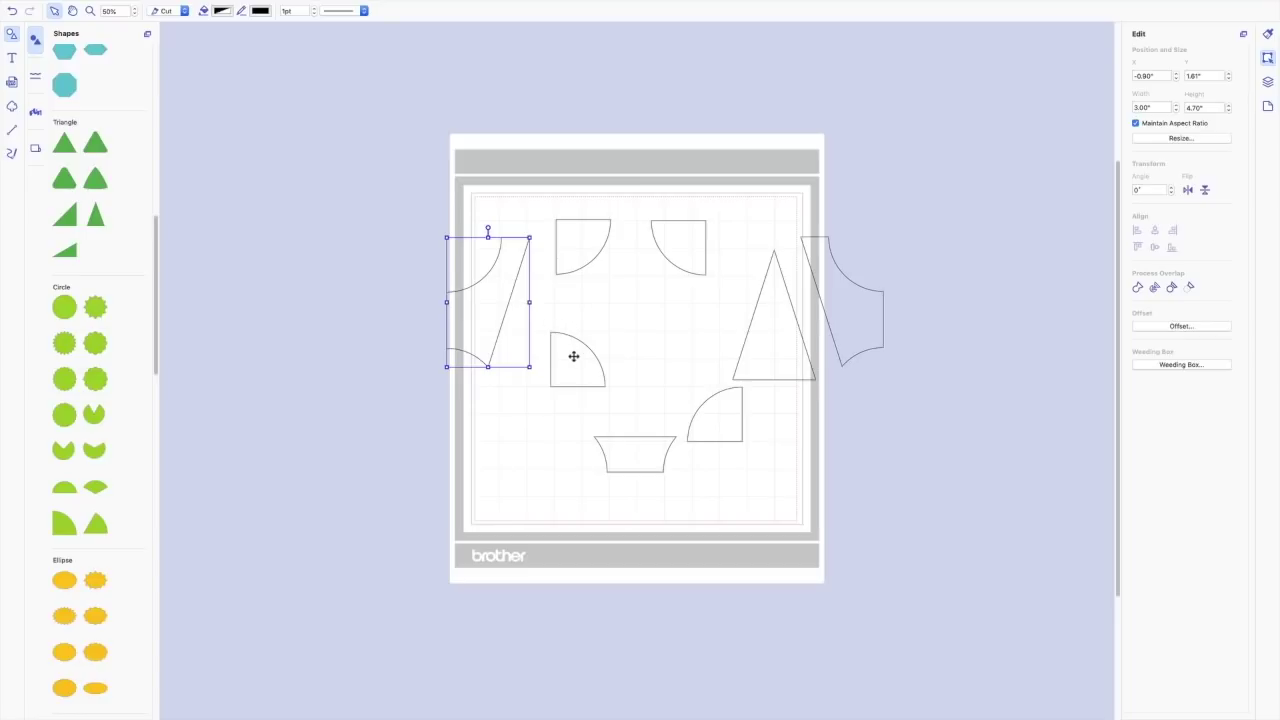
{"action": "left_click_drag", "start_coordinate": [573, 356], "coordinate": [512, 480]}
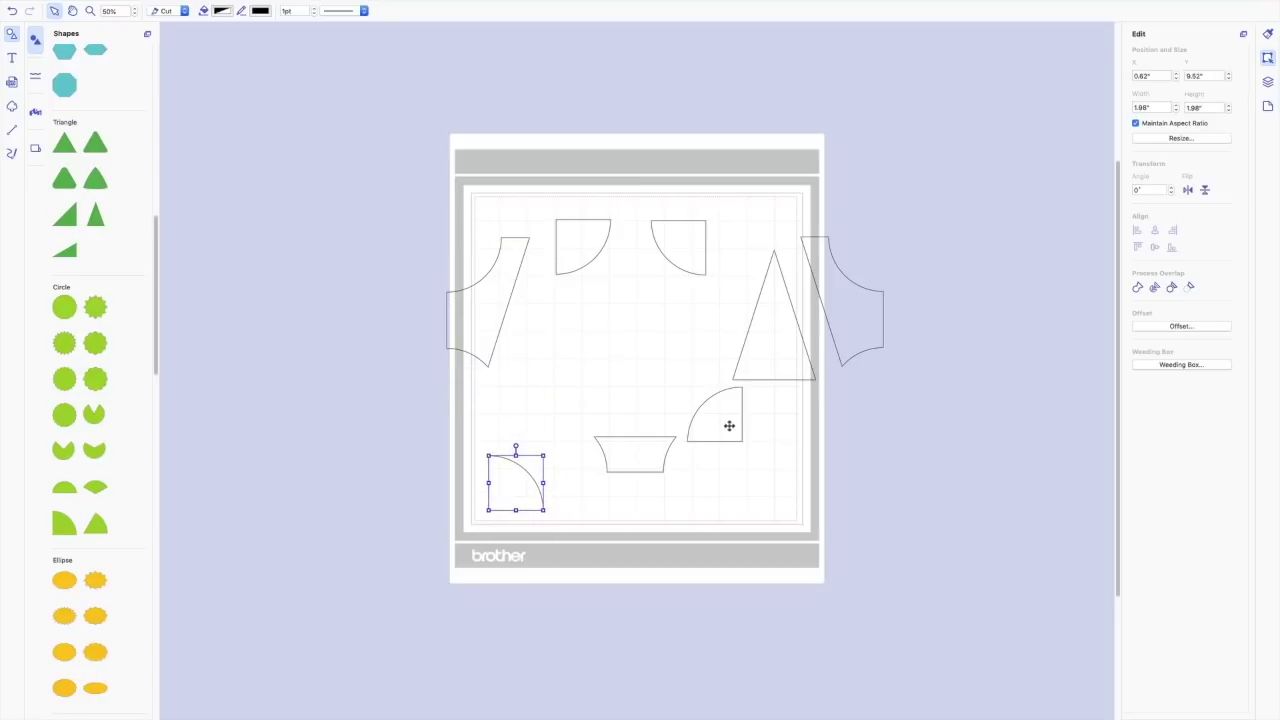
{"action": "left_click_drag", "start_coordinate": [729, 426], "coordinate": [526, 425]}
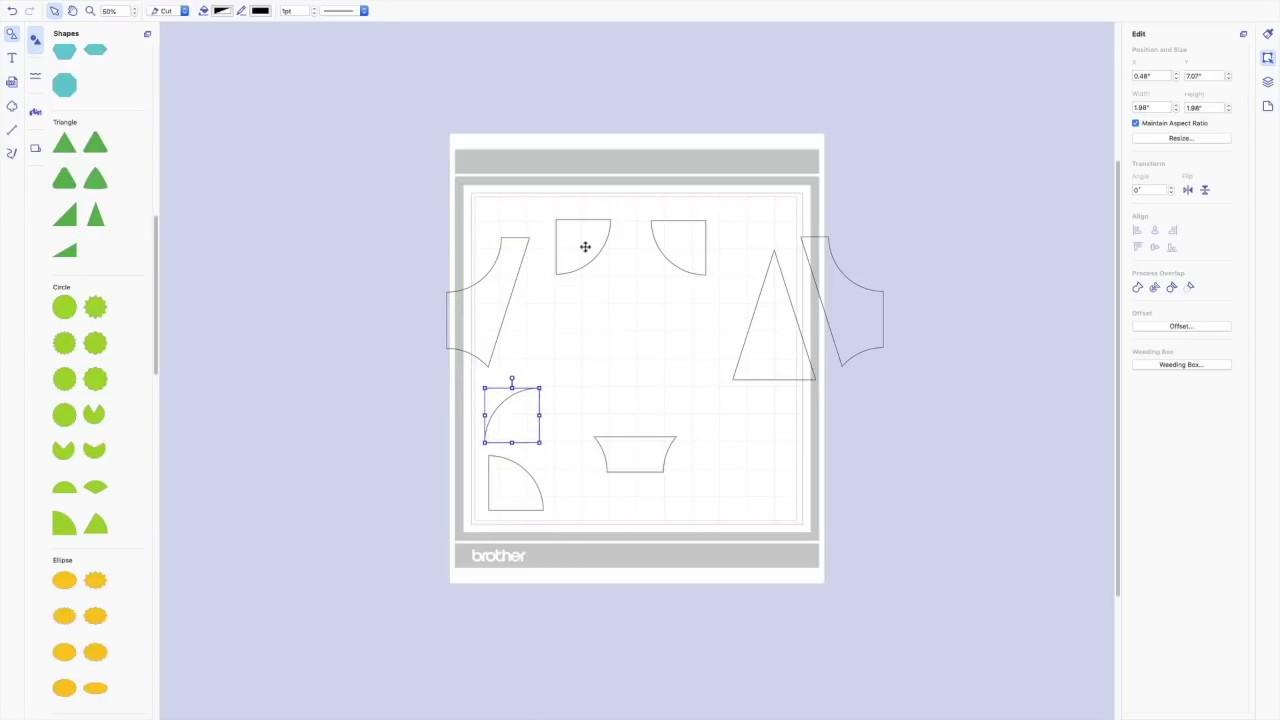
{"action": "left_click_drag", "start_coordinate": [585, 246], "coordinate": [577, 484]}
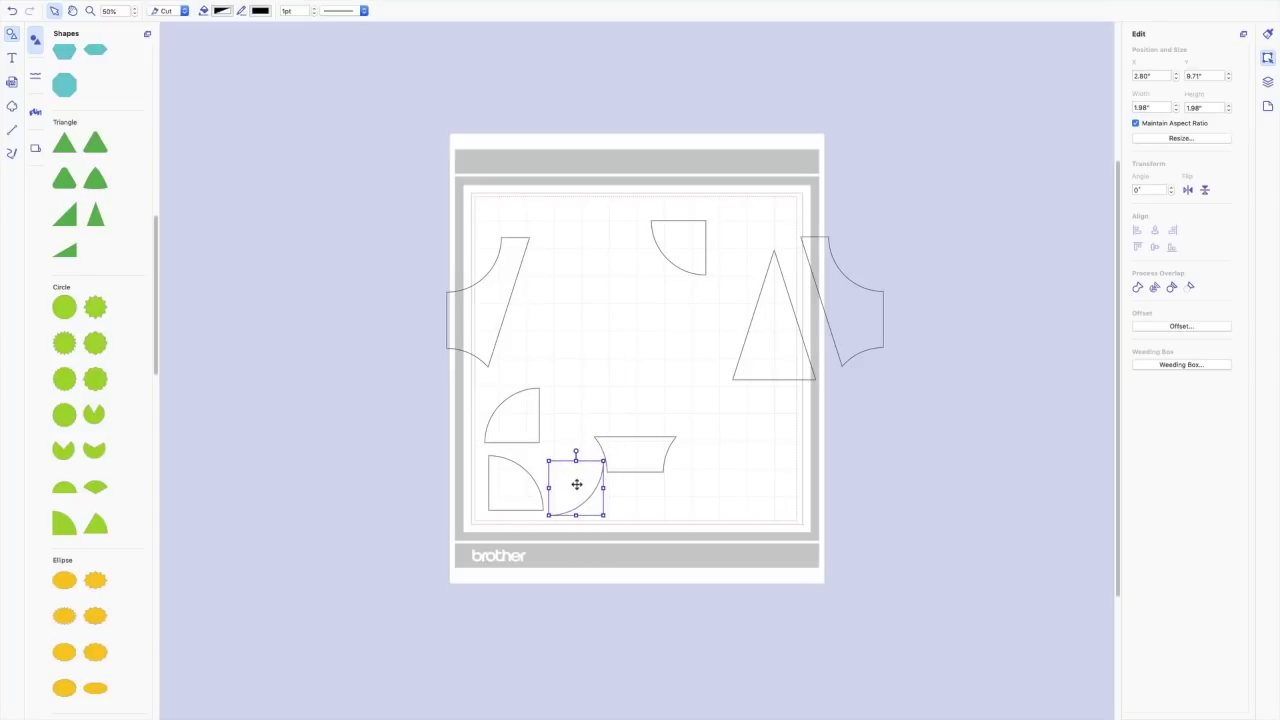
{"action": "left_click_drag", "start_coordinate": [637, 449], "coordinate": [815, 405]}
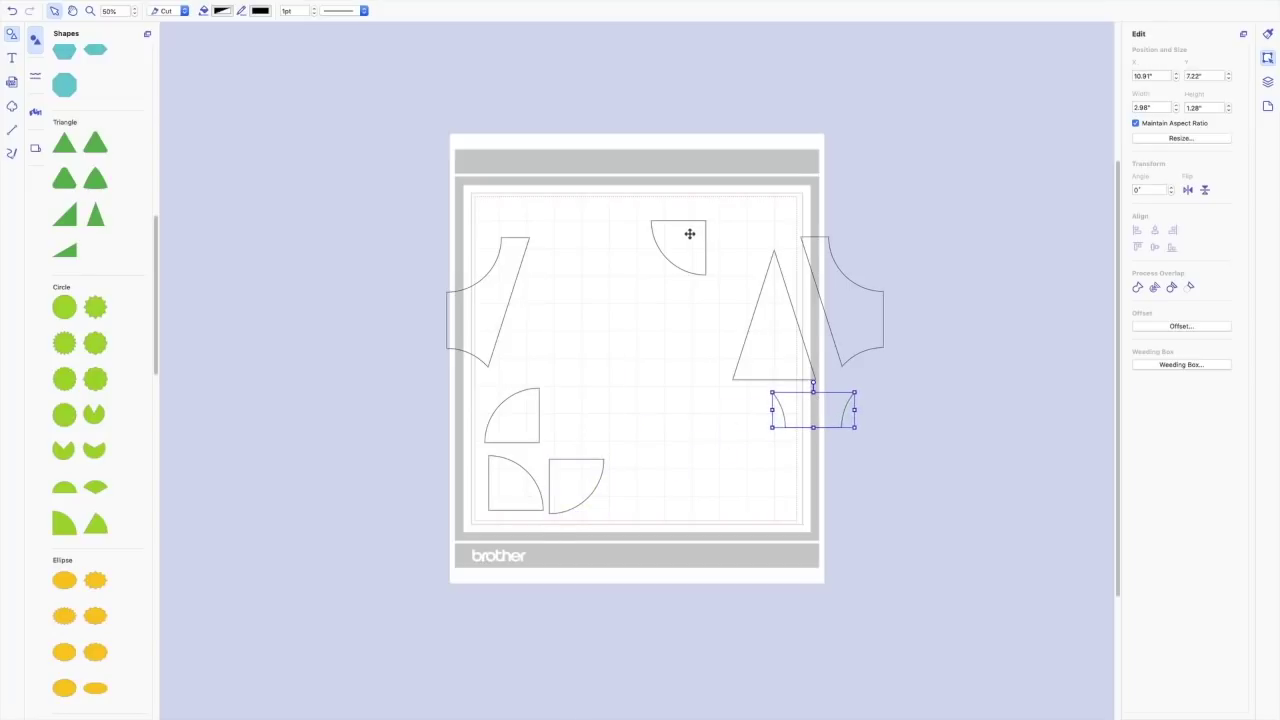
{"action": "left_click_drag", "start_coordinate": [689, 233], "coordinate": [594, 408]}
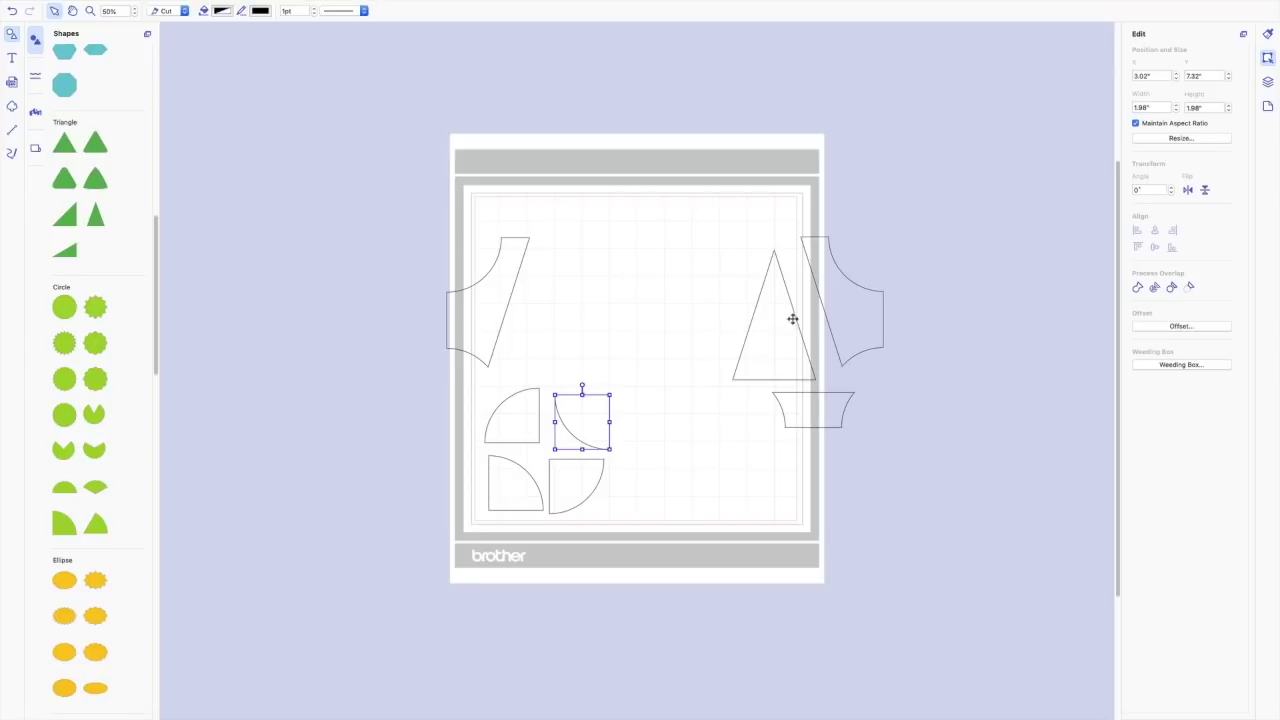
{"action": "left_click_drag", "start_coordinate": [792, 318], "coordinate": [557, 277]}
{"action": "left_click_drag", "start_coordinate": [488, 306], "coordinate": [741, 283]}
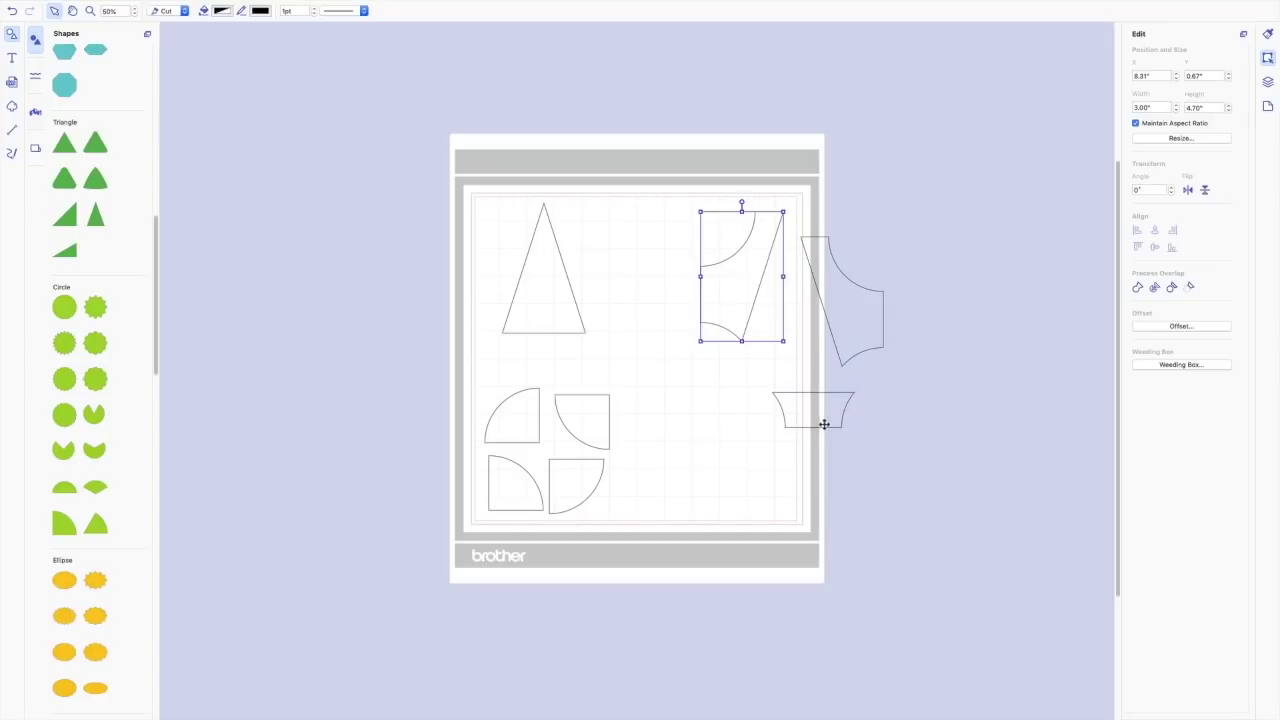
{"action": "left_click_drag", "start_coordinate": [824, 424], "coordinate": [756, 381]}
{"action": "left_click_drag", "start_coordinate": [856, 328], "coordinate": [734, 469]}
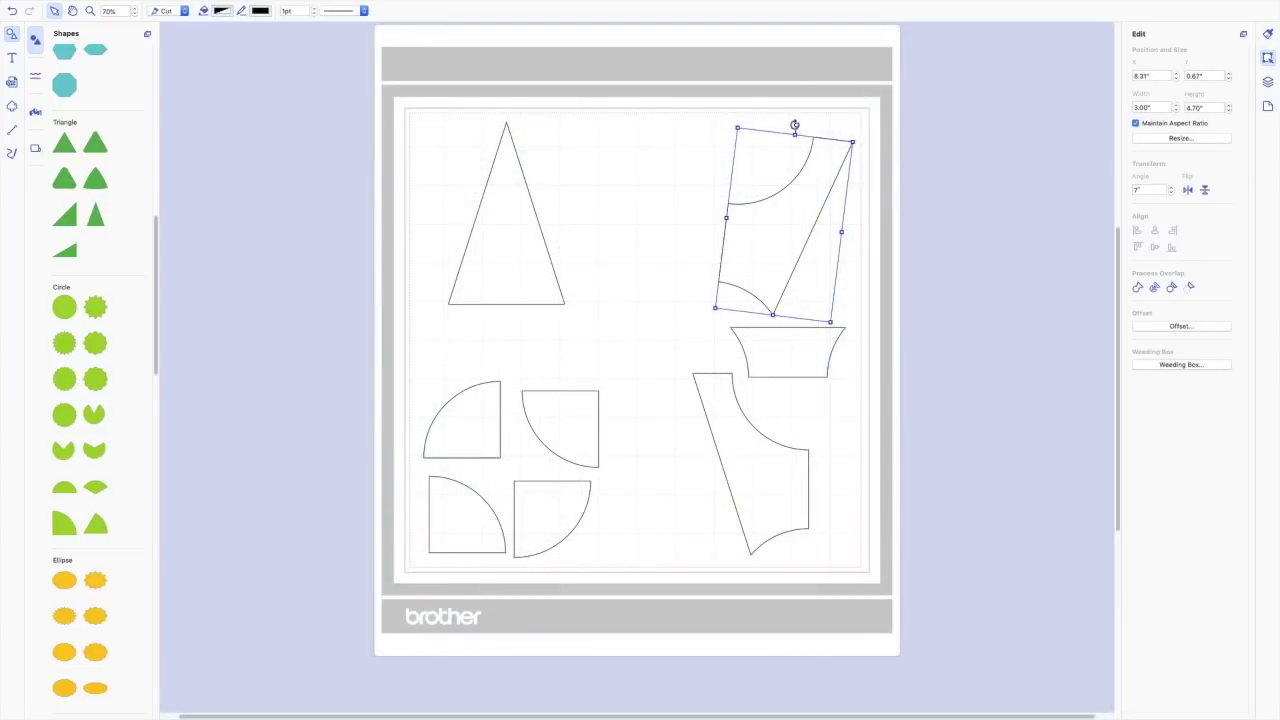
Tilt the curved piece counter-clockwise and turn the triangle on its side in the top-left corner.
{"action": "left_click_drag", "start_coordinate": [794, 125], "coordinate": [760, 146]}
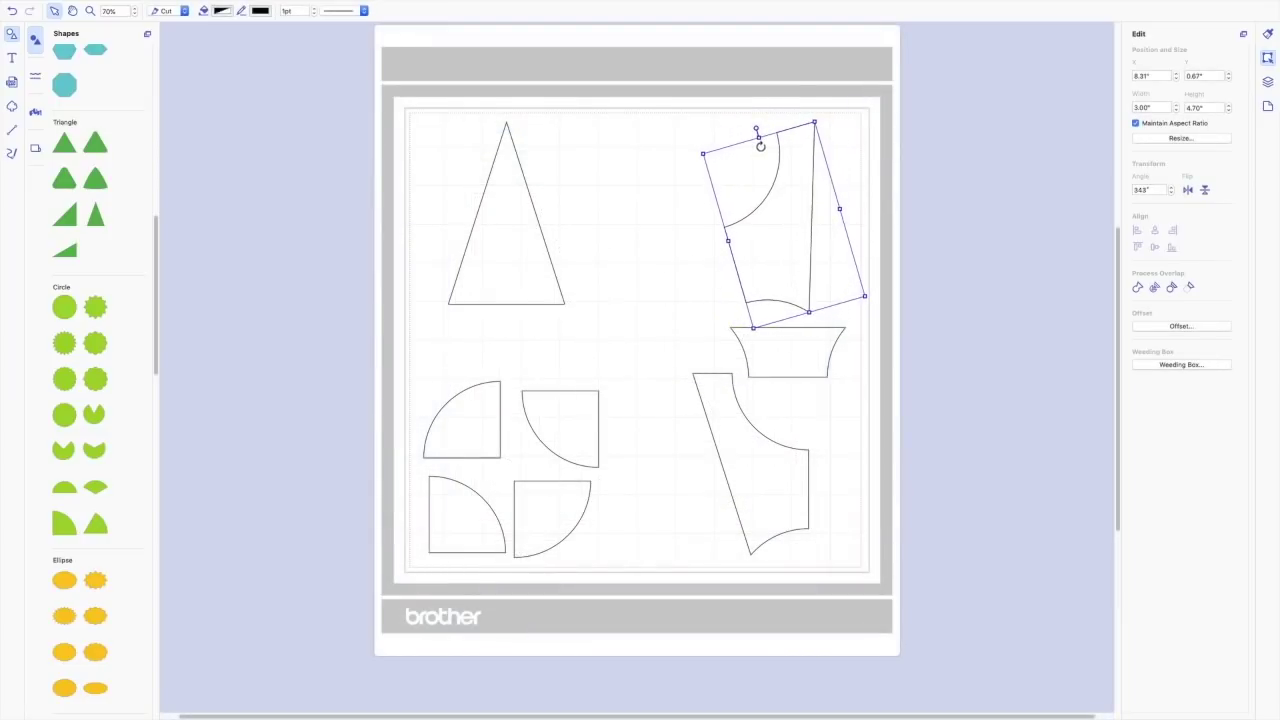
{"action": "left_click", "coordinate": [503, 165]}
{"action": "left_click_drag", "start_coordinate": [506, 112], "coordinate": [654, 211]}
{"action": "left_click_drag", "start_coordinate": [481, 216], "coordinate": [487, 187]}
Rotate the quarter-circle pieces so all four face the same way.
{"action": "left_click", "coordinate": [549, 441]}
{"action": "left_click", "coordinate": [464, 436]}
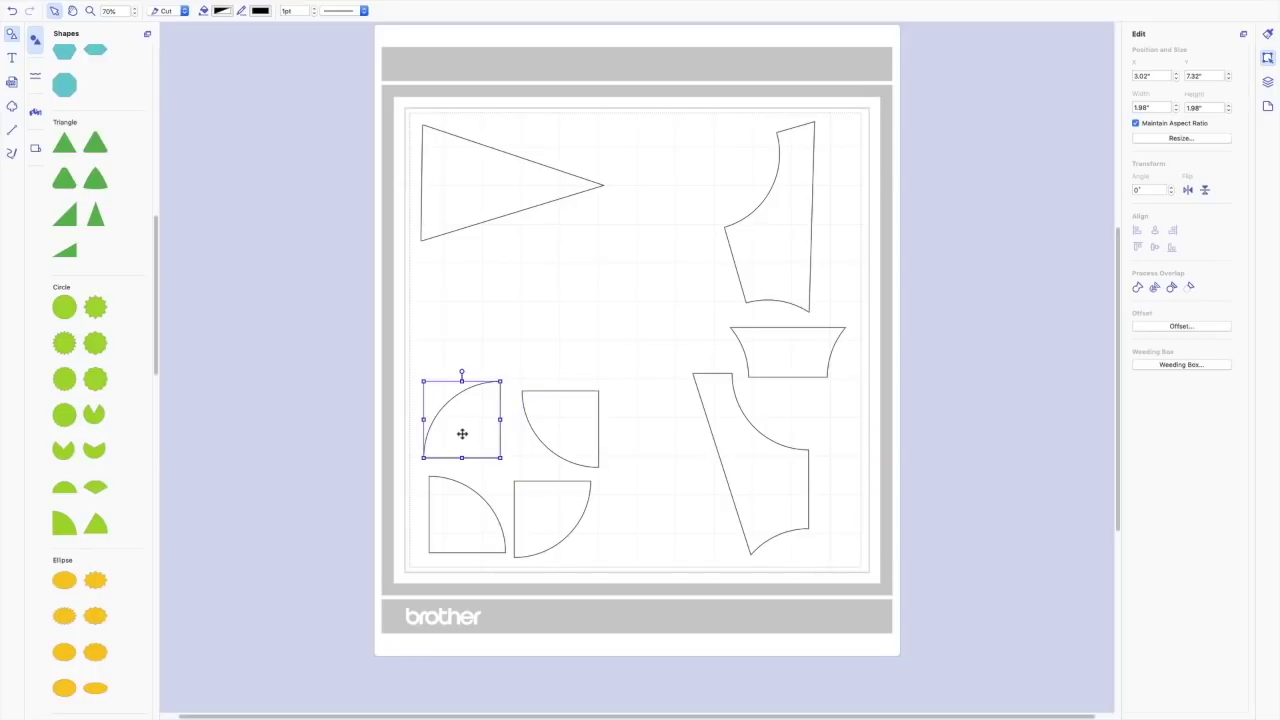
{"action": "left_click_drag", "start_coordinate": [461, 372], "coordinate": [430, 419]}
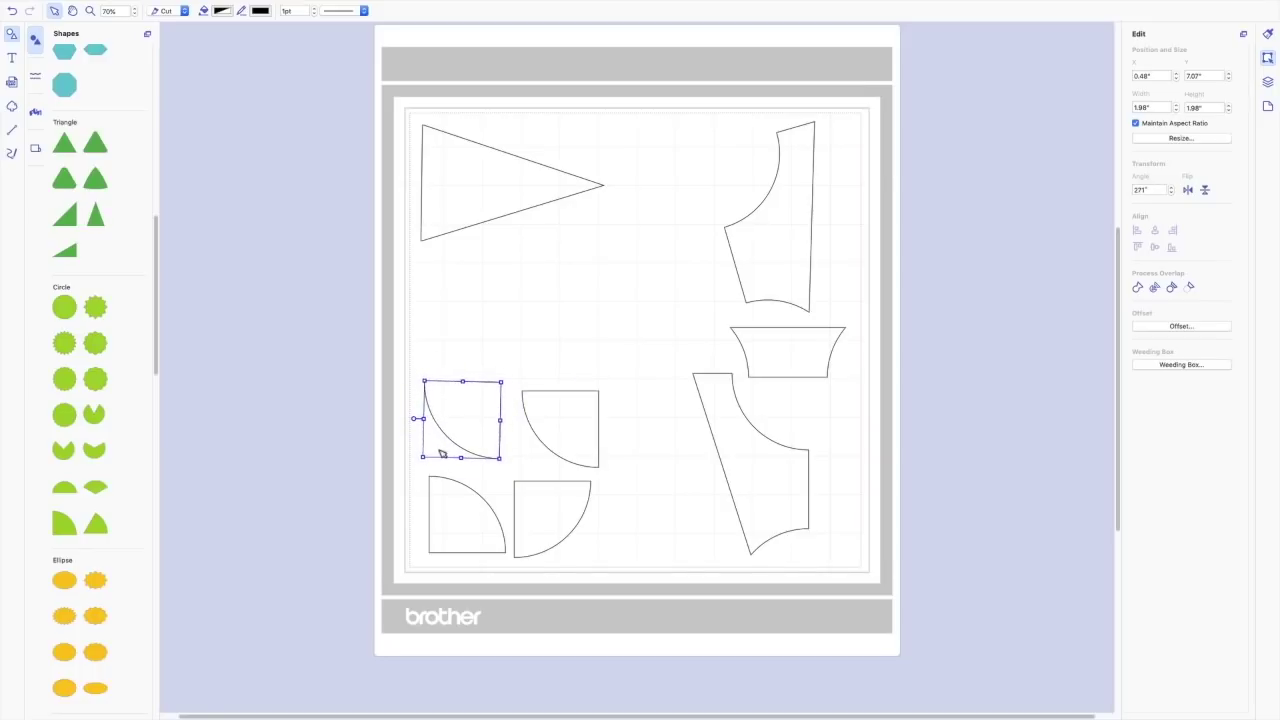
{"action": "left_click", "coordinate": [457, 489]}
{"action": "left_click_drag", "start_coordinate": [466, 466], "coordinate": [480, 590]}
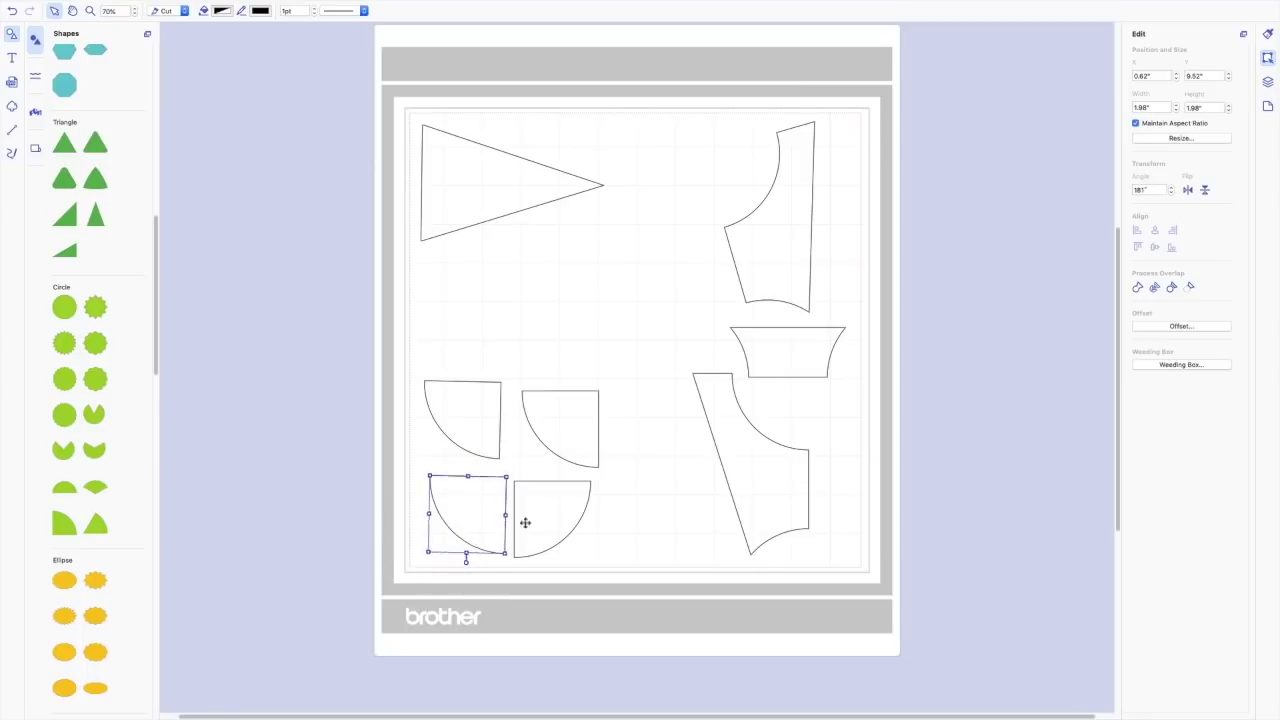
{"action": "left_click_drag", "start_coordinate": [523, 523], "coordinate": [569, 500]}
Turn the right curved piece upright and place the trapezoid between the right-hand pieces.
{"action": "left_click_drag", "start_coordinate": [560, 428], "coordinate": [560, 416]}
{"action": "left_click_drag", "start_coordinate": [740, 345], "coordinate": [790, 560]}
{"action": "left_click", "coordinate": [744, 385]}
{"action": "left_click_drag", "start_coordinate": [599, 308], "coordinate": [710, 345]}
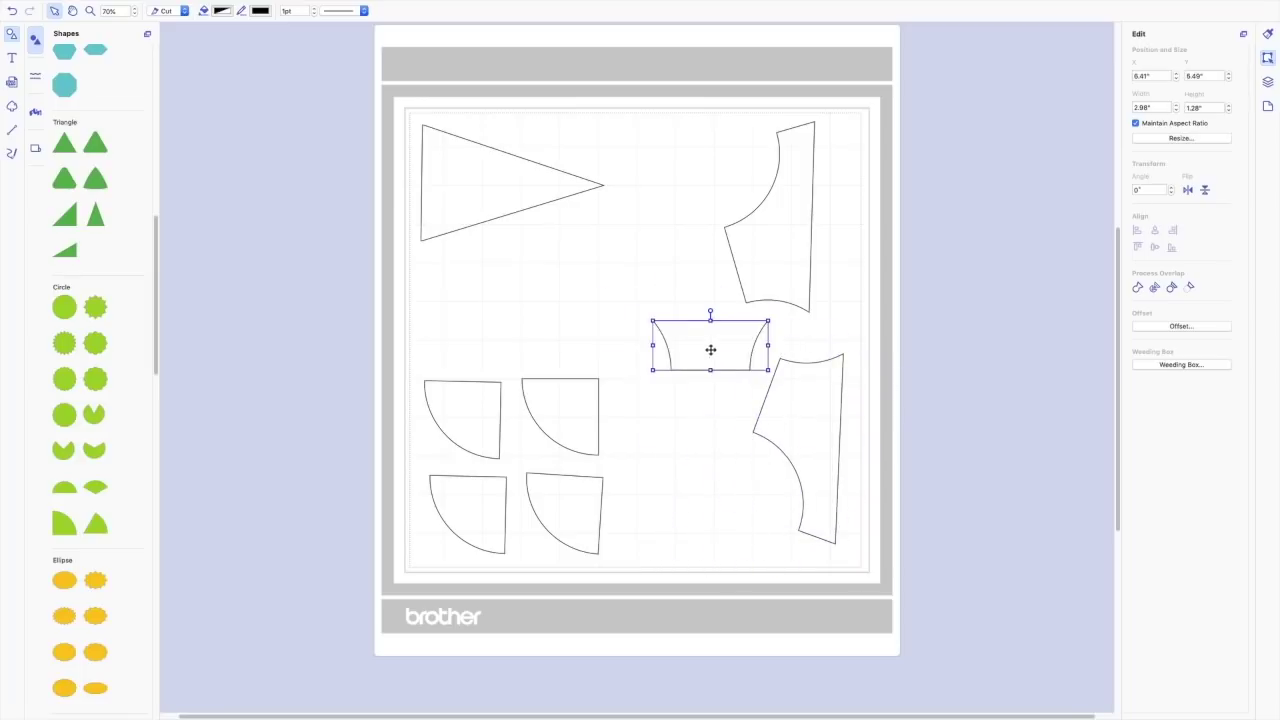
Select the triangle piece and open Create Offset Line via Offset... in the Edit panel.
{"action": "left_click", "coordinate": [551, 192]}
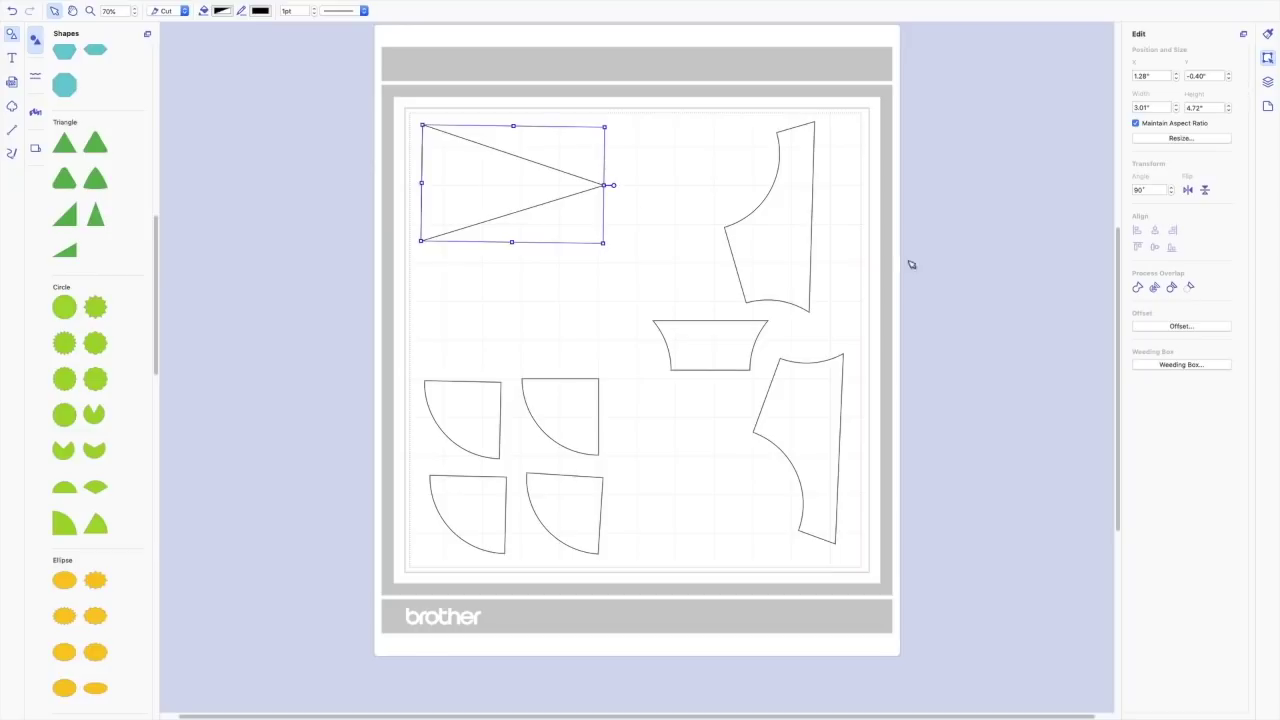
{"action": "left_click", "coordinate": [1180, 327]}
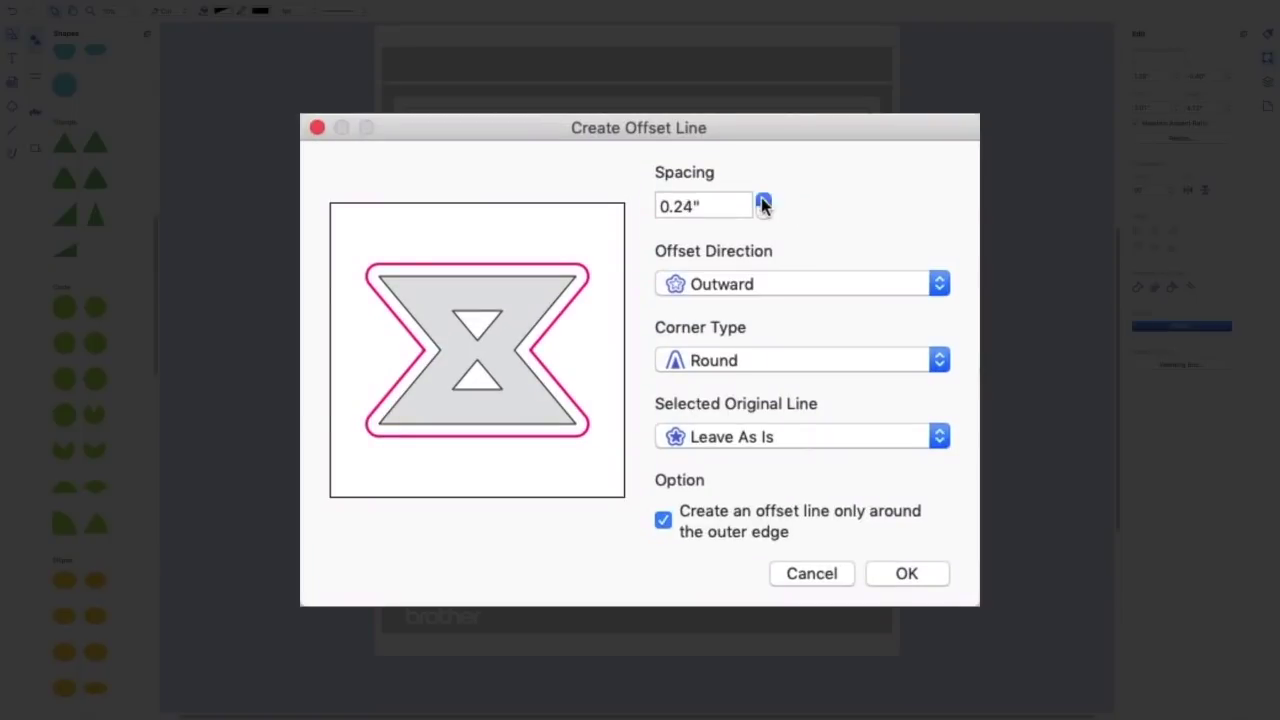
Set the triangle's offset to 0.25" Outward, Bevel corners, original kept as a drawing line.
{"action": "left_click", "coordinate": [763, 203]}
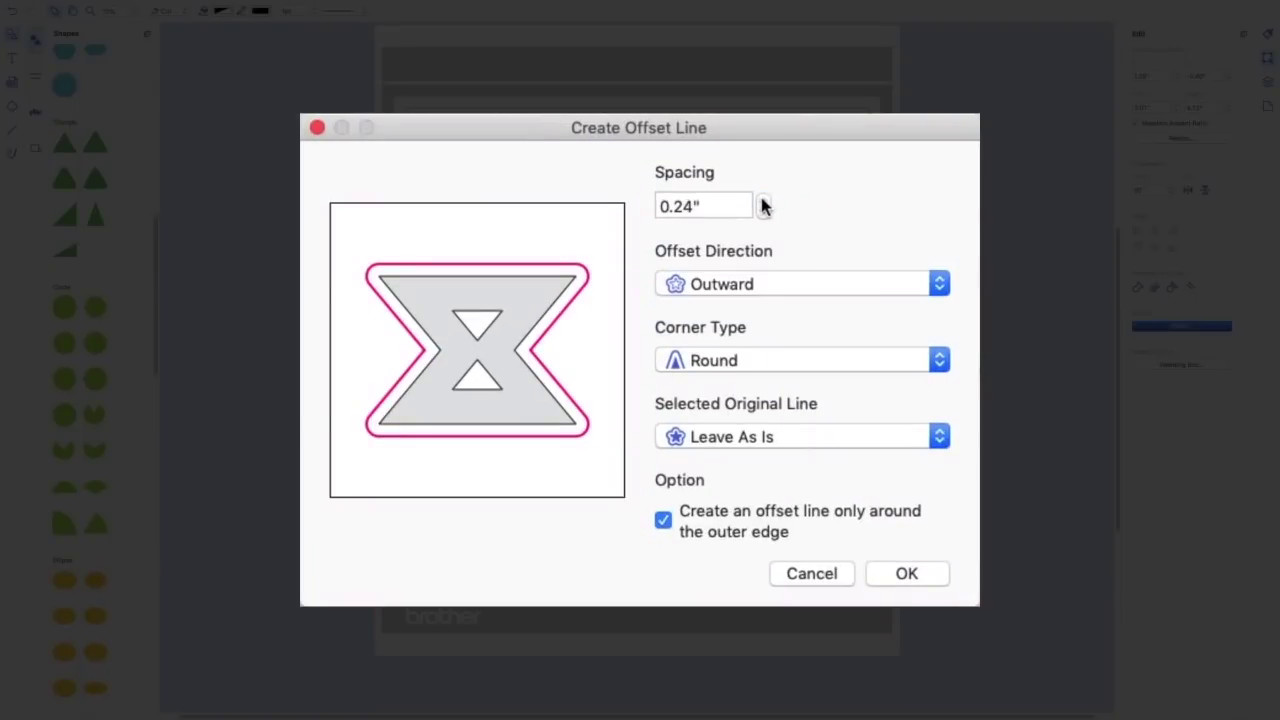
{"action": "left_click", "coordinate": [689, 204]}
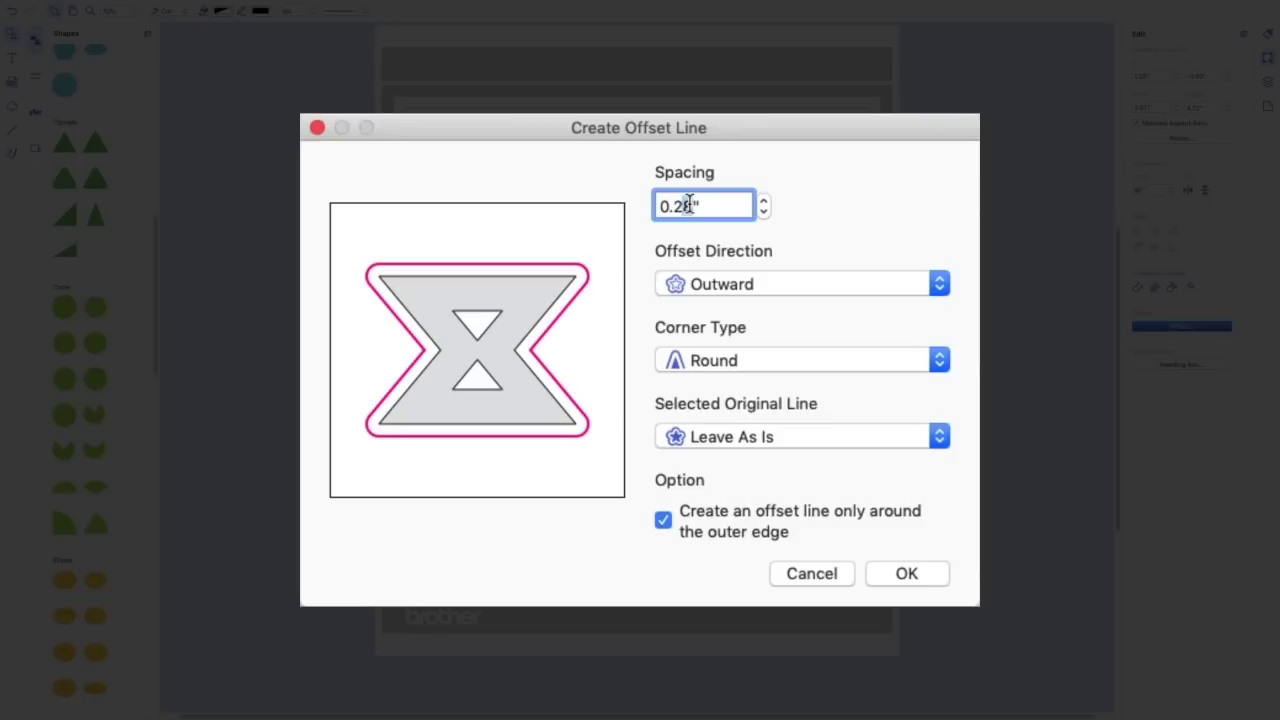
{"action": "type", "text": "5"}
{"action": "key", "text": "Tab"}
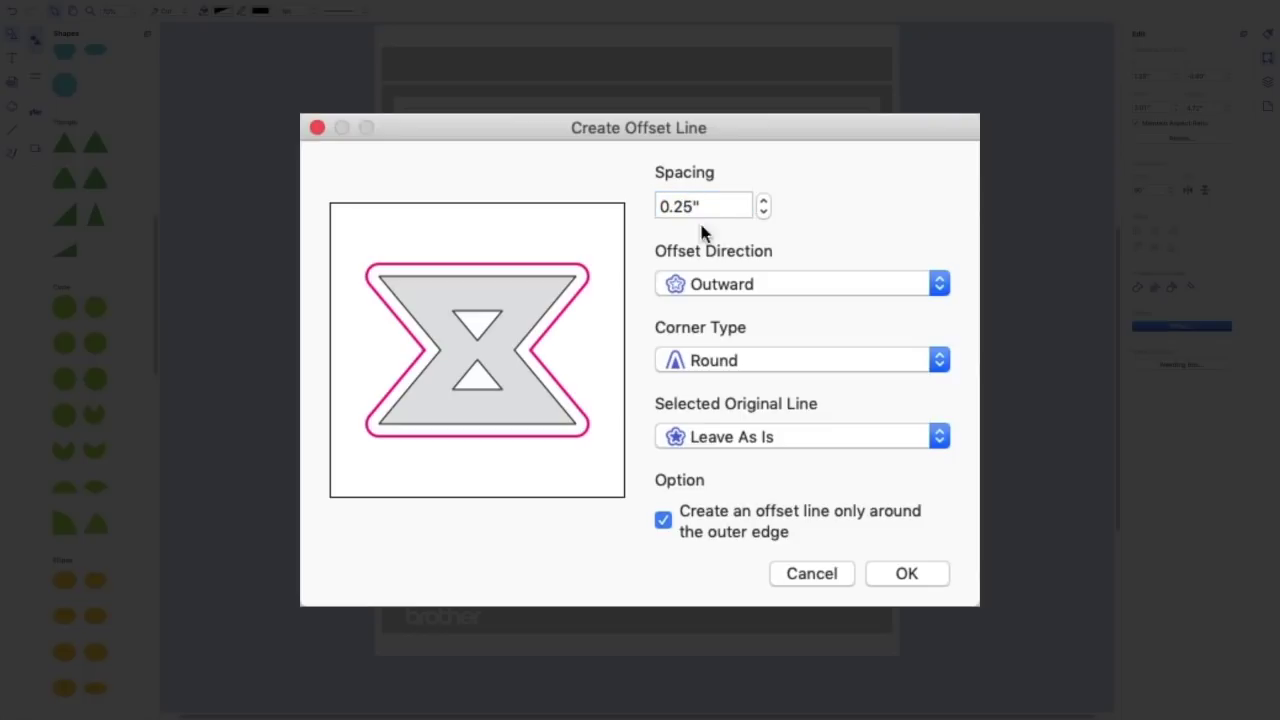
{"action": "left_click", "coordinate": [707, 286]}
{"action": "left_click", "coordinate": [707, 286]}
{"action": "left_click", "coordinate": [712, 361]}
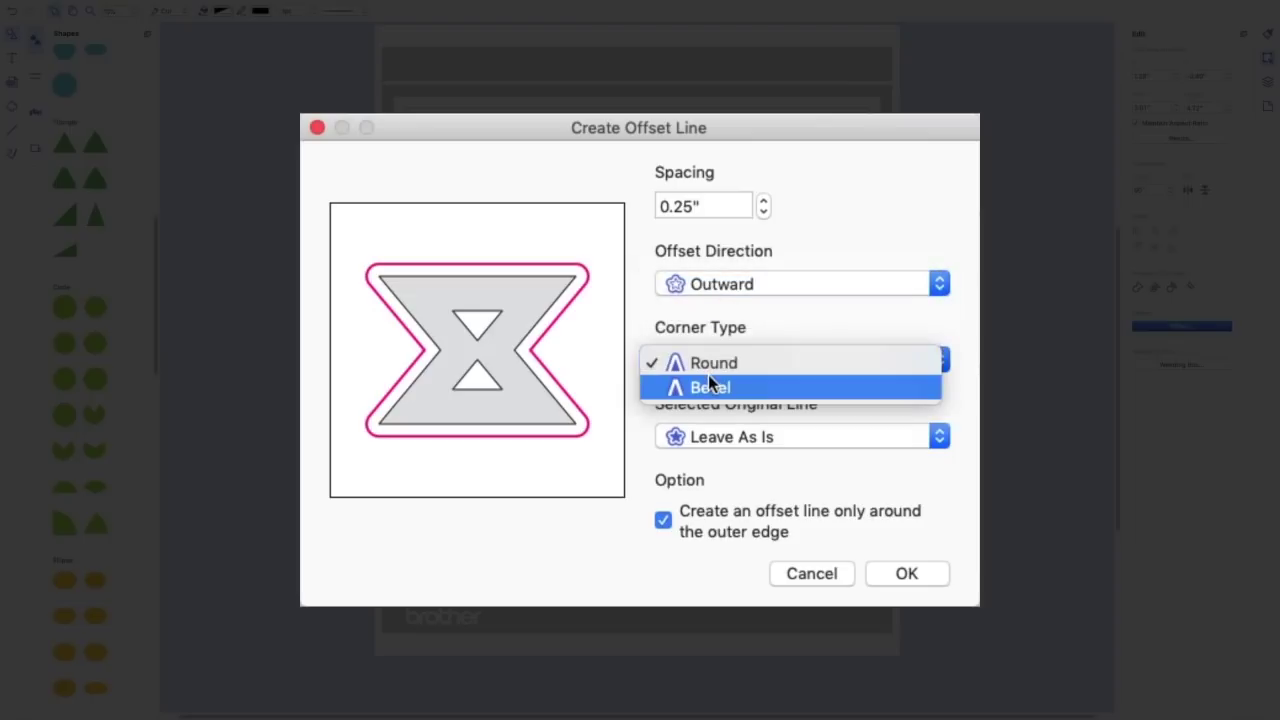
{"action": "left_click", "coordinate": [708, 386]}
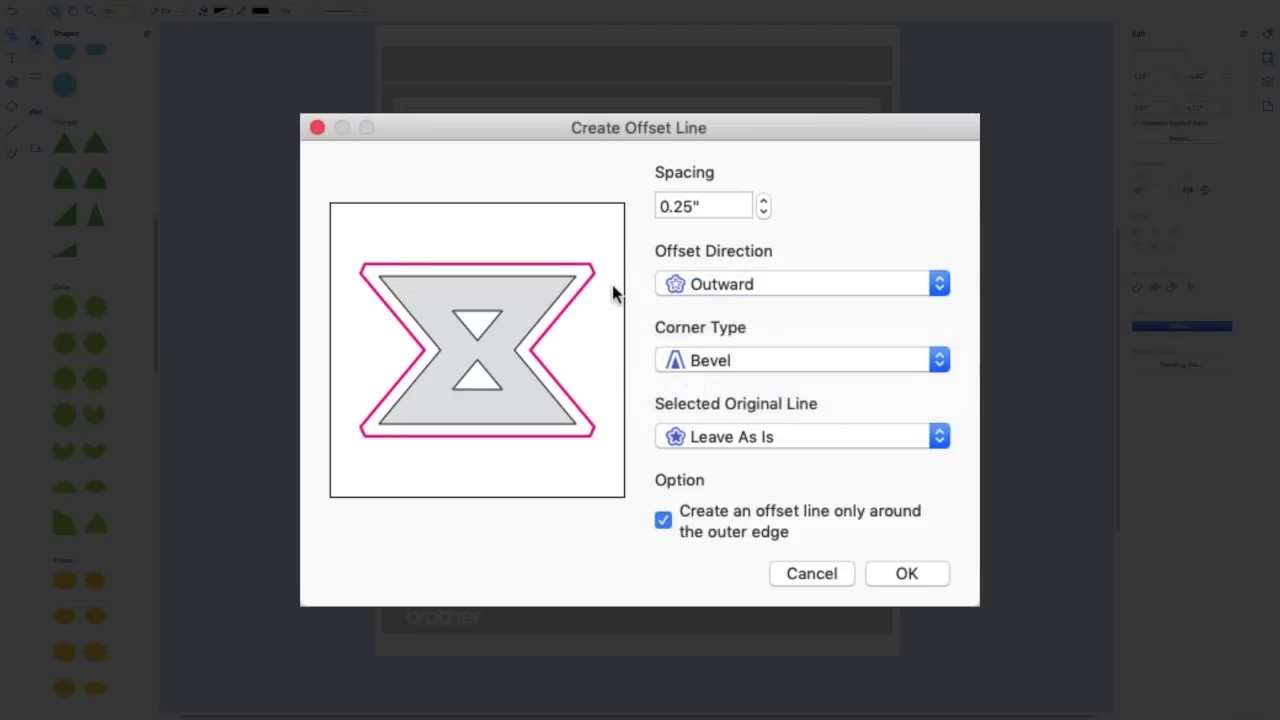
{"action": "left_click", "coordinate": [749, 437]}
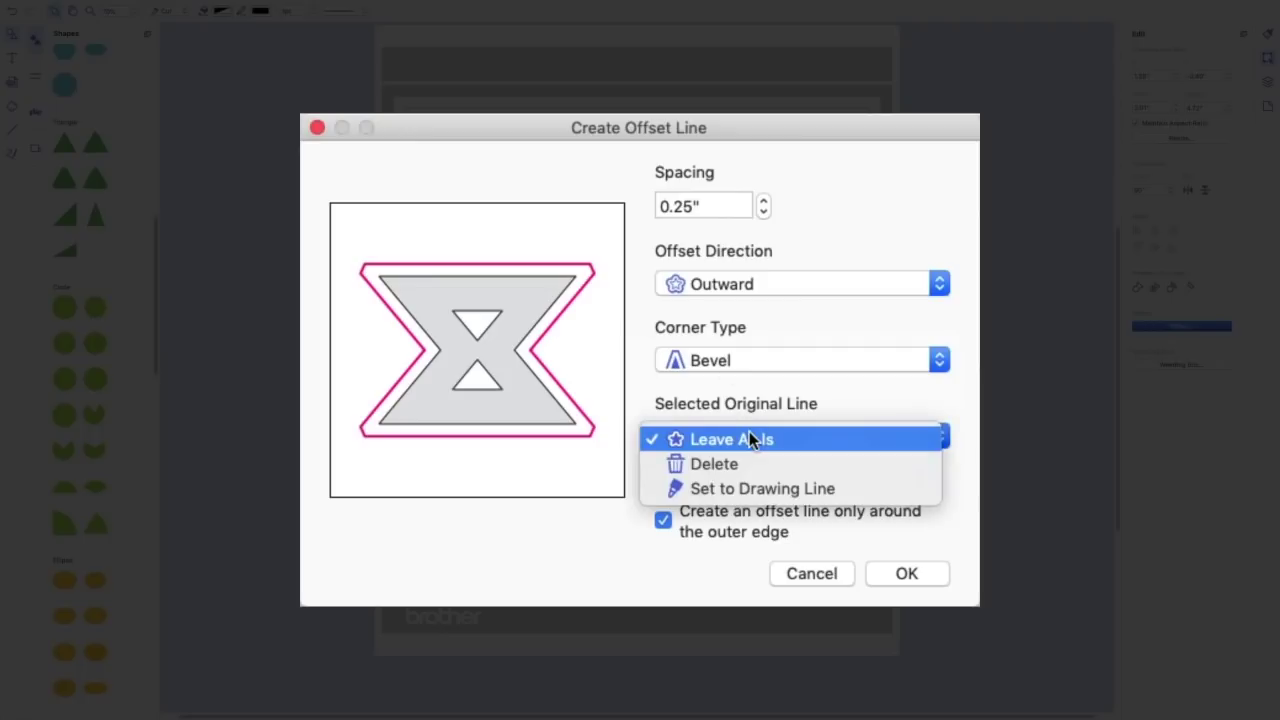
{"action": "left_click", "coordinate": [763, 489]}
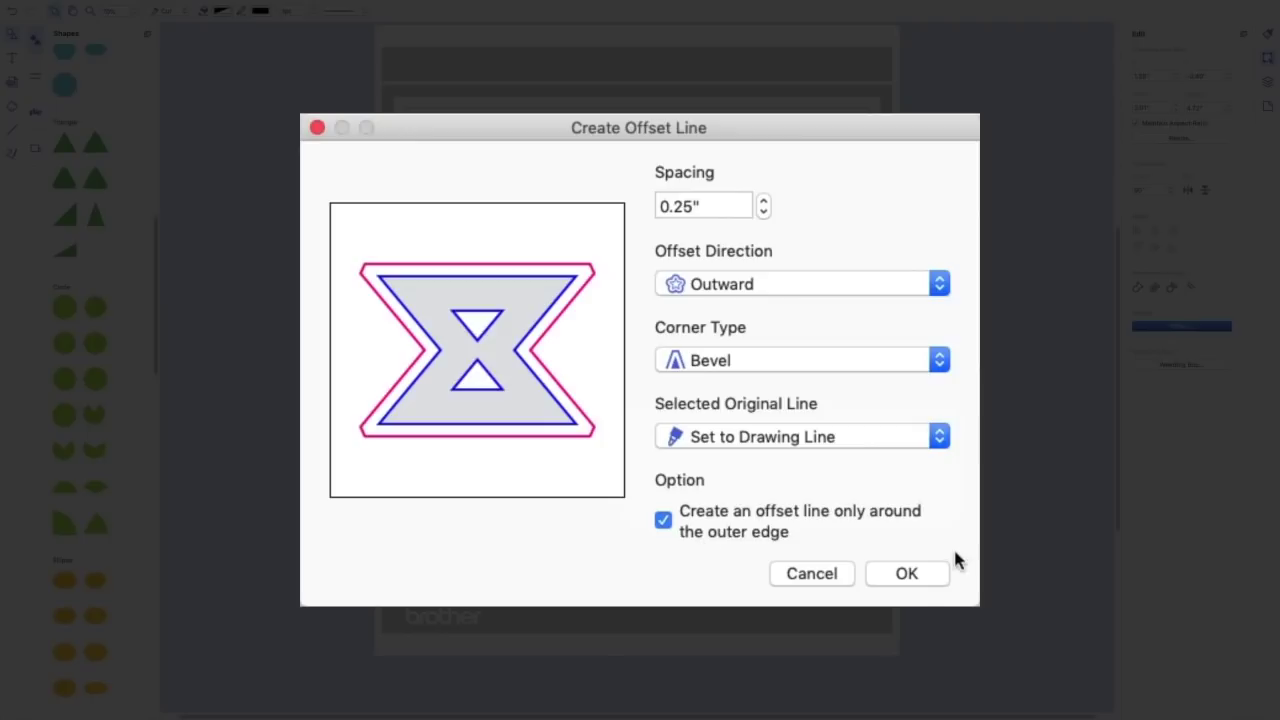
Apply the 0.25" offset outline to the triangle, undoing an accidental outline drag.
{"action": "left_click", "coordinate": [915, 573]}
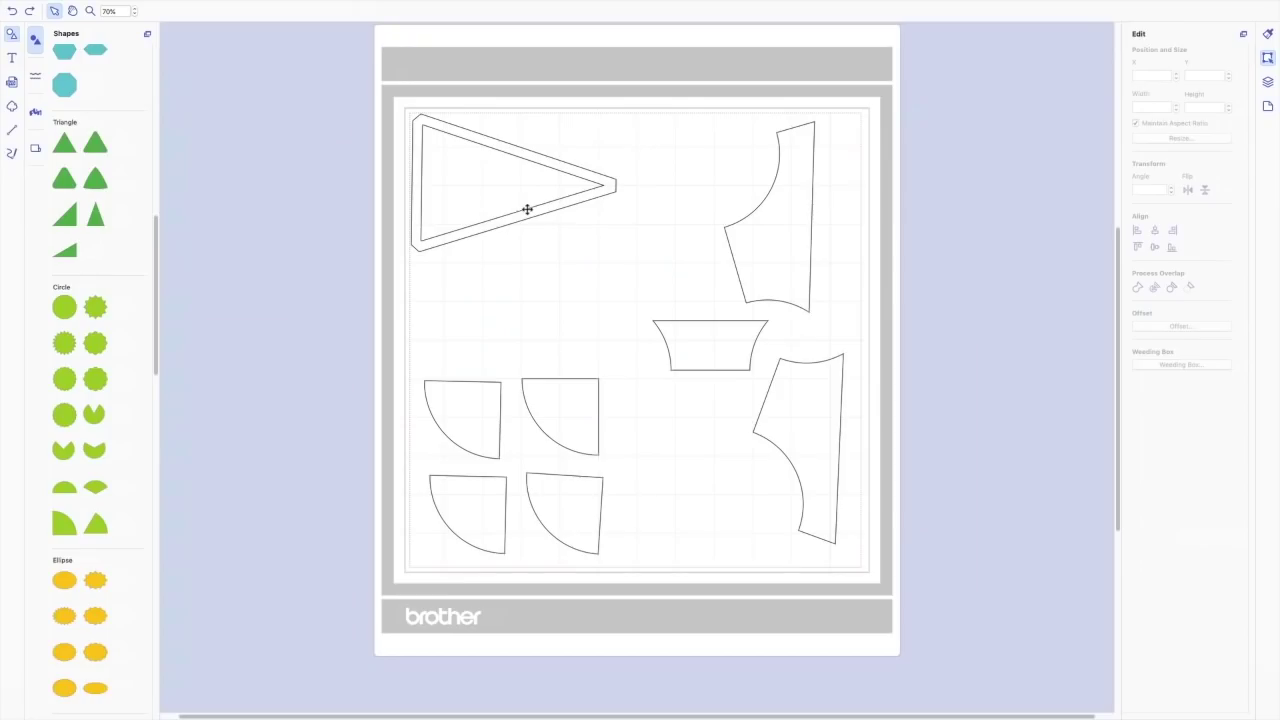
{"action": "left_click_drag", "start_coordinate": [527, 209], "coordinate": [571, 228]}
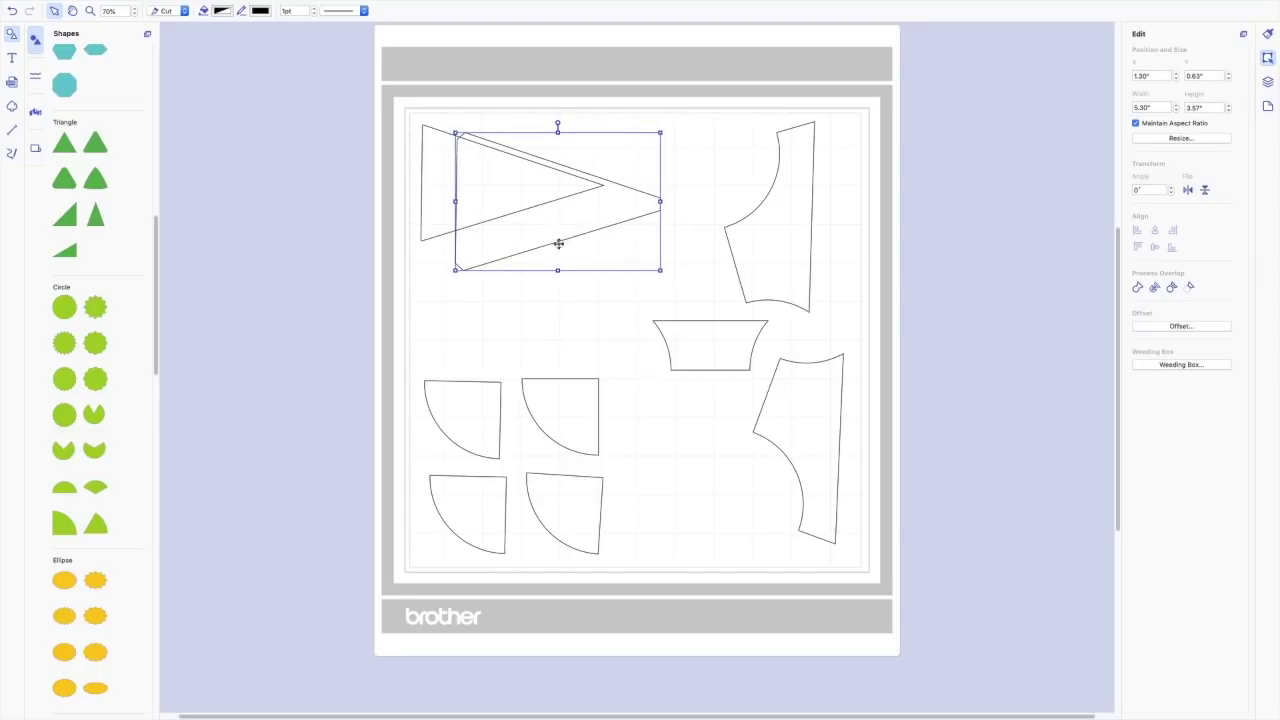
{"action": "key", "text": "ctrl+z"}
Align the triangle to the centre of its outline and move the pair to X 0.35", Y 0.44".
{"action": "scroll", "coordinate": [518, 343], "scroll_direction": "down", "scroll_amount": 3}
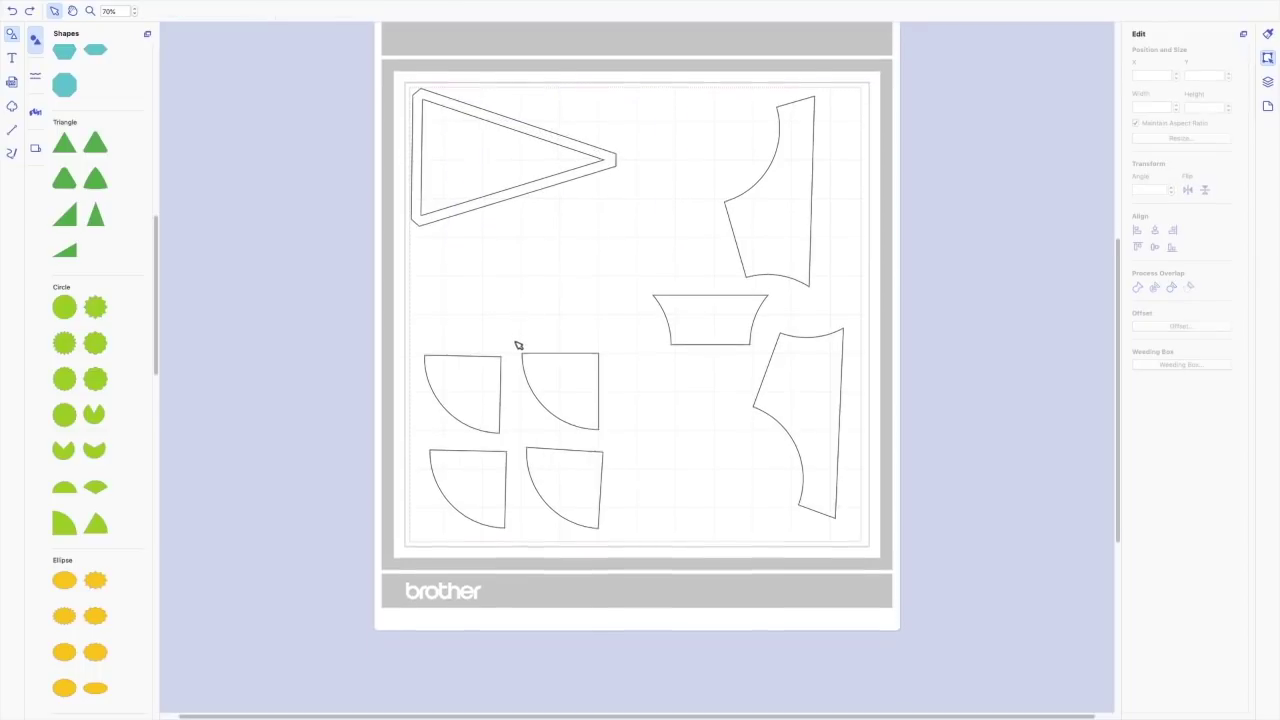
{"action": "scroll", "coordinate": [524, 318], "scroll_direction": "up", "scroll_amount": 3}
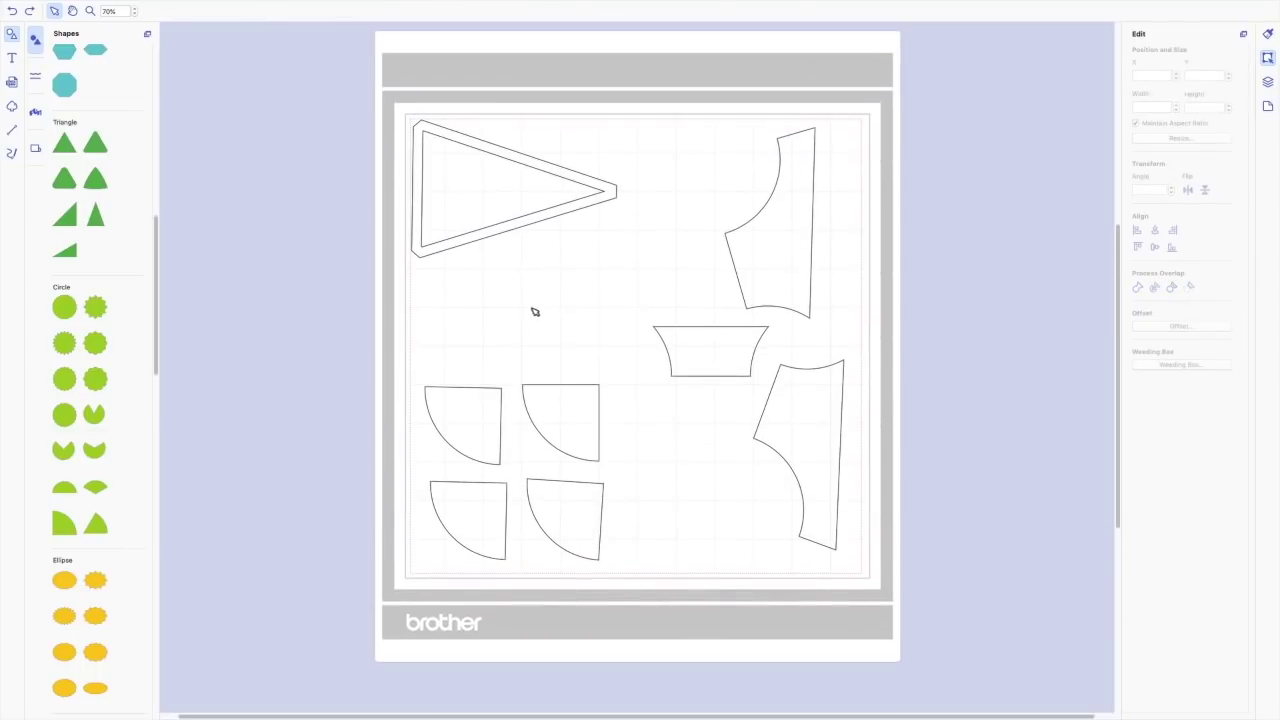
{"action": "left_click_drag", "start_coordinate": [521, 267], "coordinate": [443, 140]}
{"action": "mouse_move", "coordinate": [202, 4]}
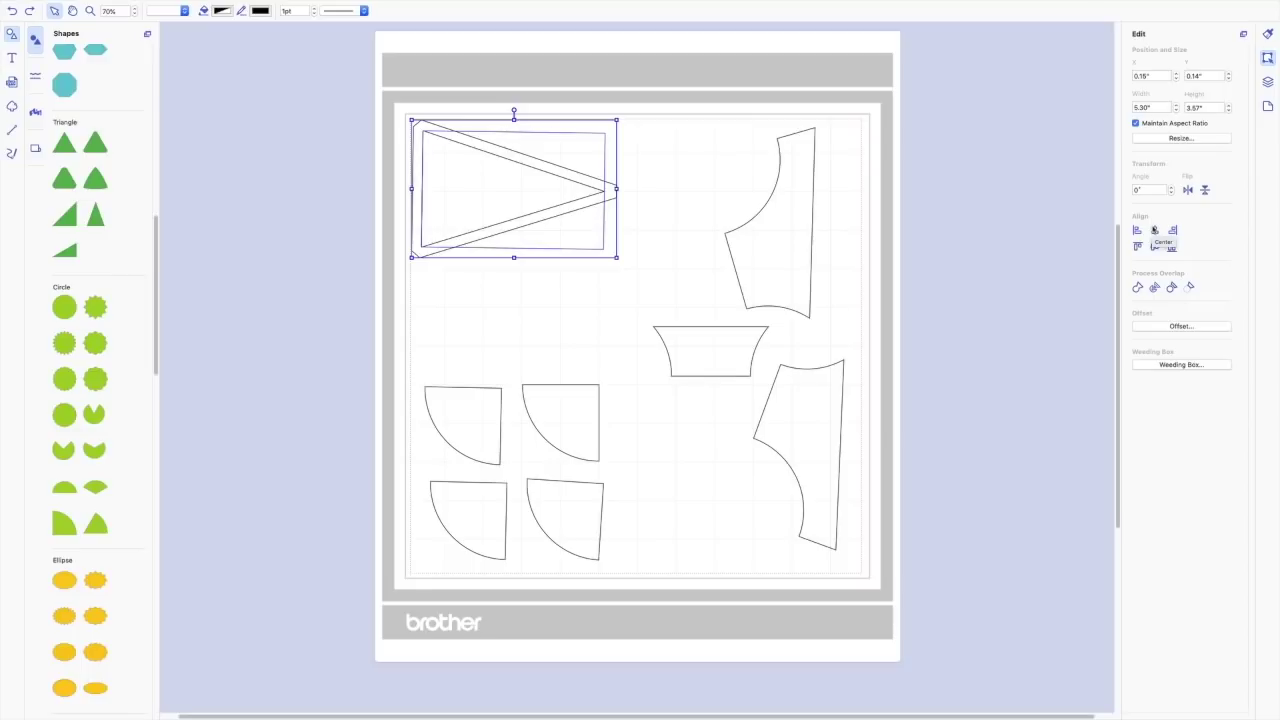
{"action": "left_click", "coordinate": [1154, 231]}
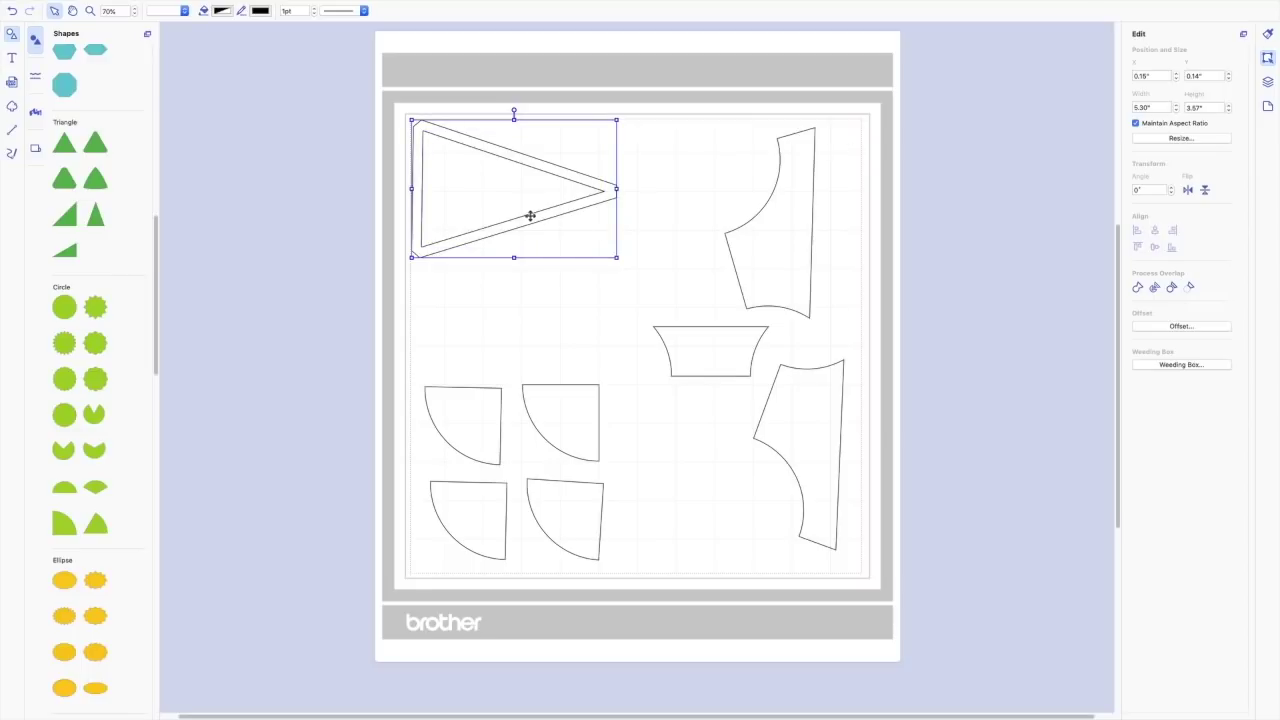
{"action": "mouse_move", "coordinate": [519, 197]}
{"action": "left_mouse_down"}
{"action": "mouse_move", "coordinate": [540, 211]}
{"action": "mouse_move", "coordinate": [523, 207]}
{"action": "left_mouse_up"}
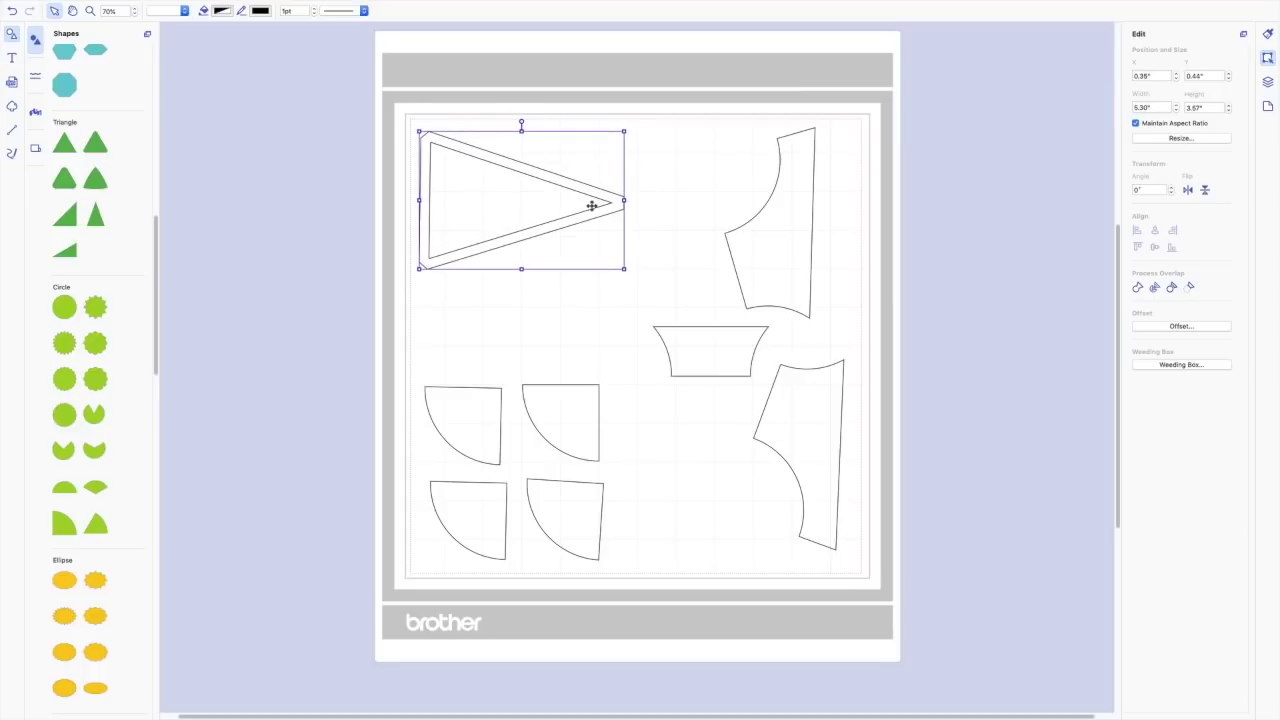
Add offset outlines to the two curved pieces and the trapezoid on the right.
{"action": "left_click_drag", "start_coordinate": [705, 197], "coordinate": [815, 412]}
{"action": "left_click", "coordinate": [1181, 326]}
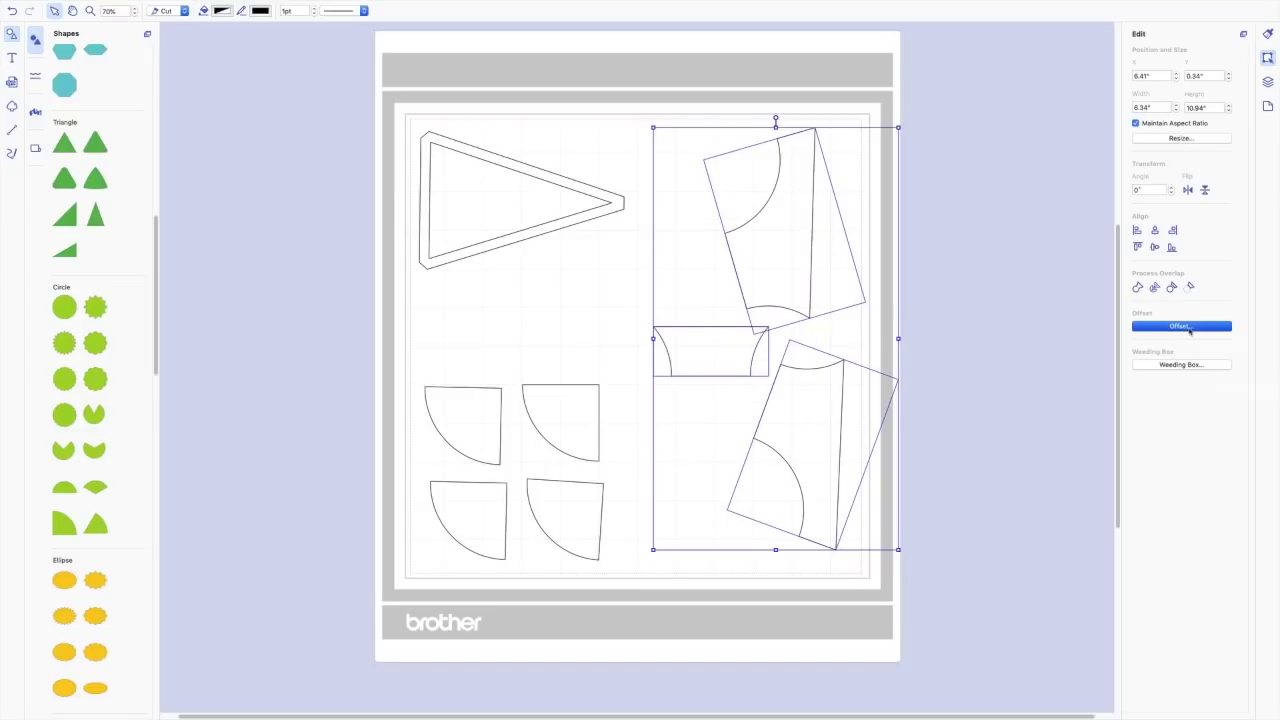
{"action": "left_click", "coordinate": [748, 447]}
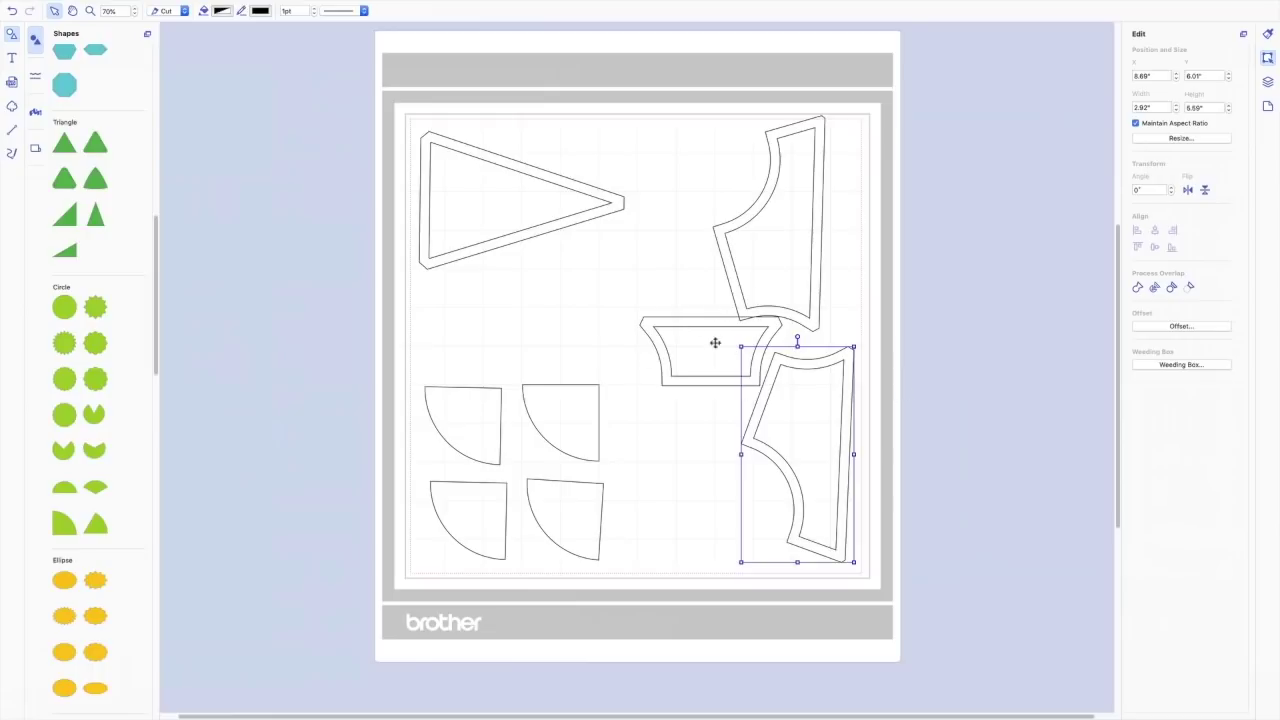
Move the trapezoid clear of its neighbours and marquee-select the four quarter-circle pieces.
{"action": "left_click", "coordinate": [693, 308]}
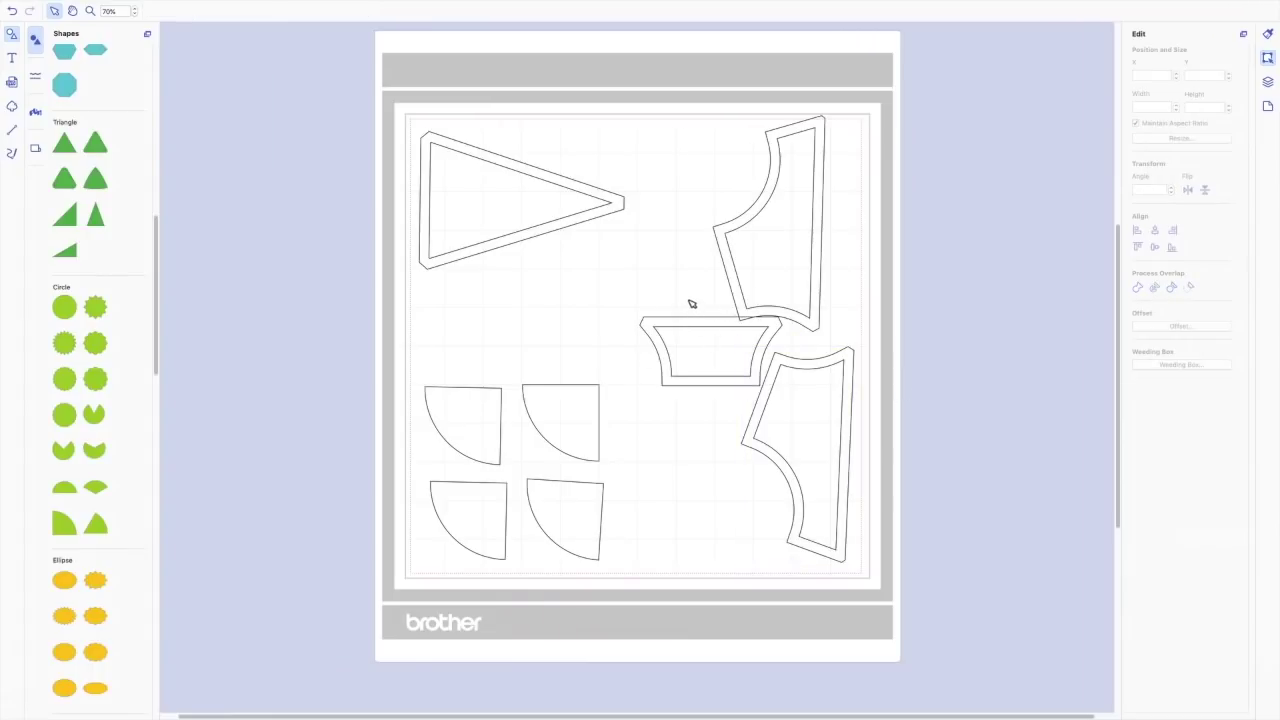
{"action": "left_click", "coordinate": [700, 357]}
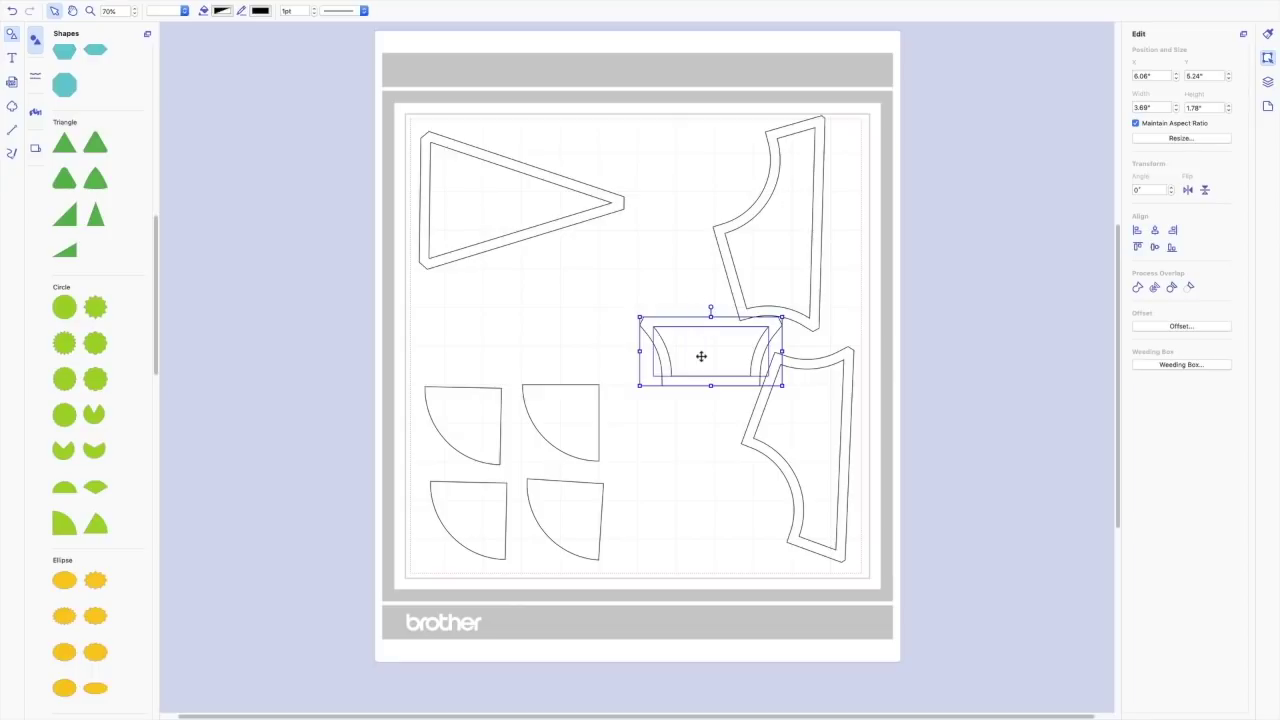
{"action": "key", "text": "ctrl+z"}
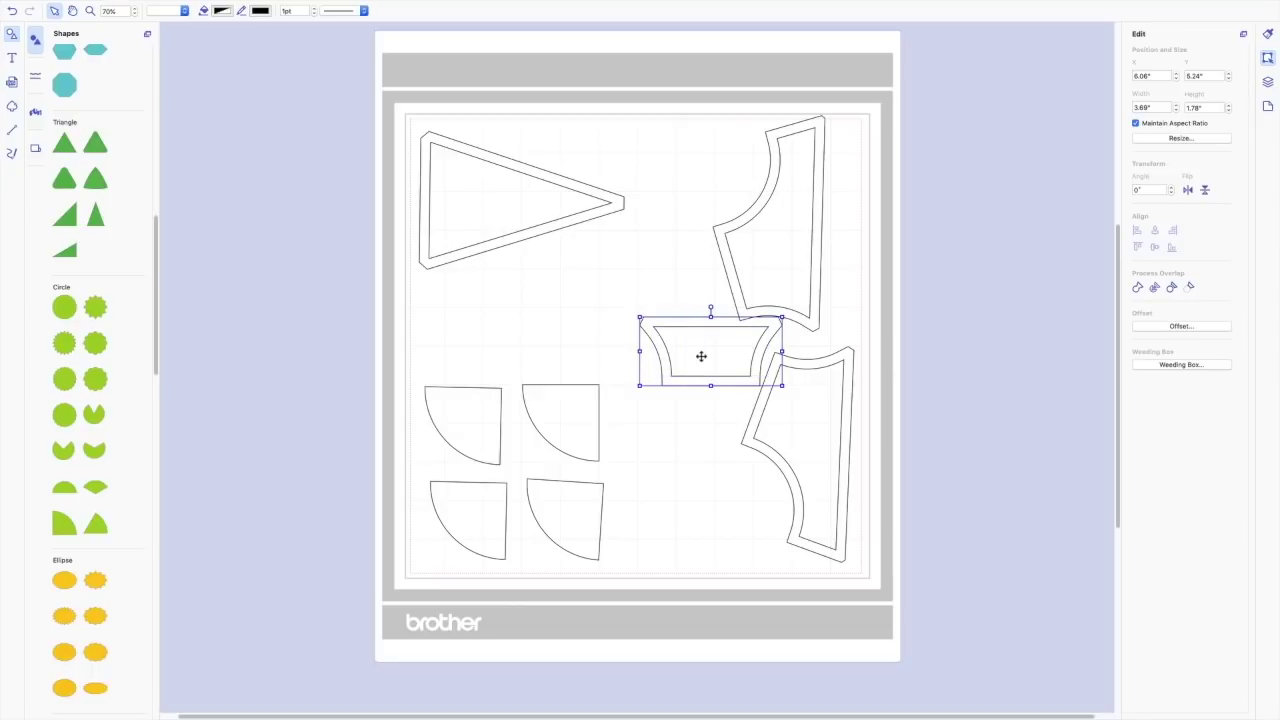
{"action": "left_click_drag", "start_coordinate": [701, 356], "coordinate": [684, 367]}
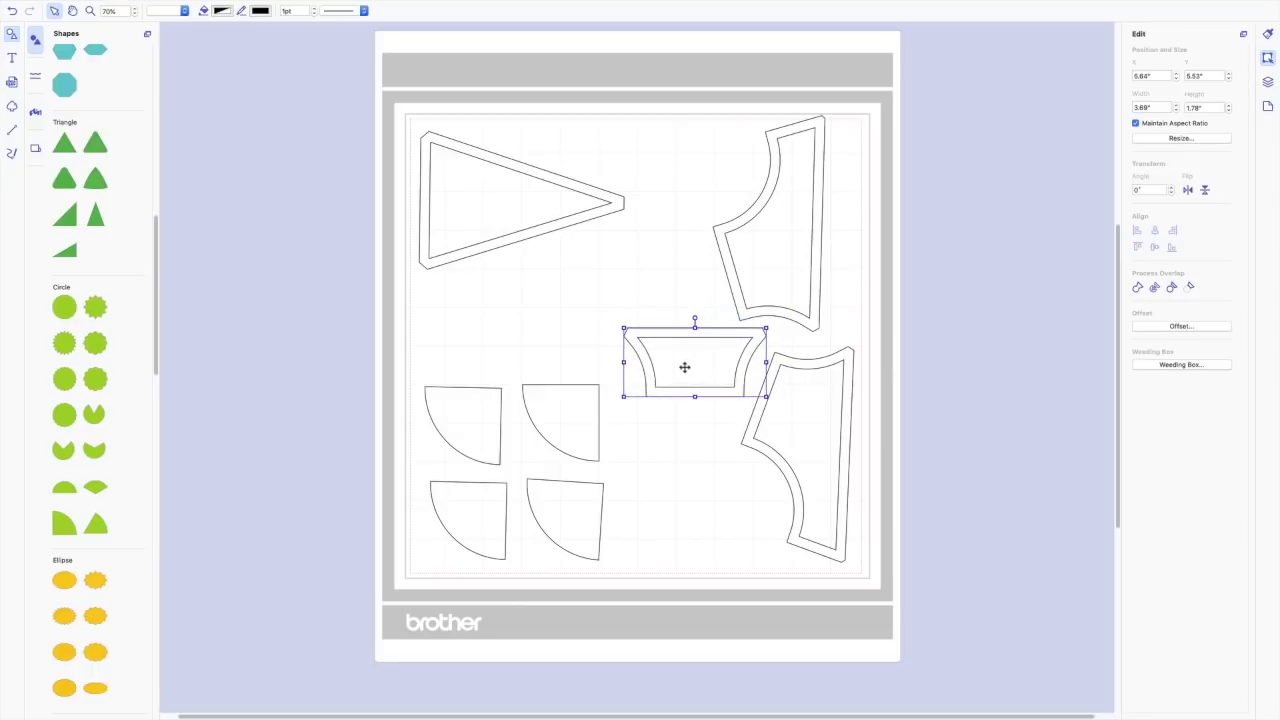
{"action": "left_click_drag", "start_coordinate": [678, 257], "coordinate": [838, 265]}
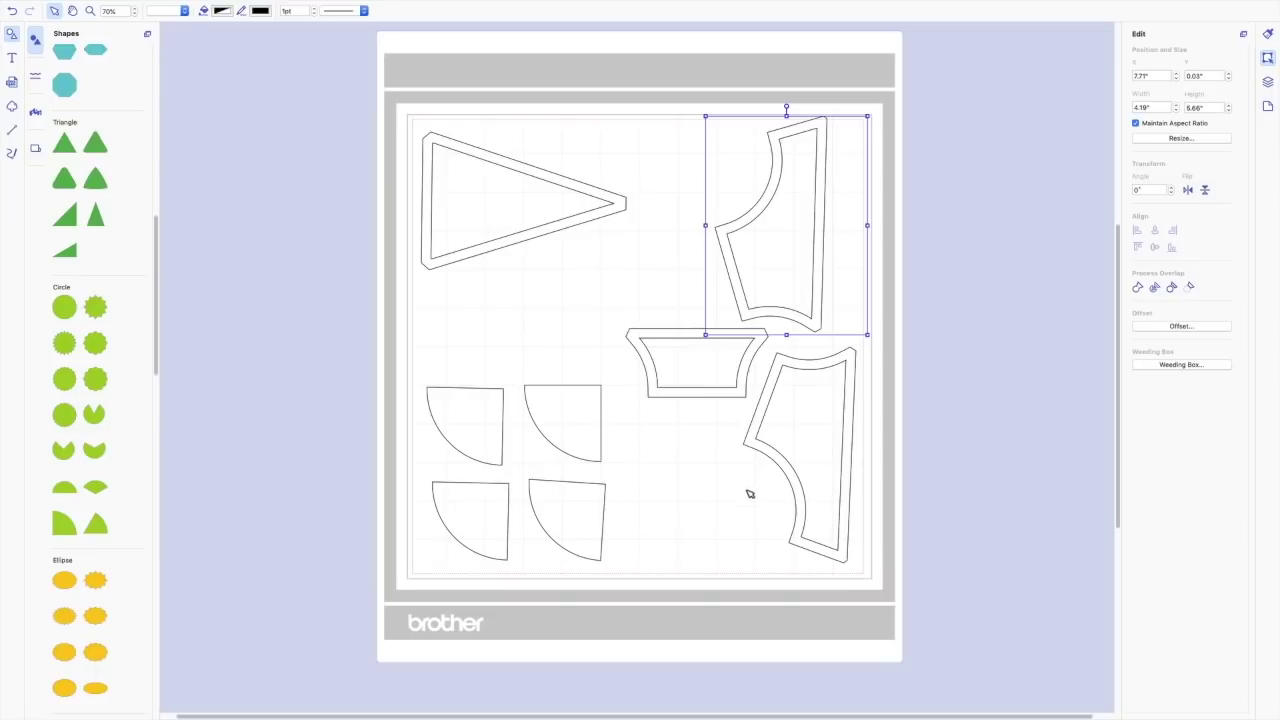
{"action": "left_click_drag", "start_coordinate": [749, 491], "coordinate": [813, 440]}
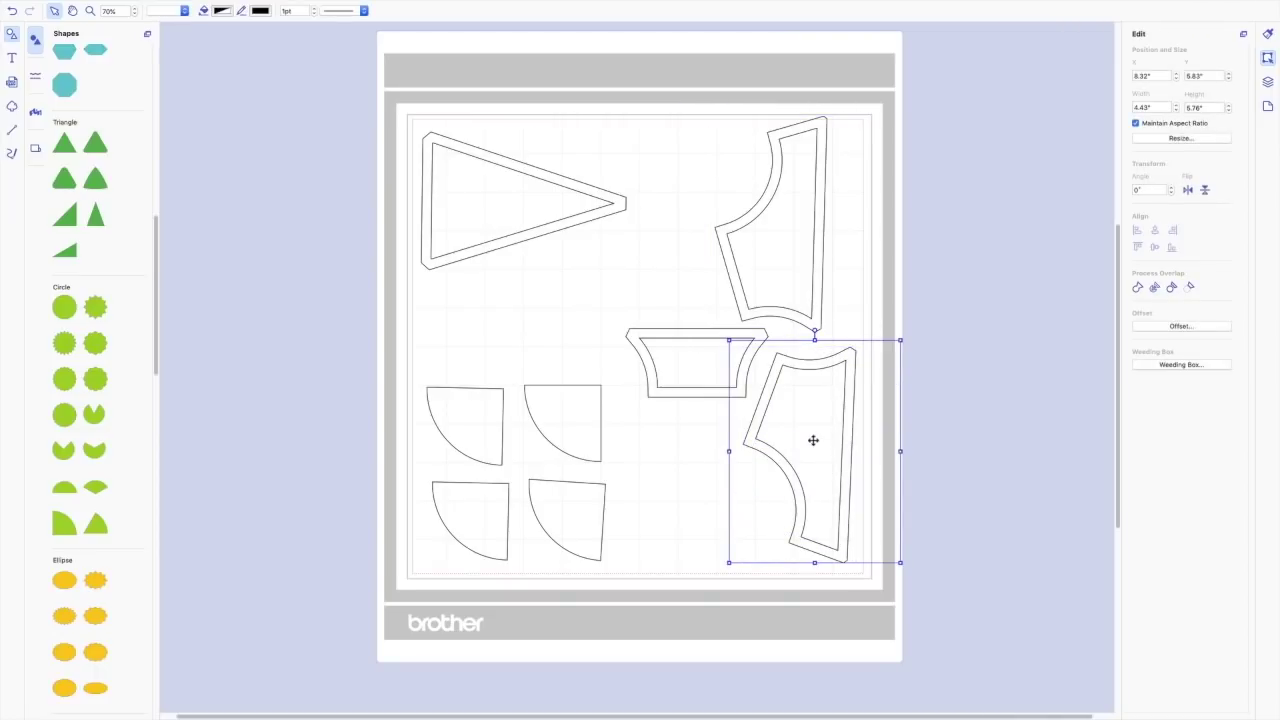
{"action": "scroll", "coordinate": [808, 435], "scroll_direction": "up", "scroll_amount": 1}
{"action": "scroll", "coordinate": [766, 358], "scroll_direction": "down", "scroll_amount": 1}
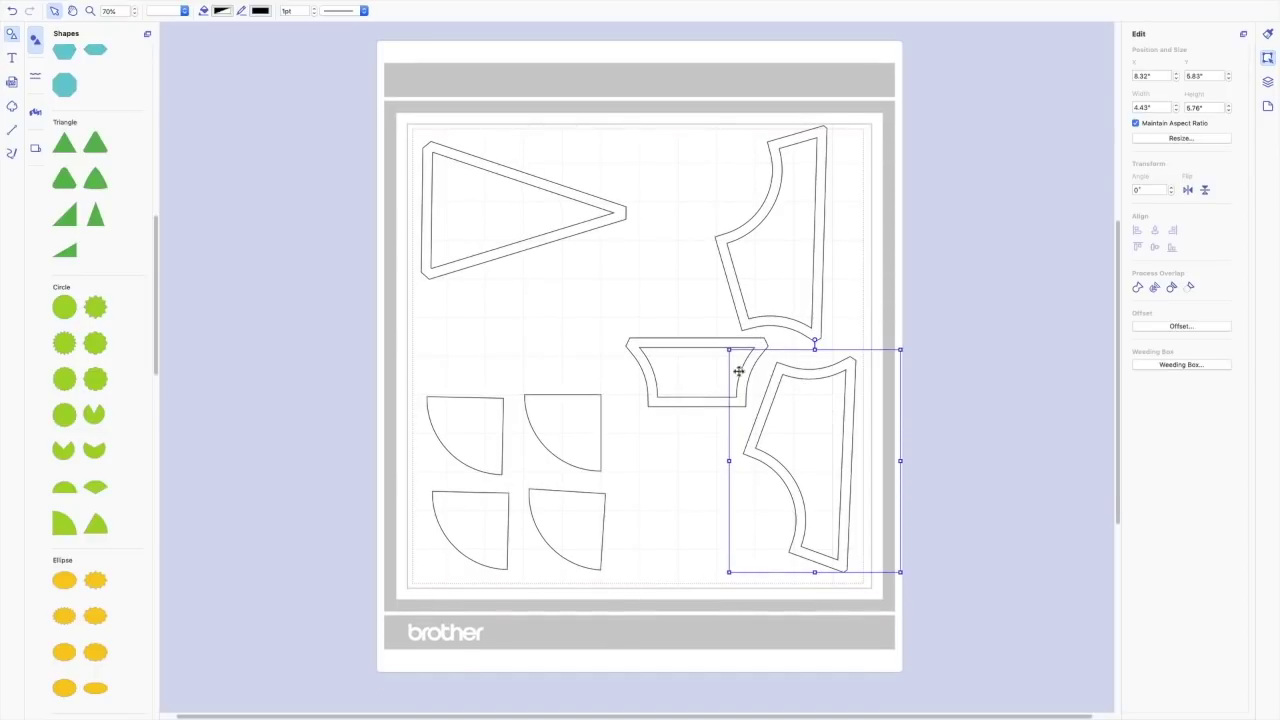
{"action": "left_click_drag", "start_coordinate": [459, 372], "coordinate": [580, 530]}
Add 0.25" outward offset outlines to the four quarter-circles.
{"action": "left_click", "coordinate": [1163, 327]}
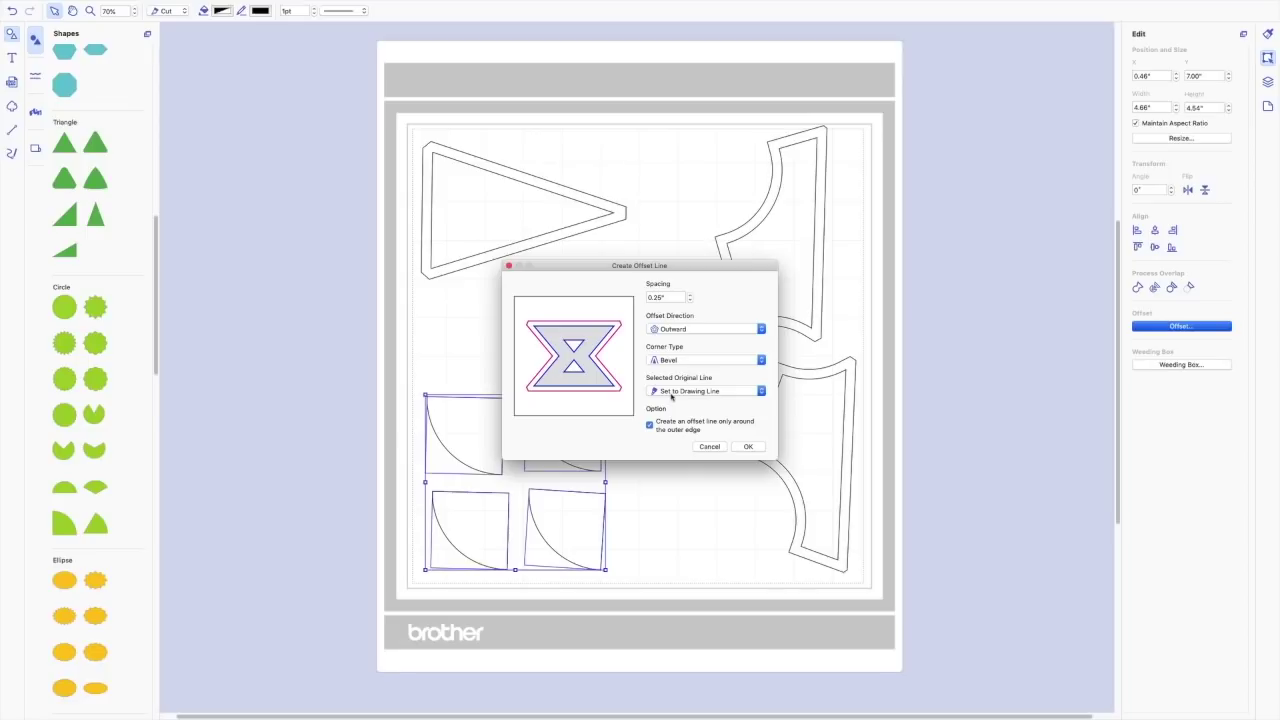
{"action": "left_click", "coordinate": [746, 447]}
{"action": "left_click_drag", "start_coordinate": [464, 354], "coordinate": [479, 424]}
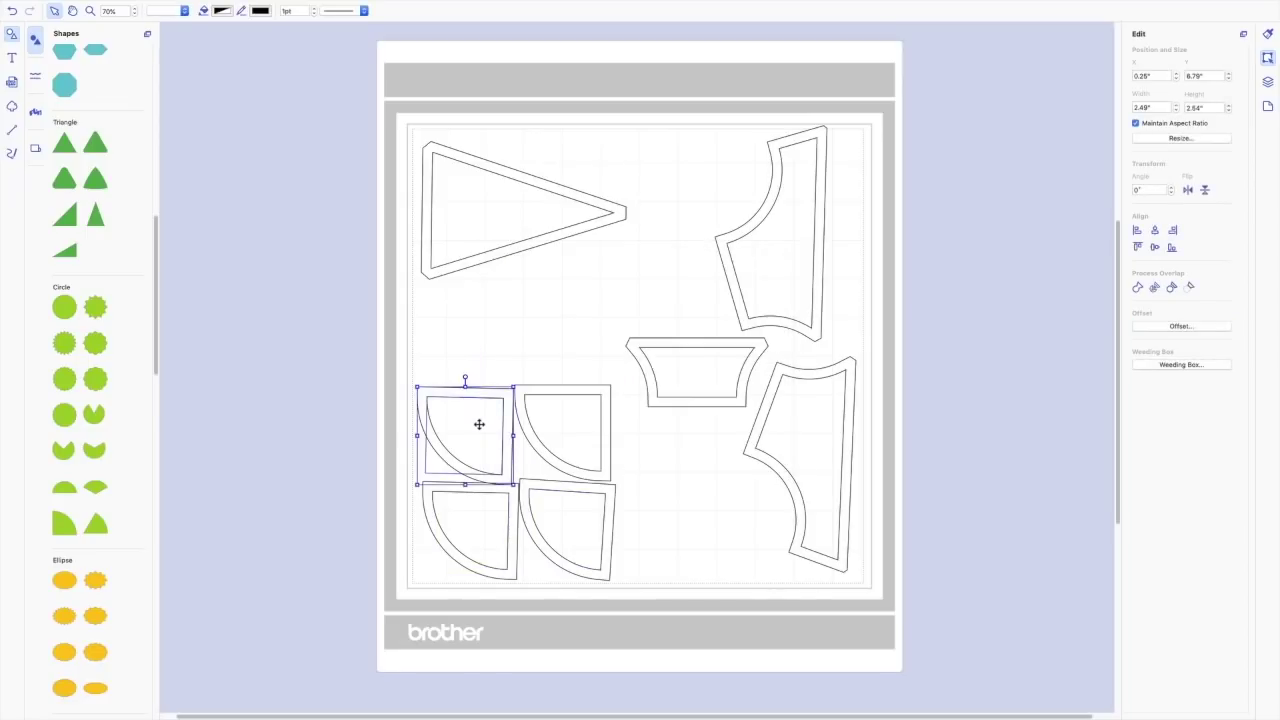
{"action": "left_click_drag", "start_coordinate": [543, 357], "coordinate": [576, 428]}
Space the quarter-circles into a 2×2 group with non-overlapping outlines.
{"action": "left_click_drag", "start_coordinate": [684, 516], "coordinate": [571, 509]}
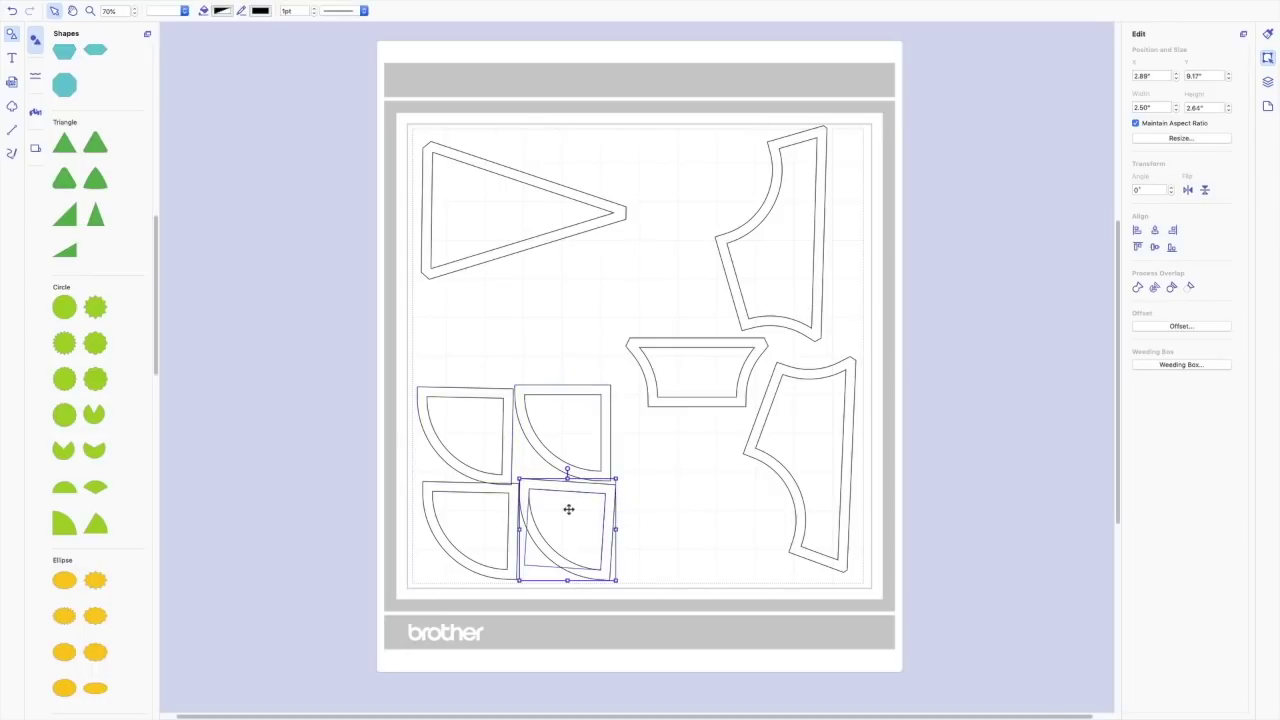
{"action": "left_click", "coordinate": [471, 534]}
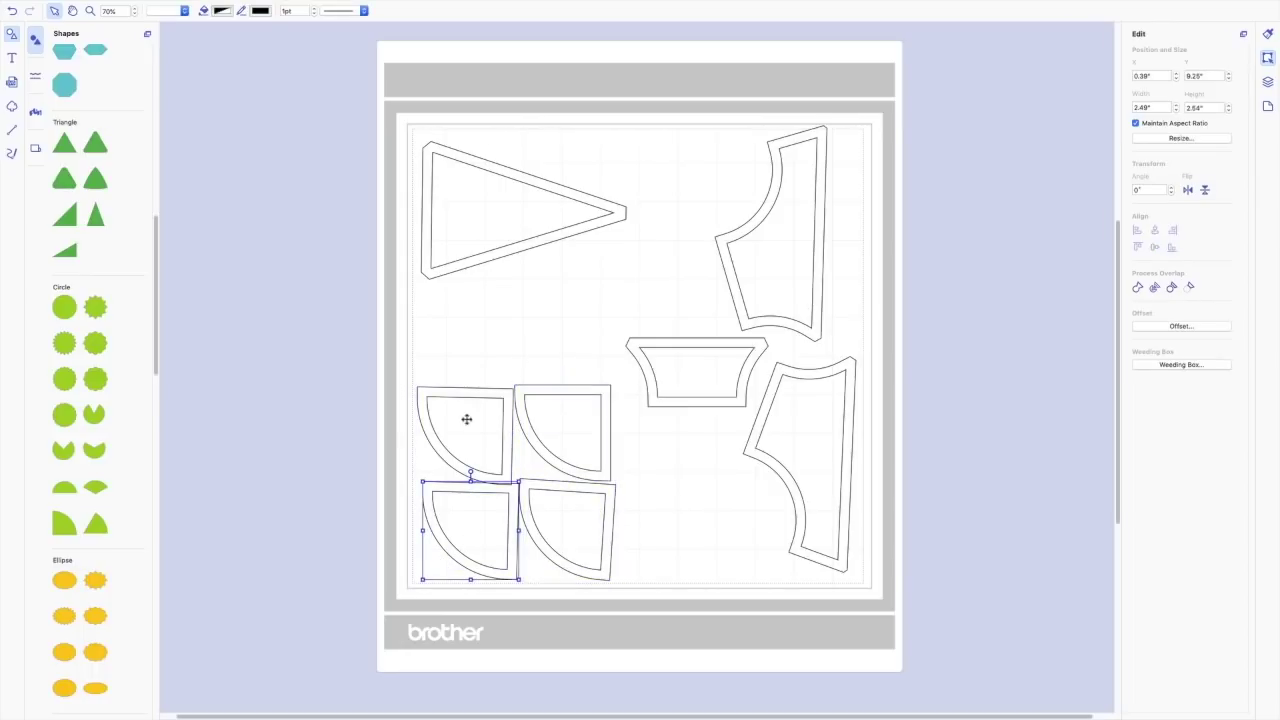
{"action": "left_click_drag", "start_coordinate": [471, 411], "coordinate": [564, 399]}
{"action": "left_click_drag", "start_coordinate": [452, 412], "coordinate": [460, 409]}
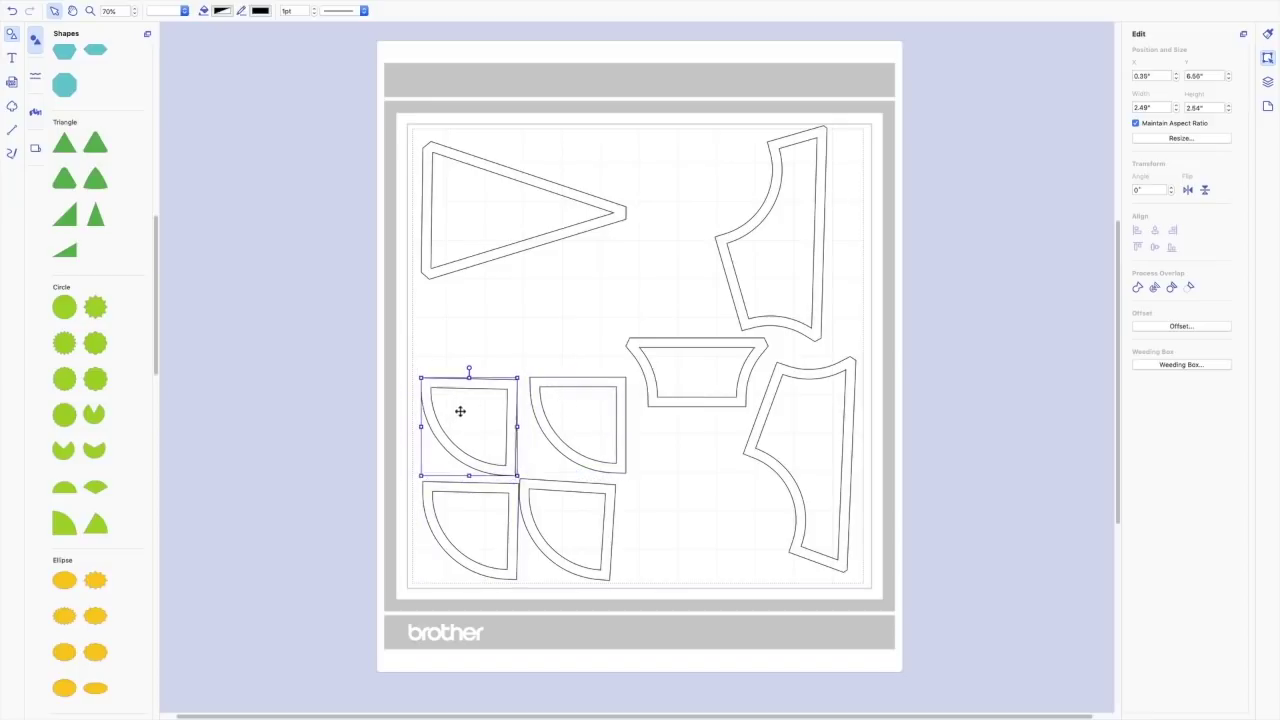
{"action": "left_click", "coordinate": [469, 505]}
{"action": "left_click_drag", "start_coordinate": [469, 503], "coordinate": [470, 496]}
{"action": "left_click_drag", "start_coordinate": [585, 505], "coordinate": [605, 504]}
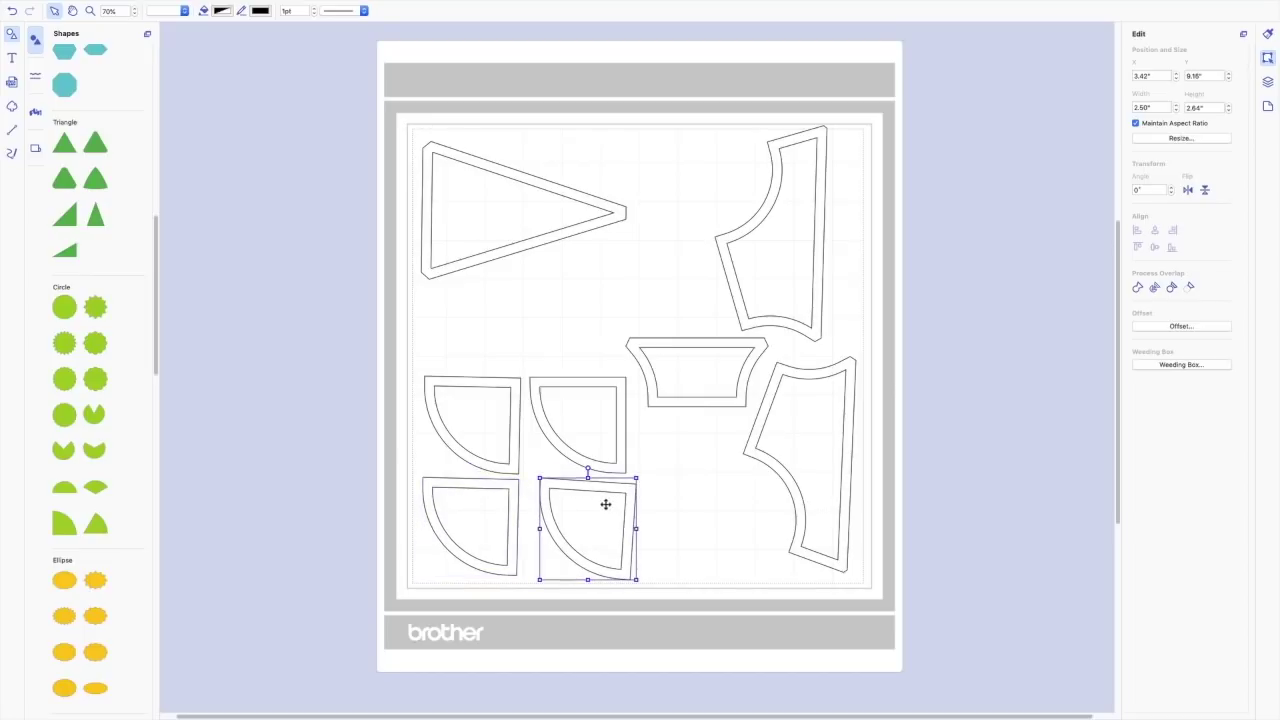
{"action": "left_click", "coordinate": [679, 353]}
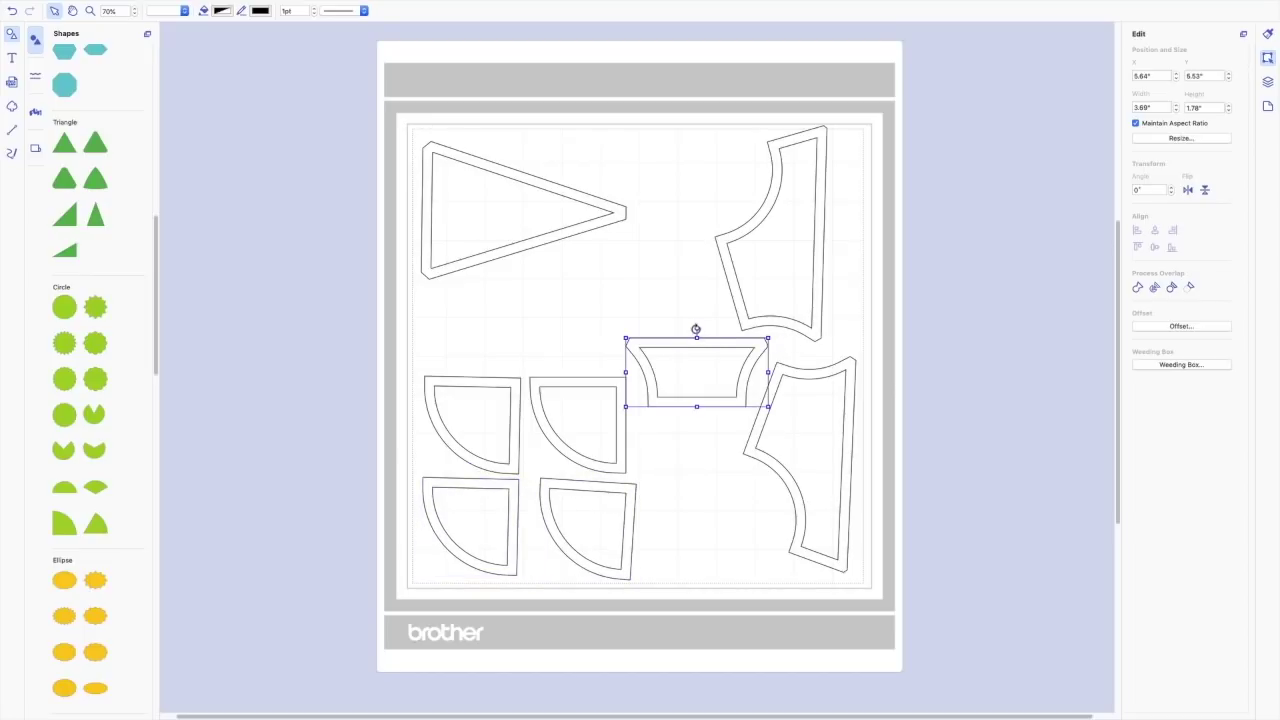
Rotate the trapezoid to about 68° and move it up the mat.
{"action": "left_click_drag", "start_coordinate": [696, 328], "coordinate": [787, 372]}
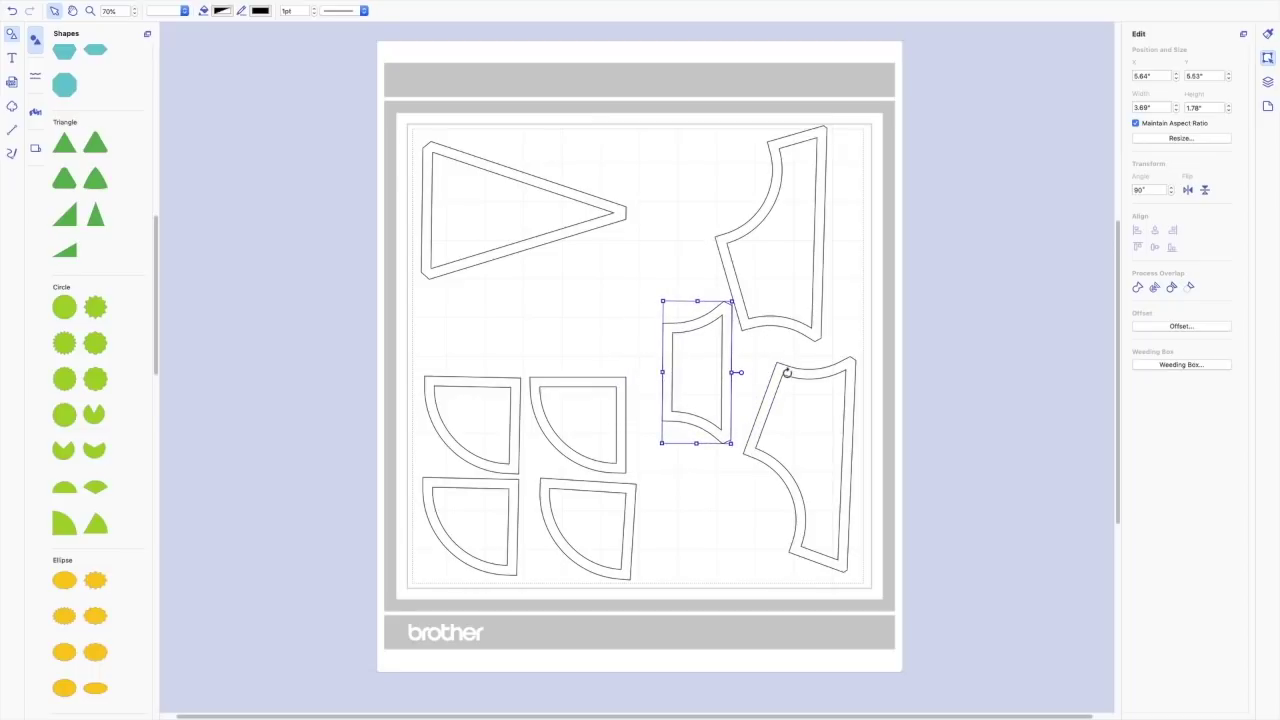
{"action": "left_click_drag", "start_coordinate": [693, 371], "coordinate": [683, 346]}
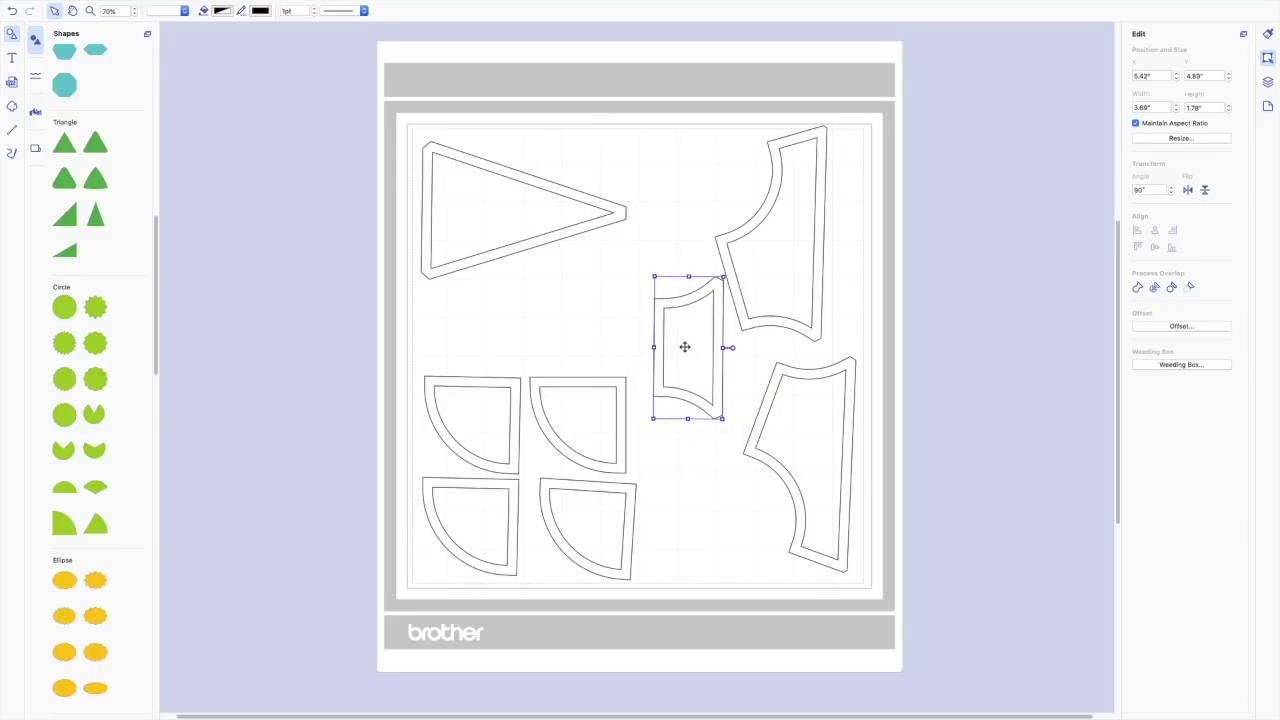
{"action": "left_click_drag", "start_coordinate": [714, 294], "coordinate": [695, 323]}
Nudge the tall right piece and the quarter-circles to fit the trapezoid between the tall pieces.
{"action": "left_click_drag", "start_coordinate": [797, 289], "coordinate": [815, 299]}
{"action": "left_click", "coordinate": [706, 320]}
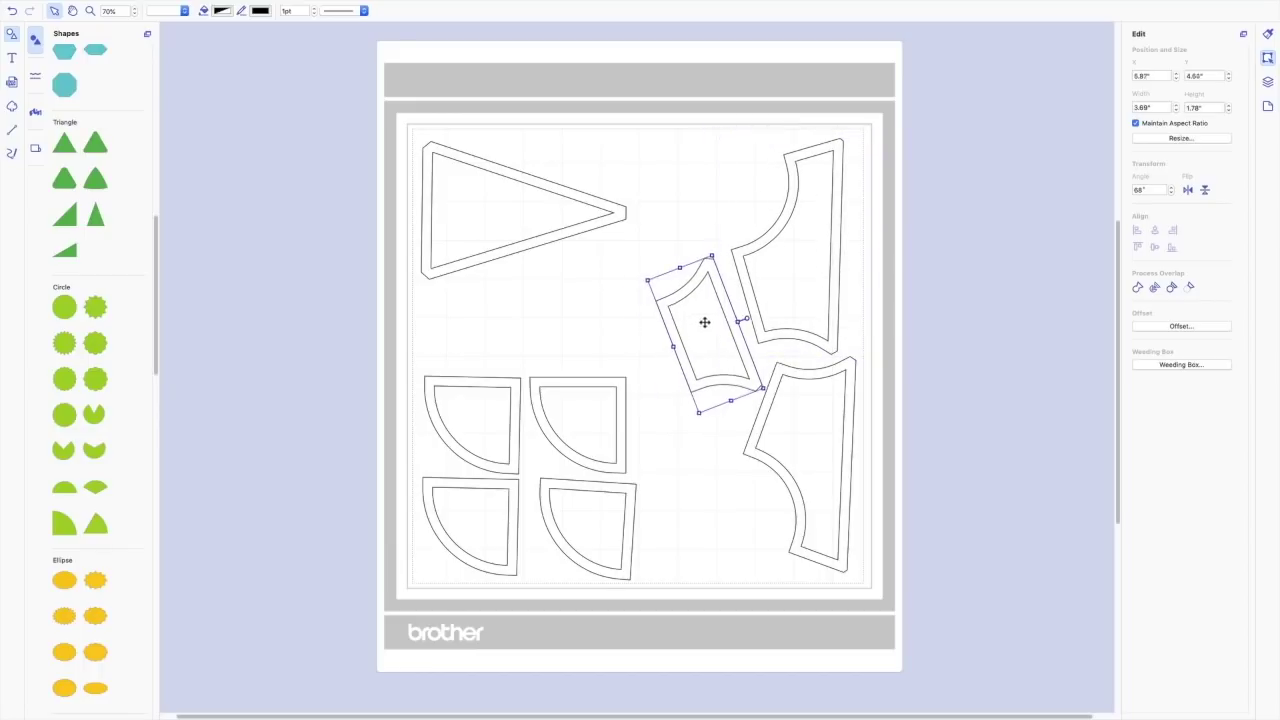
{"action": "left_click_drag", "start_coordinate": [706, 320], "coordinate": [716, 308]}
{"action": "left_click_drag", "start_coordinate": [575, 425], "coordinate": [575, 410]}
{"action": "left_click_drag", "start_coordinate": [569, 490], "coordinate": [569, 476]}
{"action": "left_click_drag", "start_coordinate": [470, 420], "coordinate": [473, 407]}
{"action": "left_click_drag", "start_coordinate": [470, 525], "coordinate": [476, 513]}
{"action": "left_click_drag", "start_coordinate": [600, 477], "coordinate": [596, 475]}
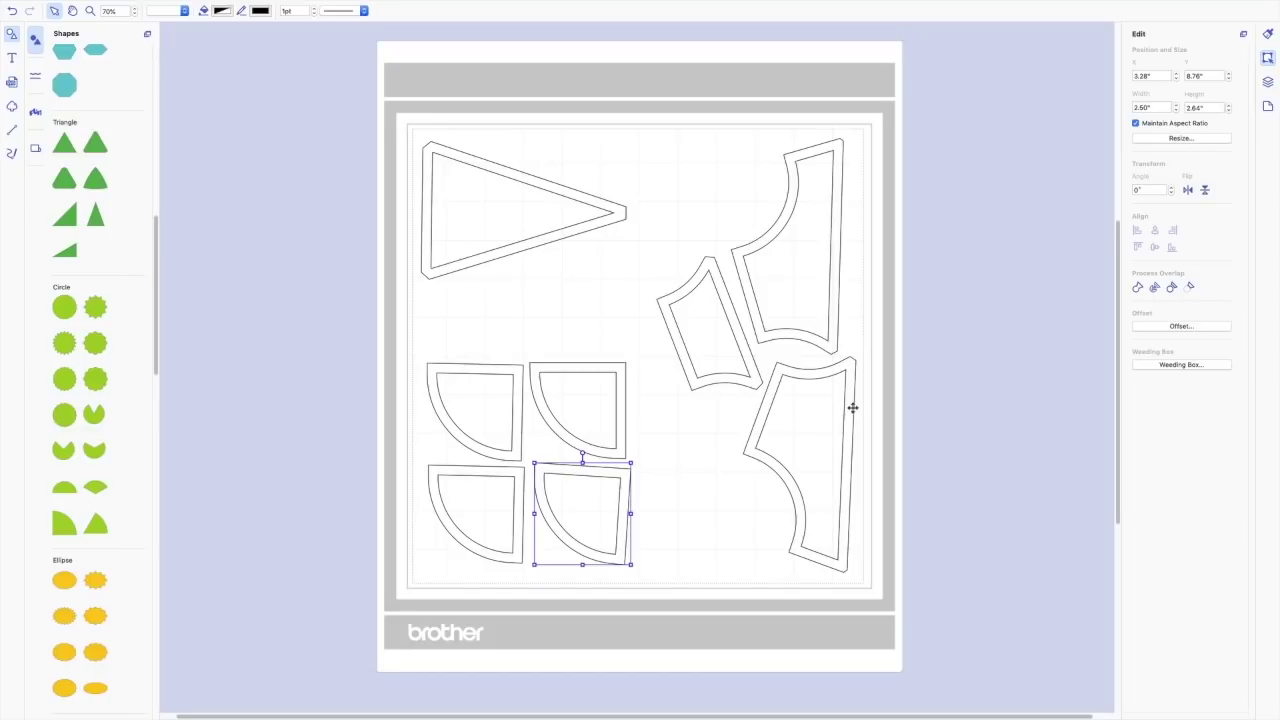
Fine-tune the tall lower-right piece, the triangle at X 0.46", Y 0.43", and upper curved piece.
{"action": "left_click", "coordinate": [740, 378]}
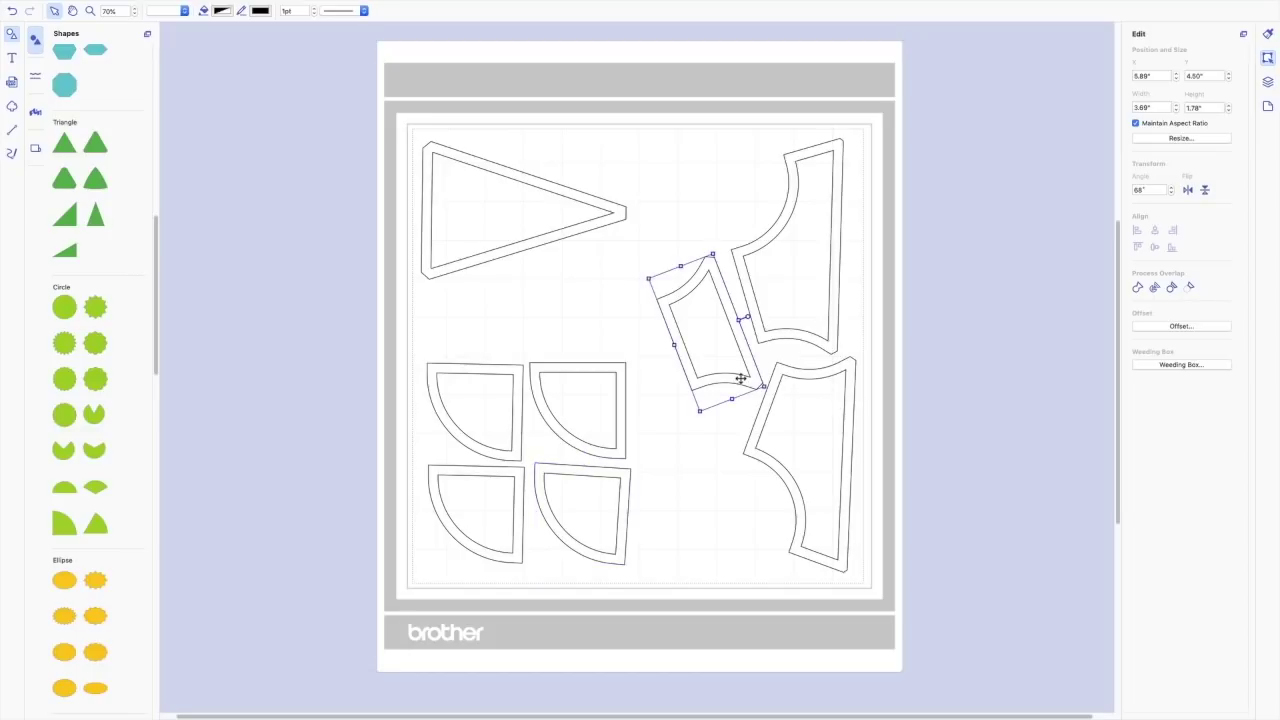
{"action": "left_click", "coordinate": [801, 374]}
{"action": "left_click_drag", "start_coordinate": [801, 374], "coordinate": [736, 354]}
{"action": "left_click", "coordinate": [737, 366]}
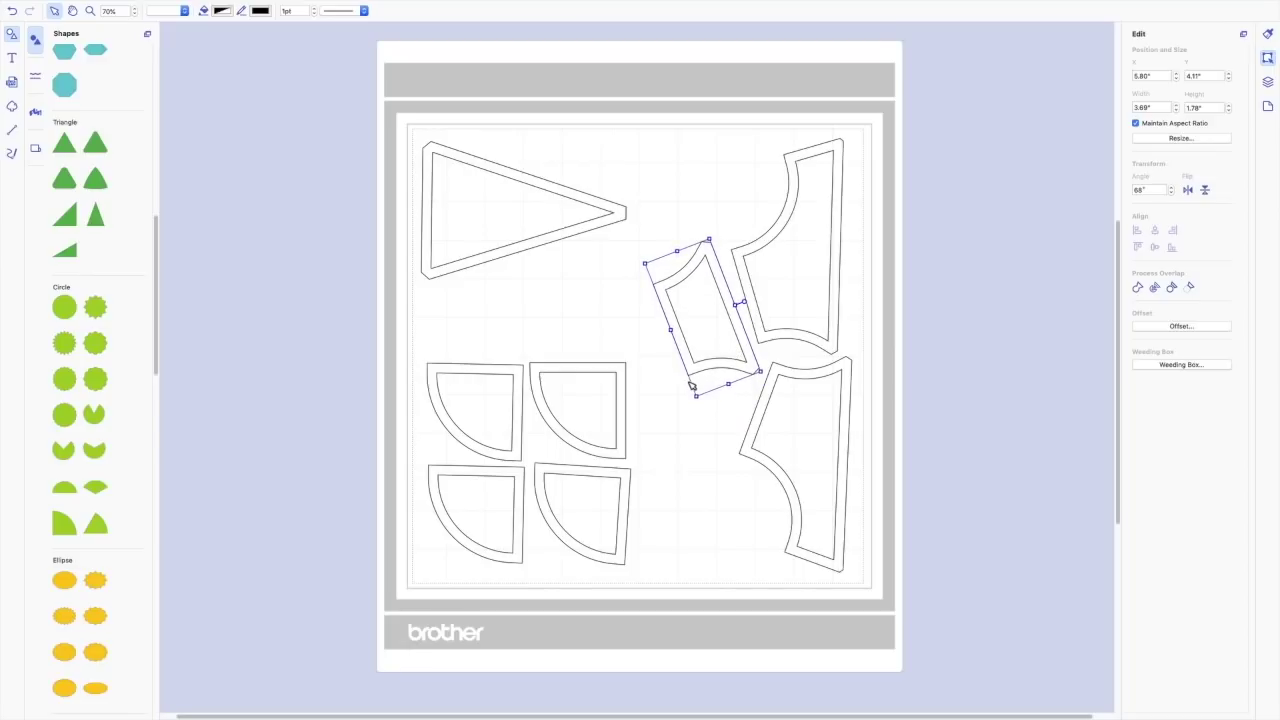
{"action": "left_click", "coordinate": [458, 215]}
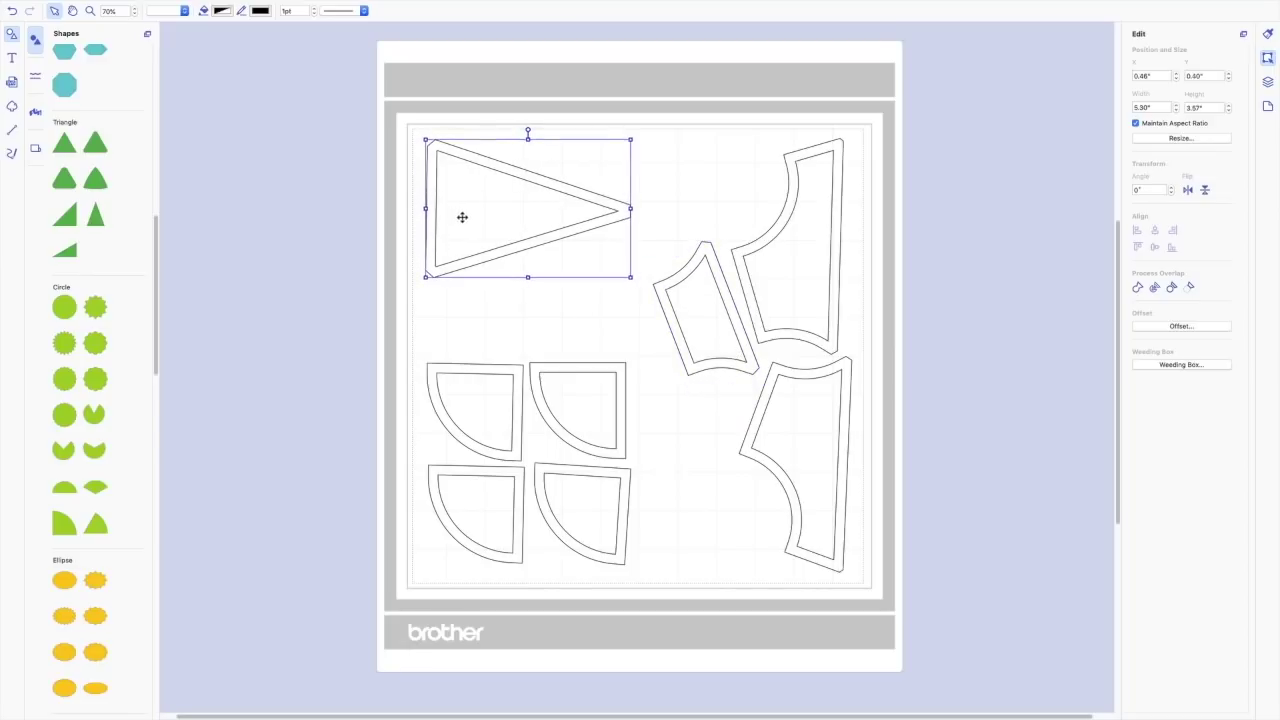
{"action": "left_click_drag", "start_coordinate": [462, 217], "coordinate": [462, 218]}
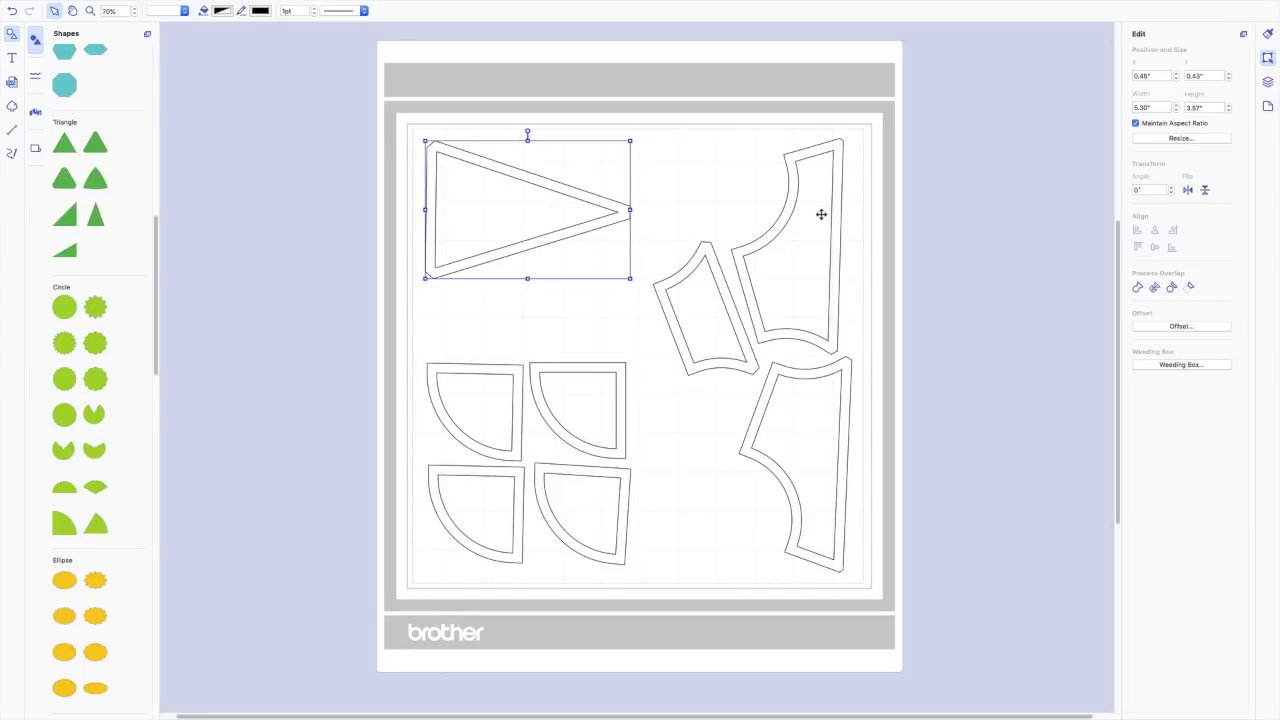
{"action": "left_click_drag", "start_coordinate": [821, 214], "coordinate": [817, 217]}
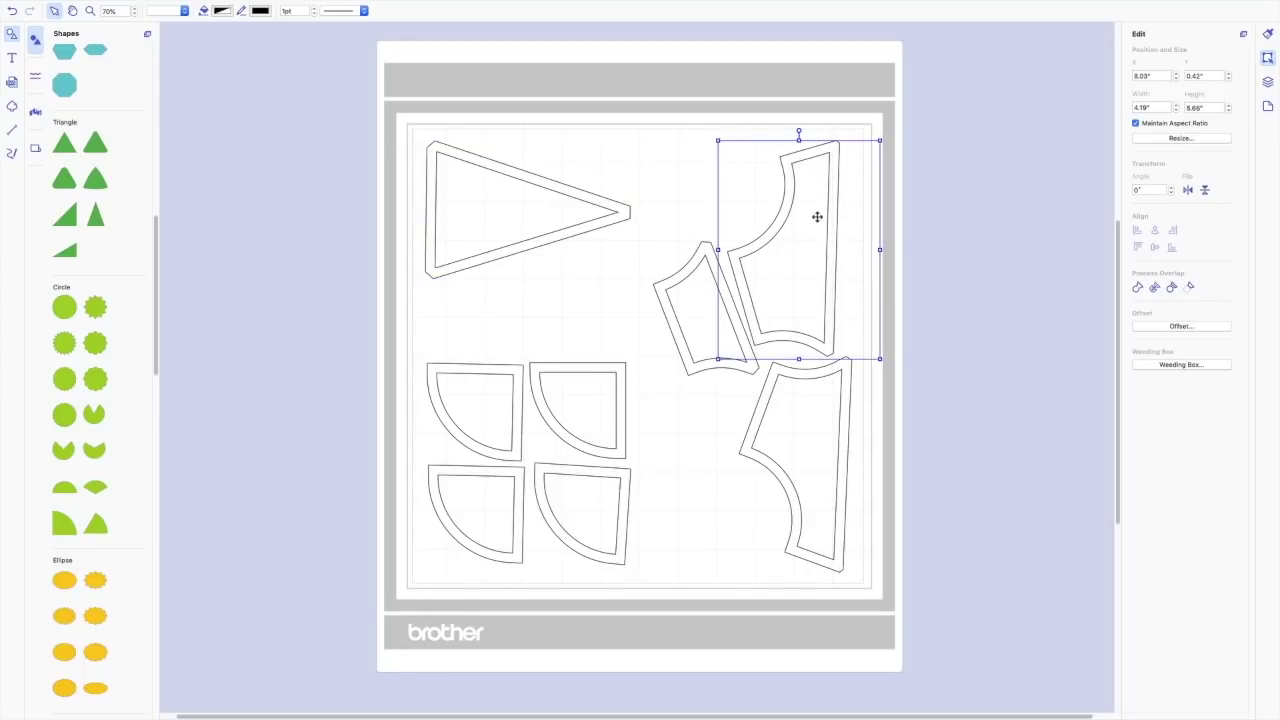
{"action": "left_click", "coordinate": [681, 305]}
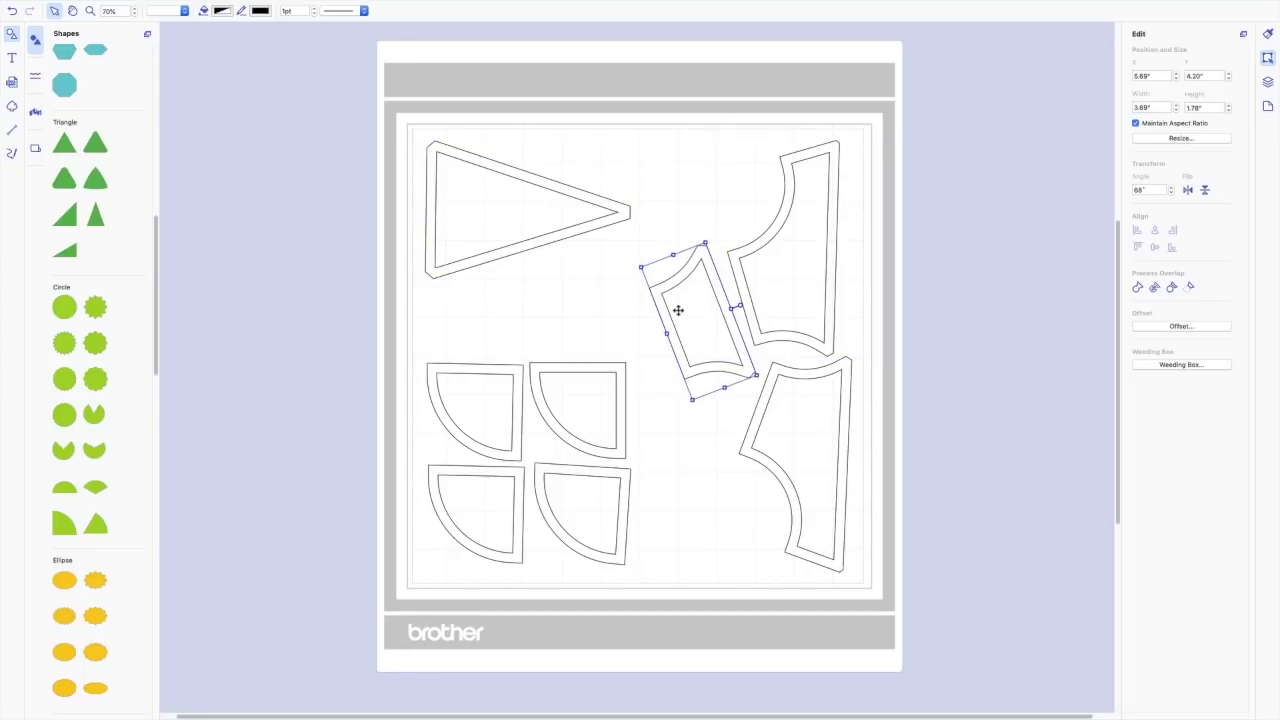
{"action": "left_click", "coordinate": [625, 303]}
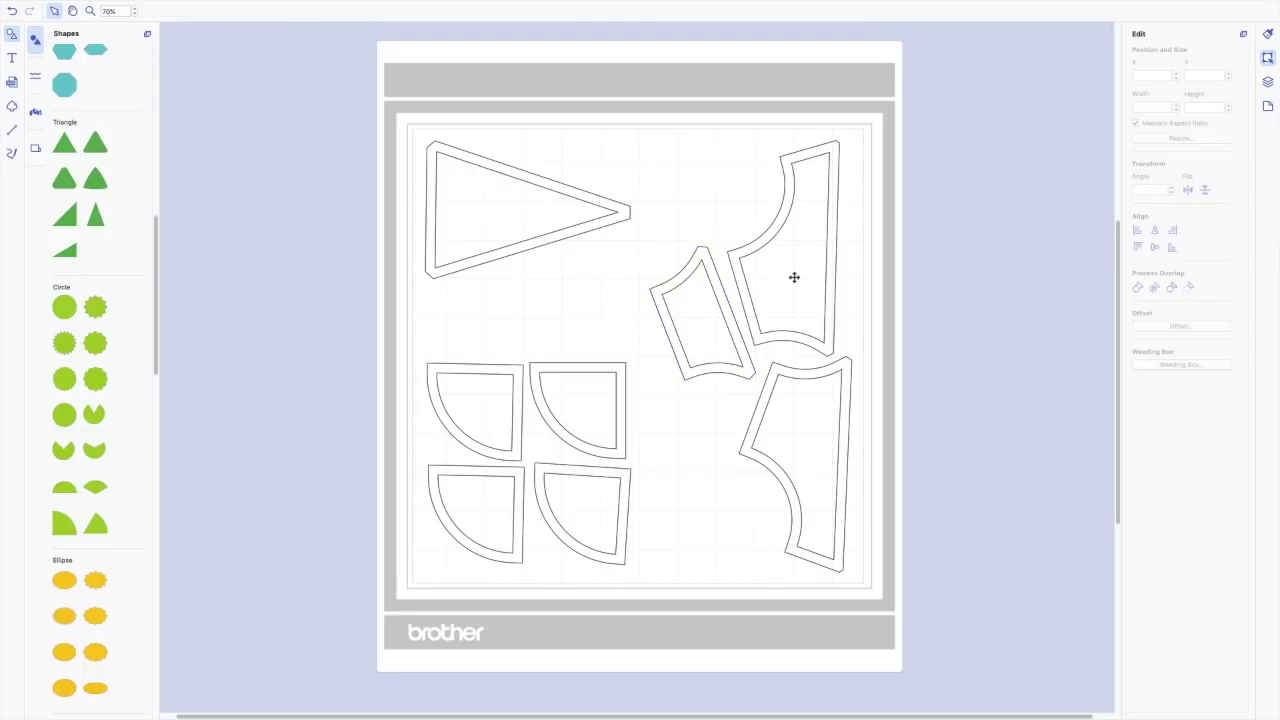
Move the trapezoid to the mat's top edge beside the upper curved piece.
{"action": "left_click_drag", "start_coordinate": [690, 310], "coordinate": [707, 199]}
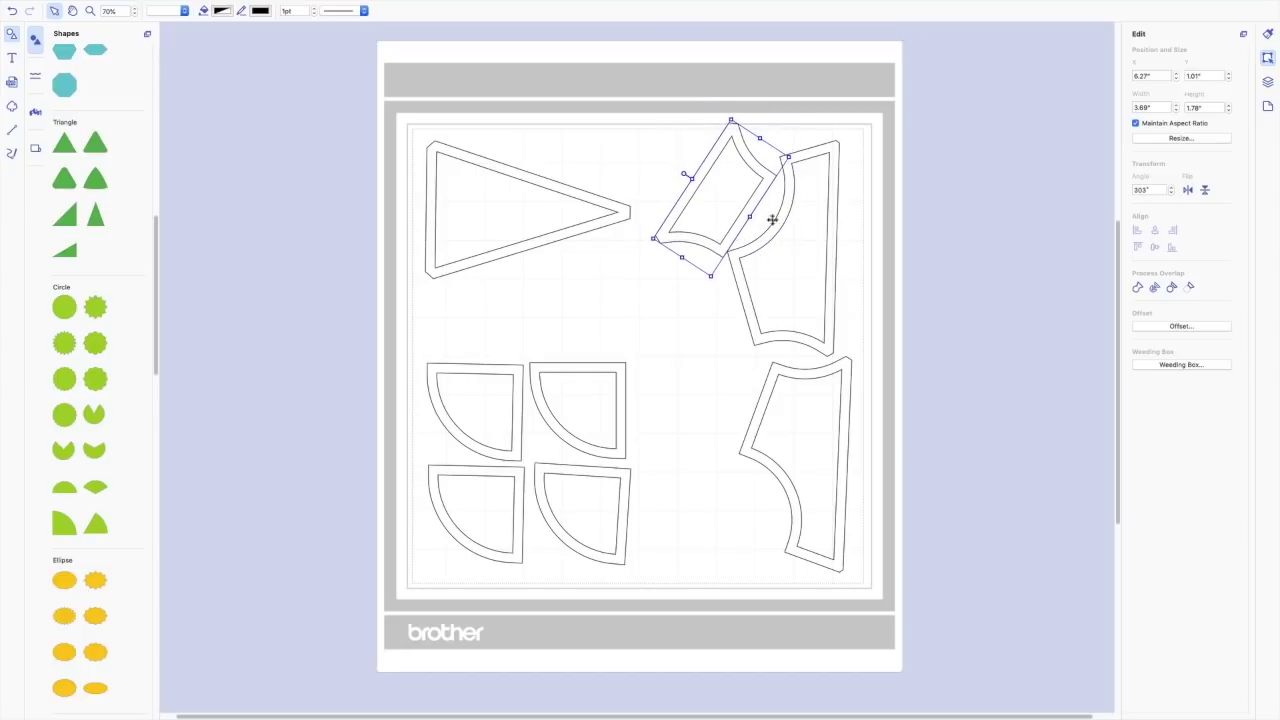
{"action": "left_click_drag", "start_coordinate": [806, 257], "coordinate": [820, 257]}
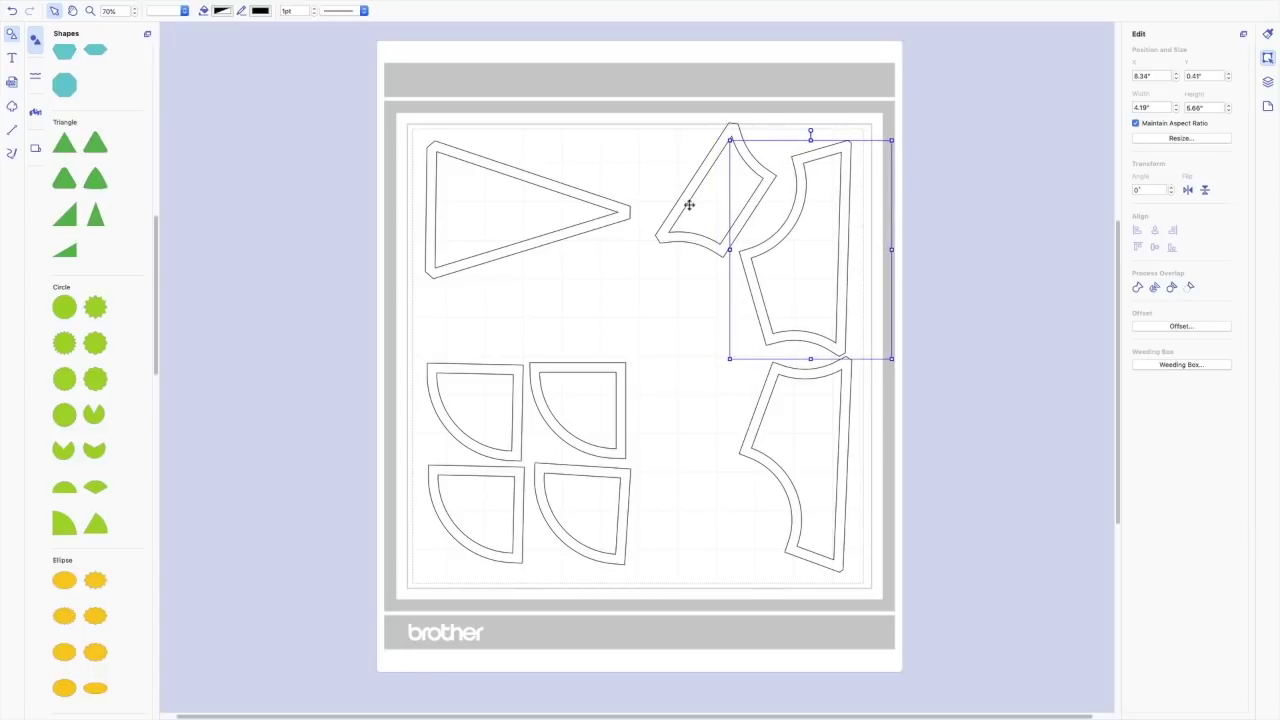
{"action": "left_click_drag", "start_coordinate": [706, 213], "coordinate": [705, 225]}
Rotate the triangle 89° to point down and move it to X 0.48", Y 1.28".
{"action": "left_click", "coordinate": [594, 171]}
{"action": "left_click_drag", "start_coordinate": [526, 128], "coordinate": [600, 208]}
{"action": "left_click_drag", "start_coordinate": [531, 166], "coordinate": [533, 202]}
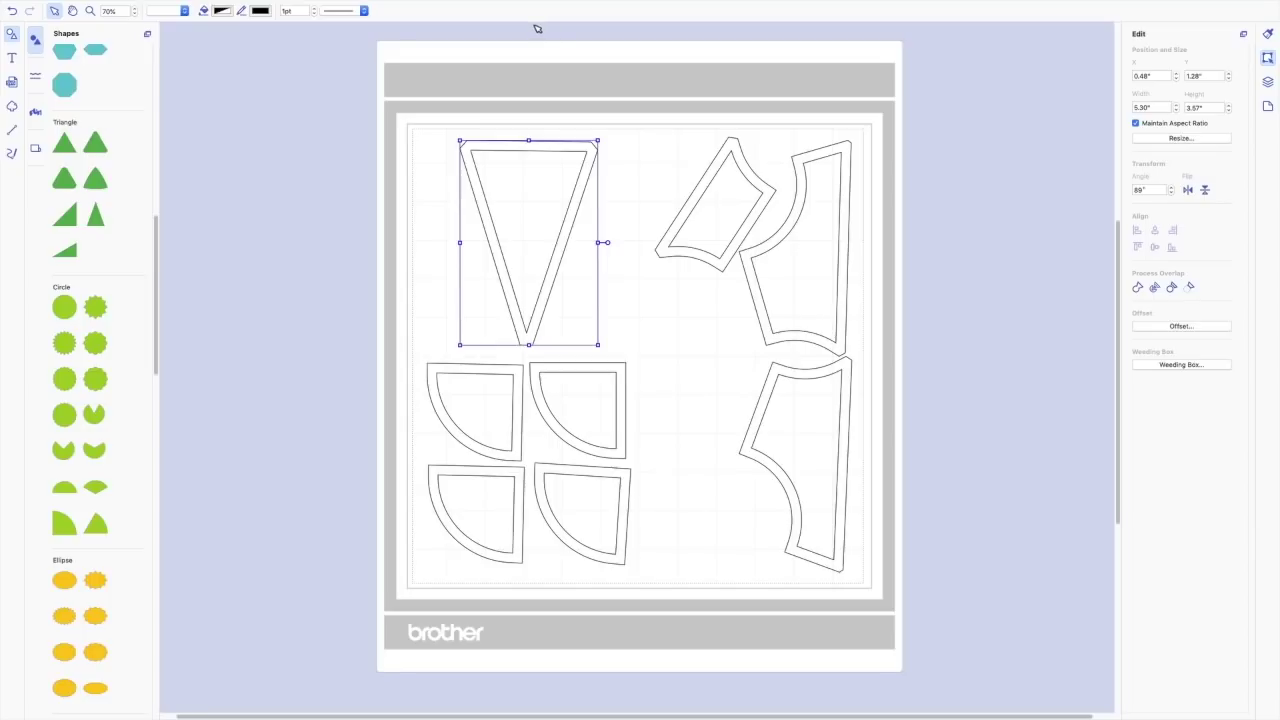
Send the layout with File > Transfer FCM File via the Internet....
{"action": "mouse_move", "coordinate": [205, 5]}
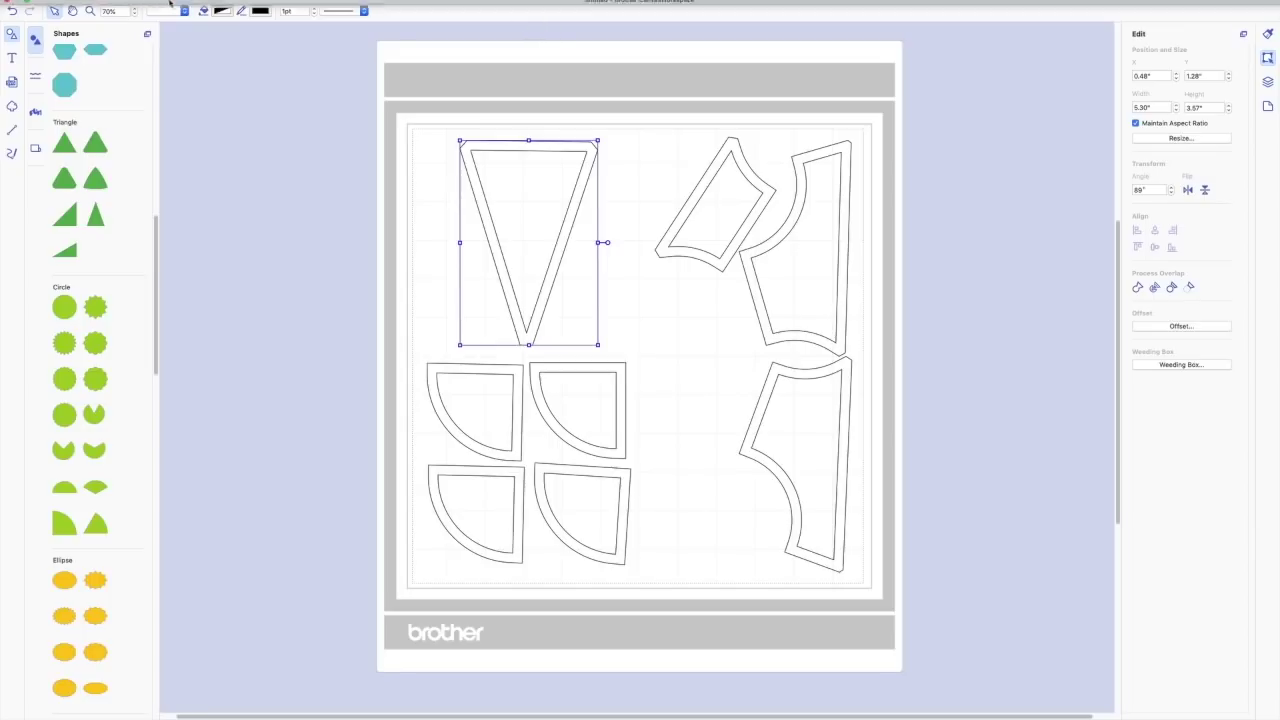
{"action": "left_click", "coordinate": [134, 6]}
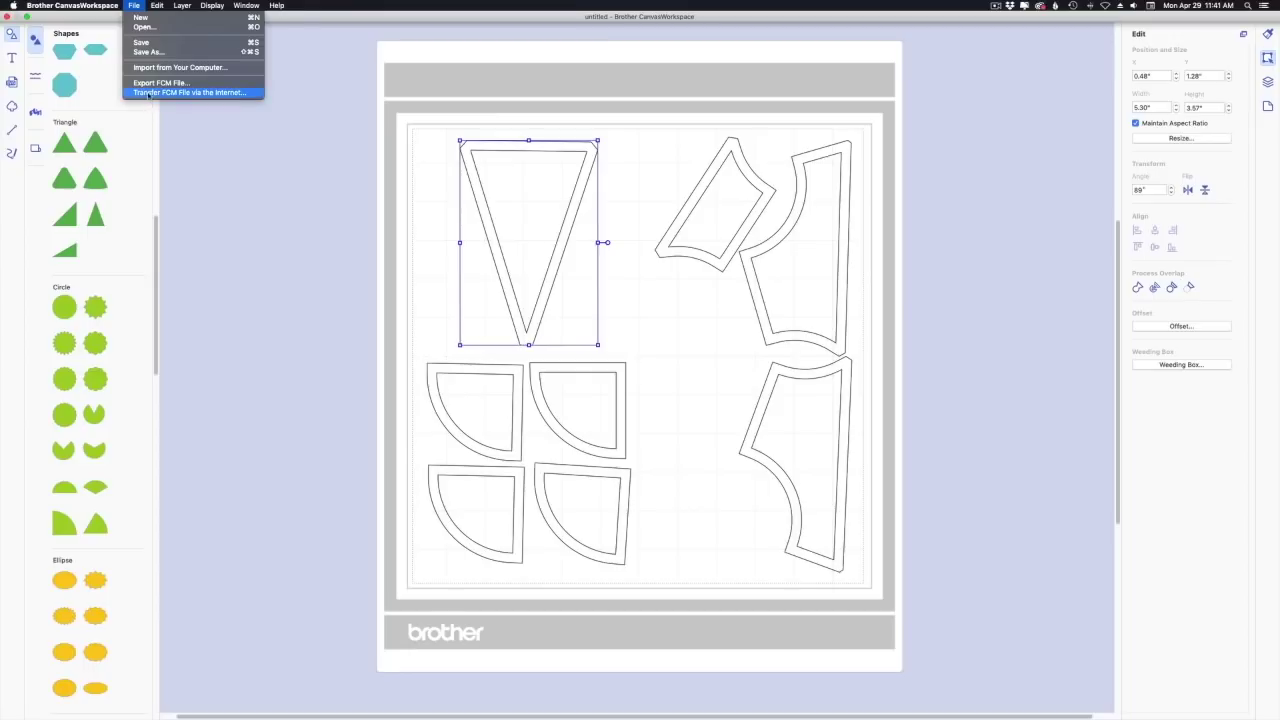
{"action": "left_click", "coordinate": [148, 93]}
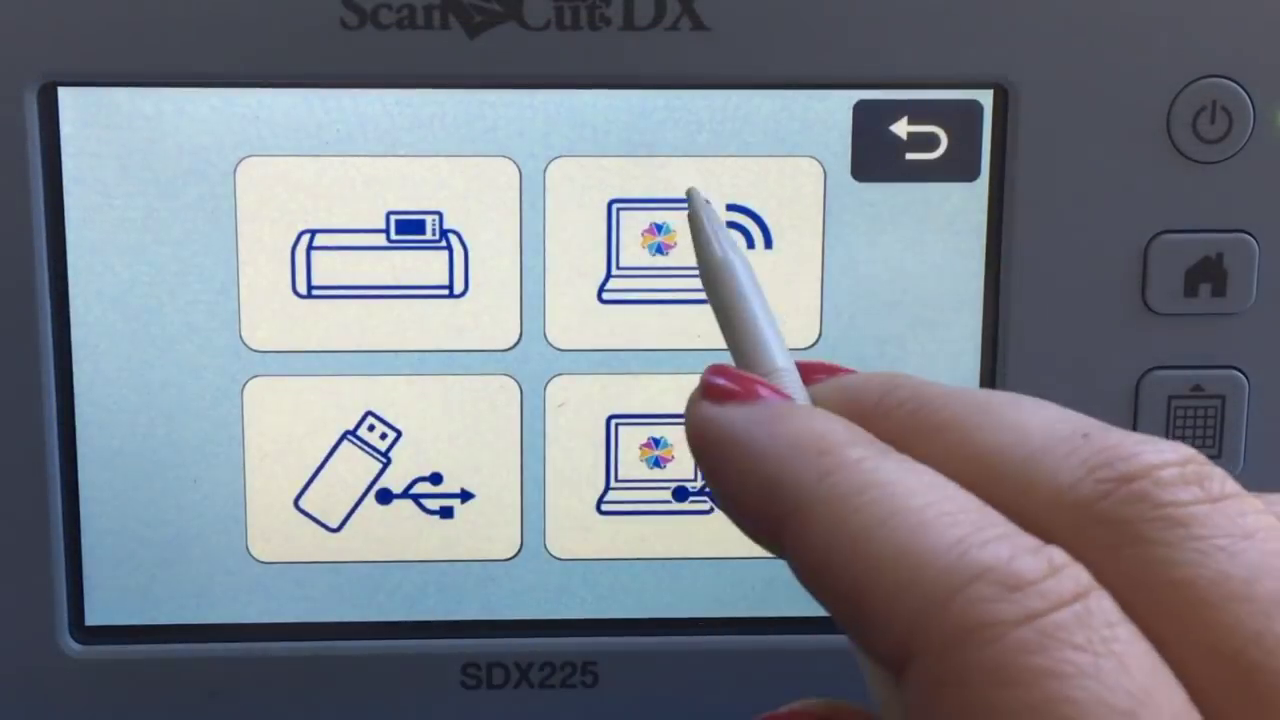
Download the transferred FCM file on the ScanNCut DX using the wireless retrieve icon.
{"action": "left_click", "coordinate": [690, 190]}
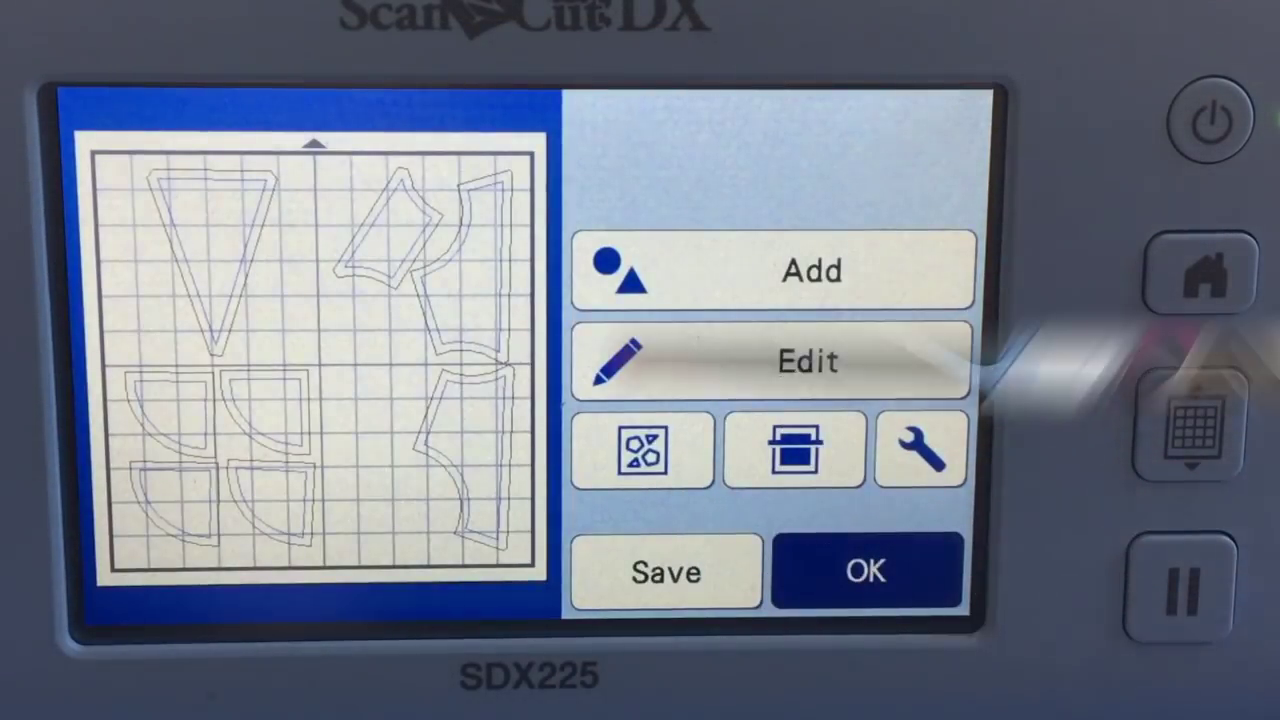